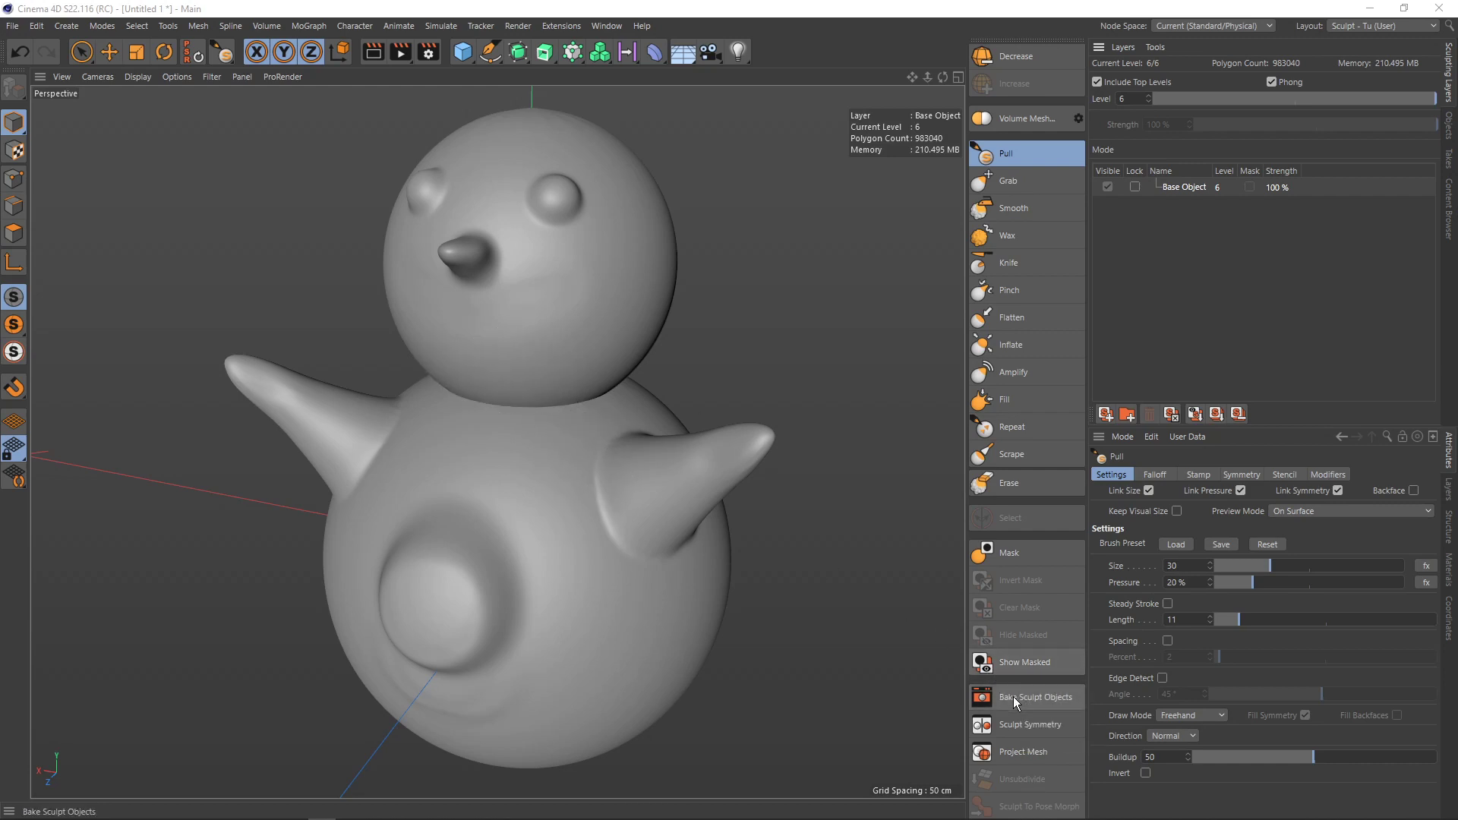
- Open the Bake Sculpt Objects dialog for the bird, showing TIF and the 8192x8192 preset
{"action": "left_click", "coordinate": [1012, 696]}
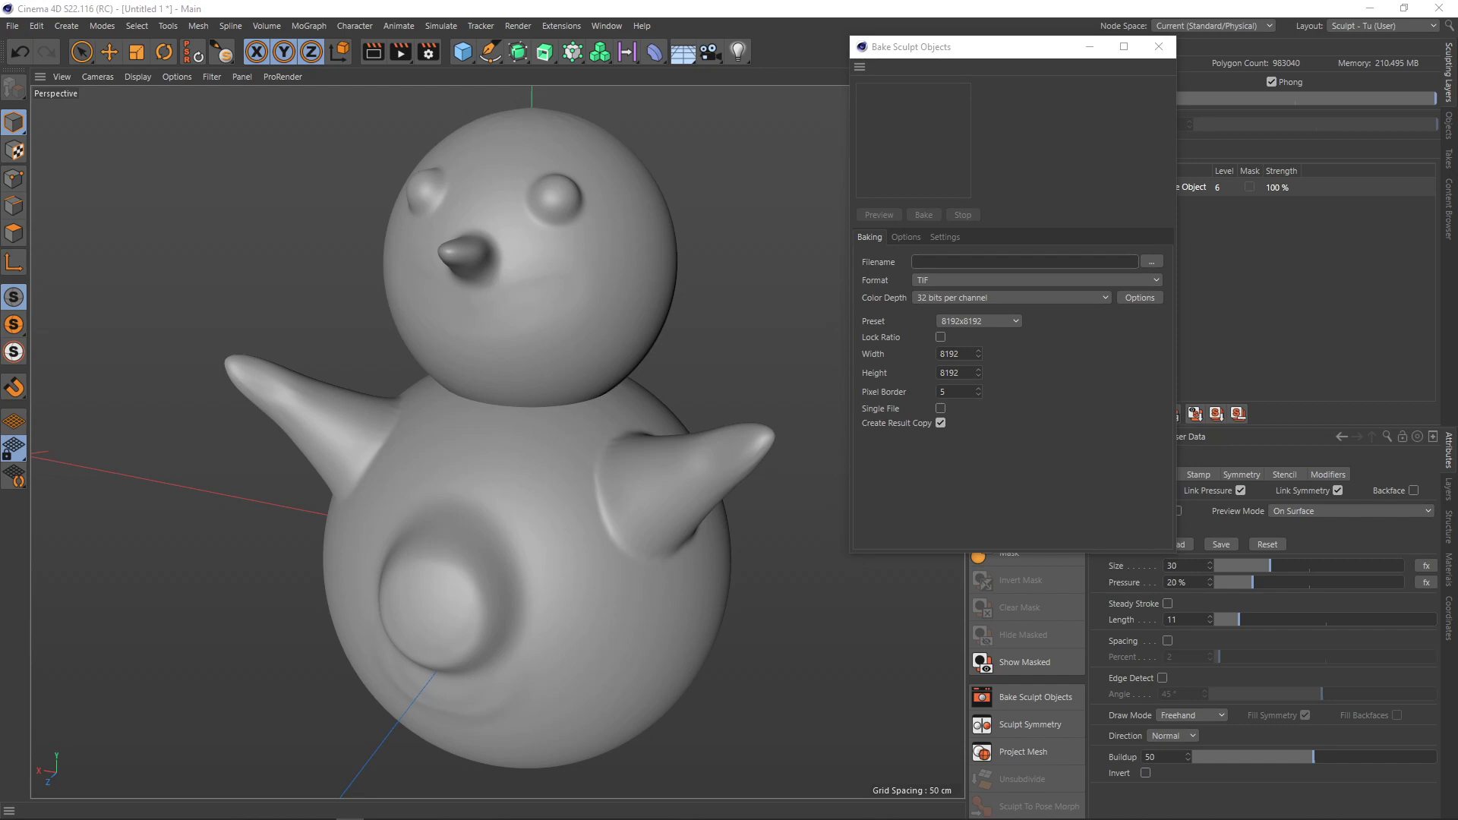
{"action": "key", "text": "alt+Tab"}
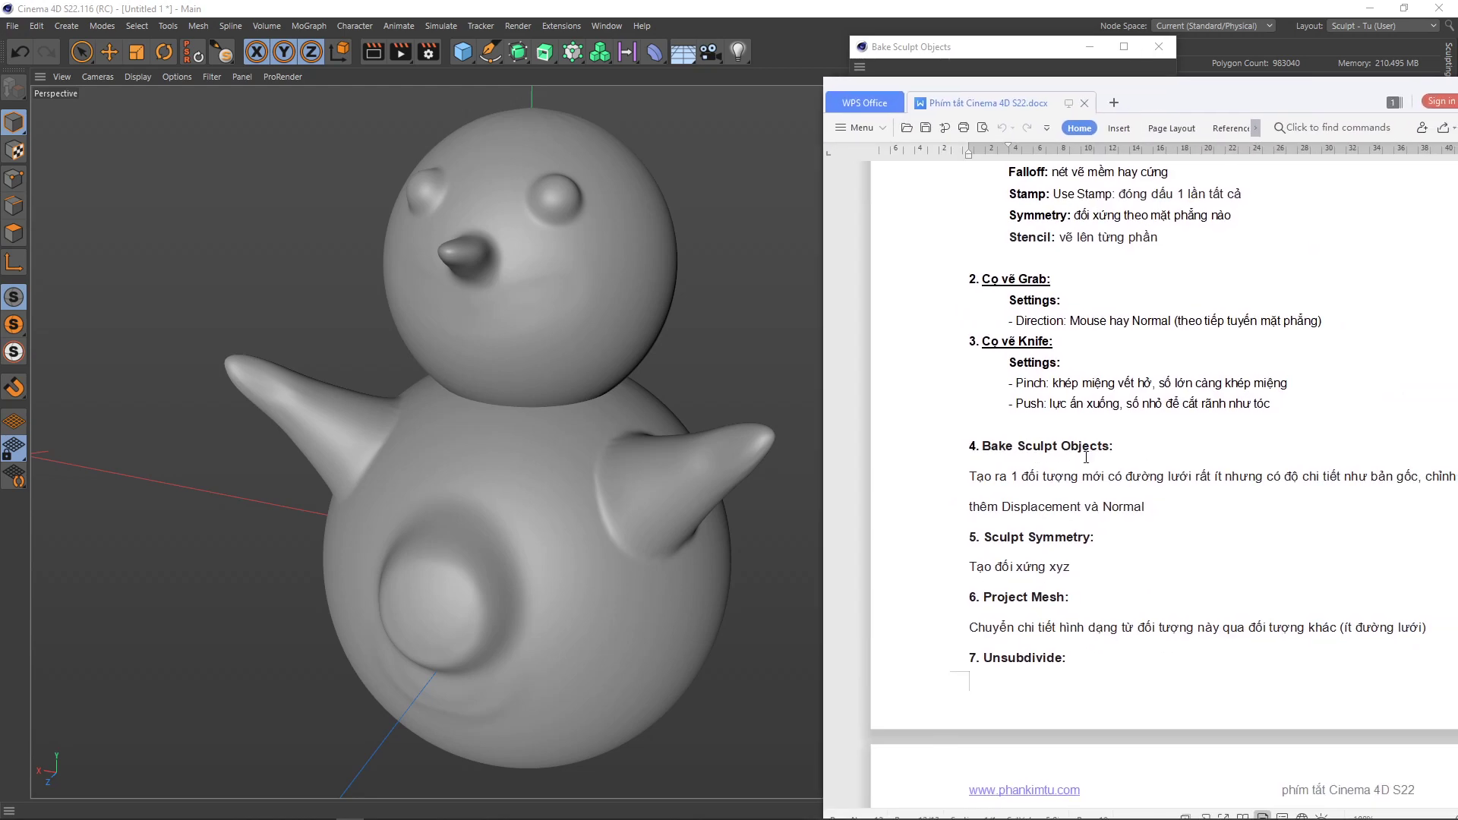
{"action": "left_click_drag", "start_coordinate": [1175, 100], "coordinate": [1090, 87]}
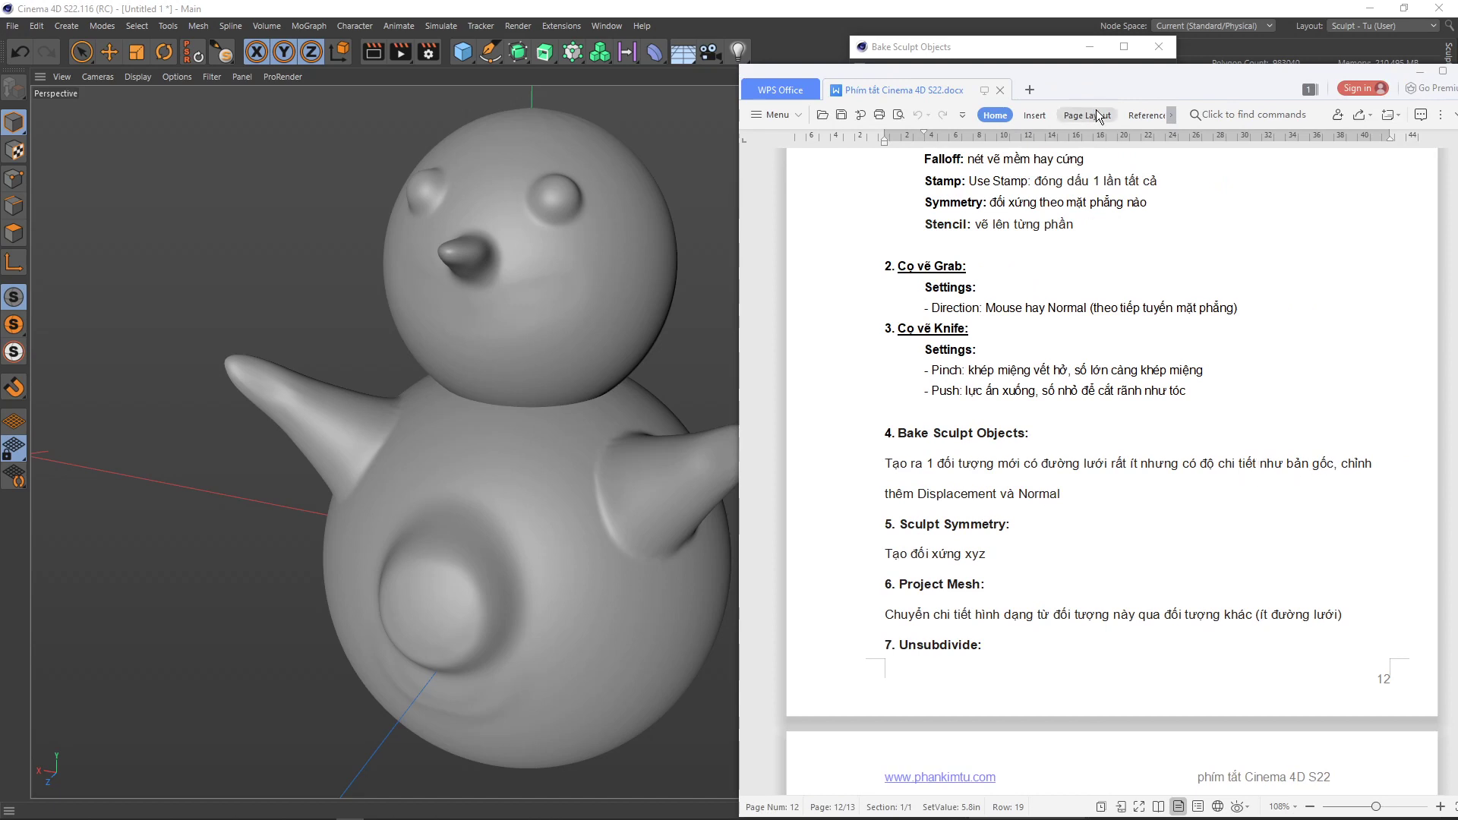
{"action": "key", "text": "alt+Tab"}
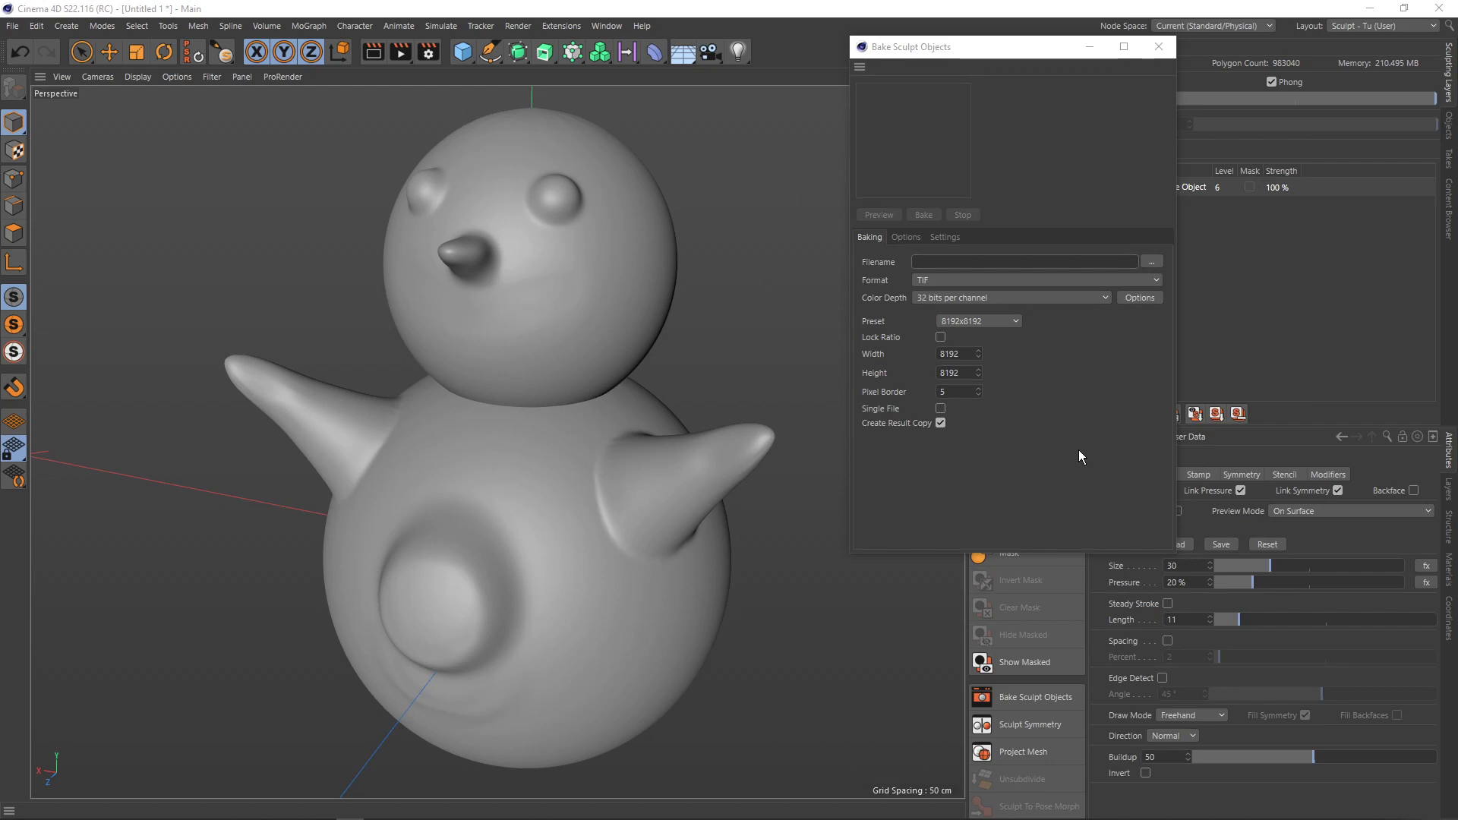
- Dismiss the Bake Sculpt Objects dialog without baking, after focusing its Filename field
{"action": "left_click", "coordinate": [941, 311]}
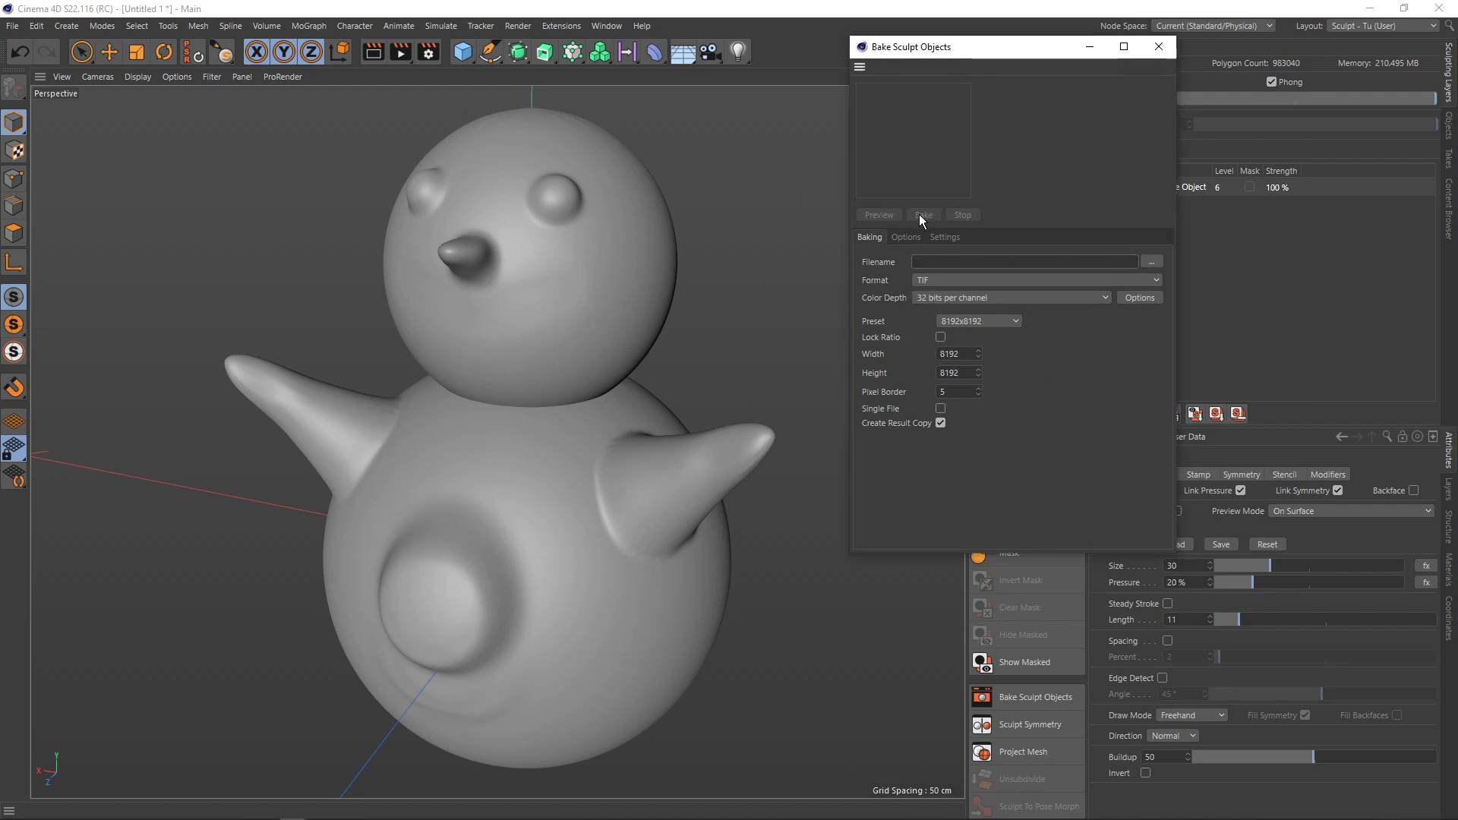
{"action": "left_click", "coordinate": [1106, 258]}
{"action": "left_click", "coordinate": [1165, 55]}
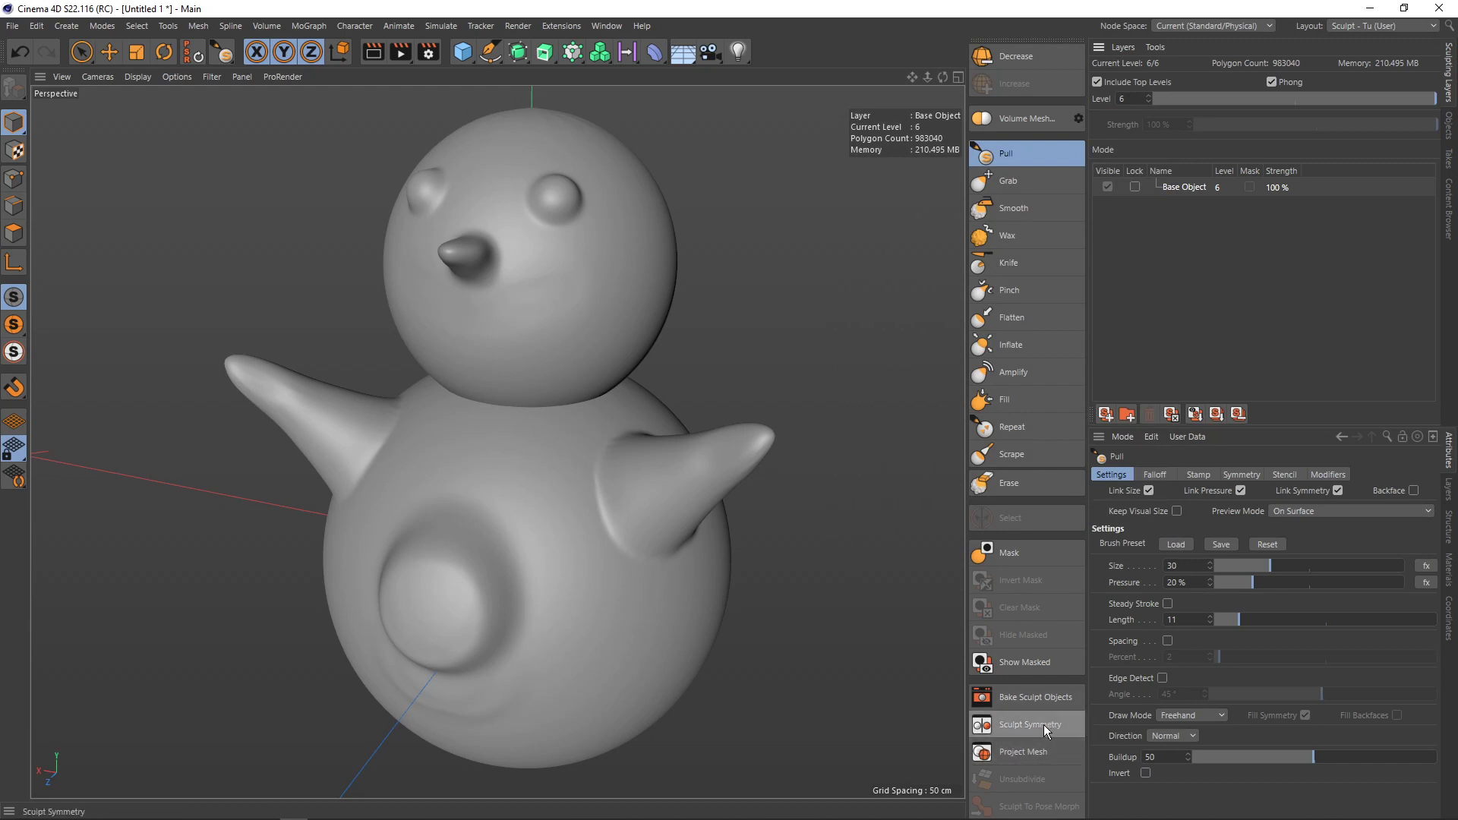
- Show the brush's Symmetry options and try the Erase brush from a near-front view
{"action": "scroll", "coordinate": [691, 569], "scroll_direction": "down", "scroll_amount": 2}
{"action": "scroll", "coordinate": [653, 554], "scroll_direction": "up", "scroll_amount": 5}
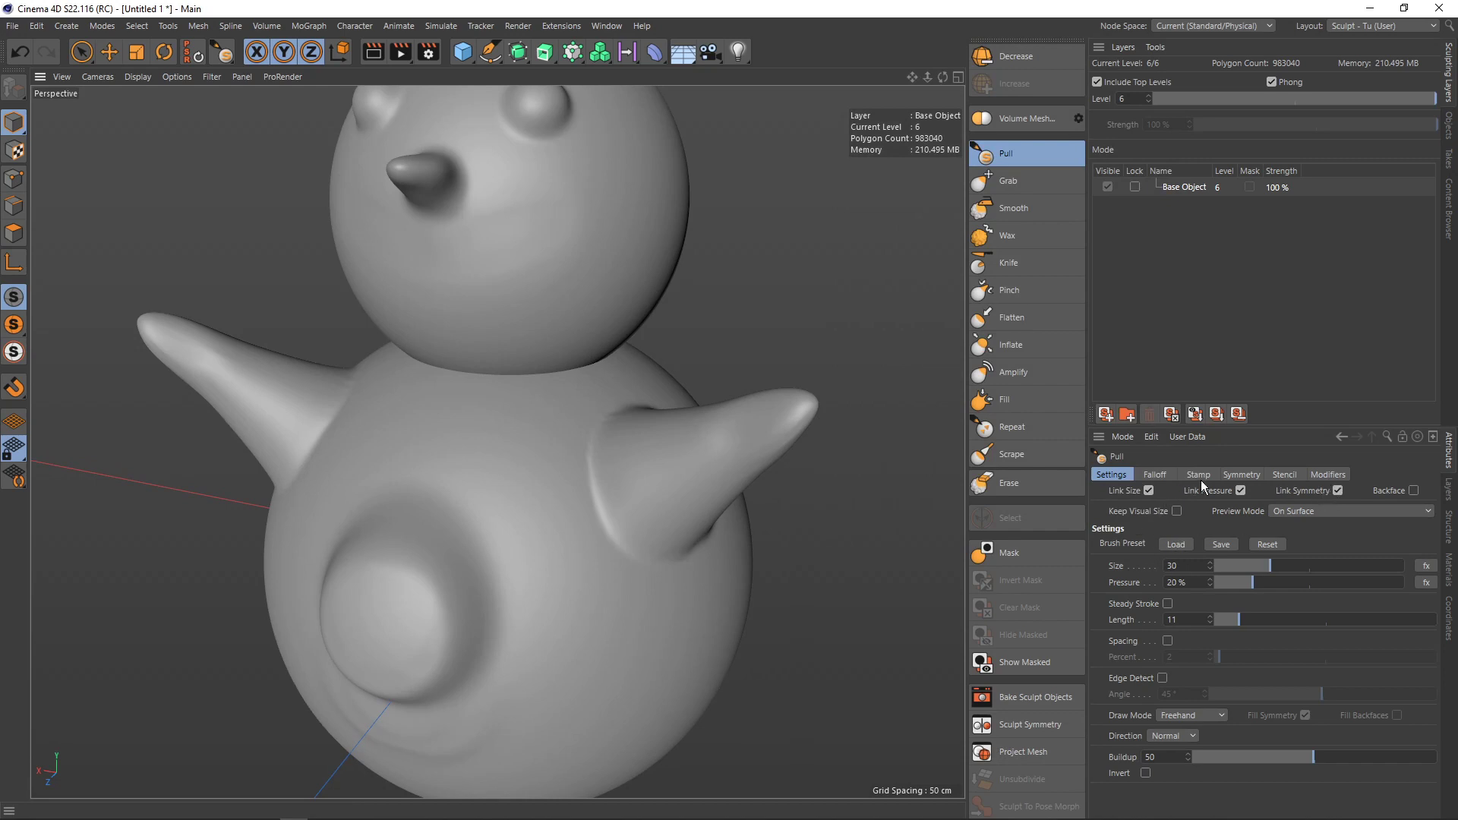
{"action": "left_click", "coordinate": [1240, 474]}
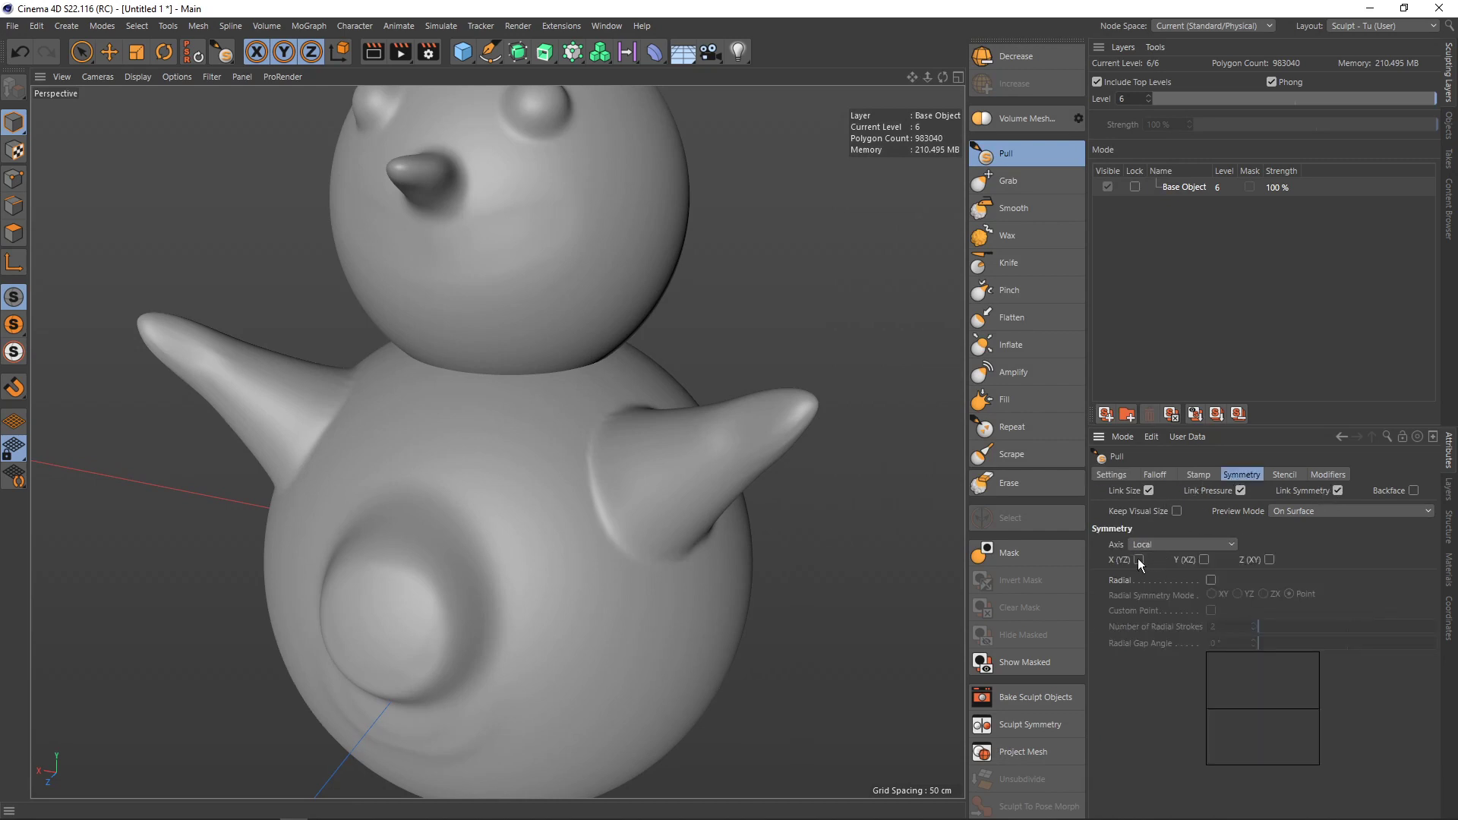
{"action": "mouse_move", "coordinate": [641, 560]}
{"action": "left_mouse_down", "text": "alt"}
{"action": "mouse_move", "coordinate": [634, 573]}
{"action": "mouse_move", "coordinate": [698, 537]}
{"action": "mouse_move", "coordinate": [658, 537]}
{"action": "mouse_move", "coordinate": [673, 514]}
{"action": "left_mouse_up", "text": "alt"}
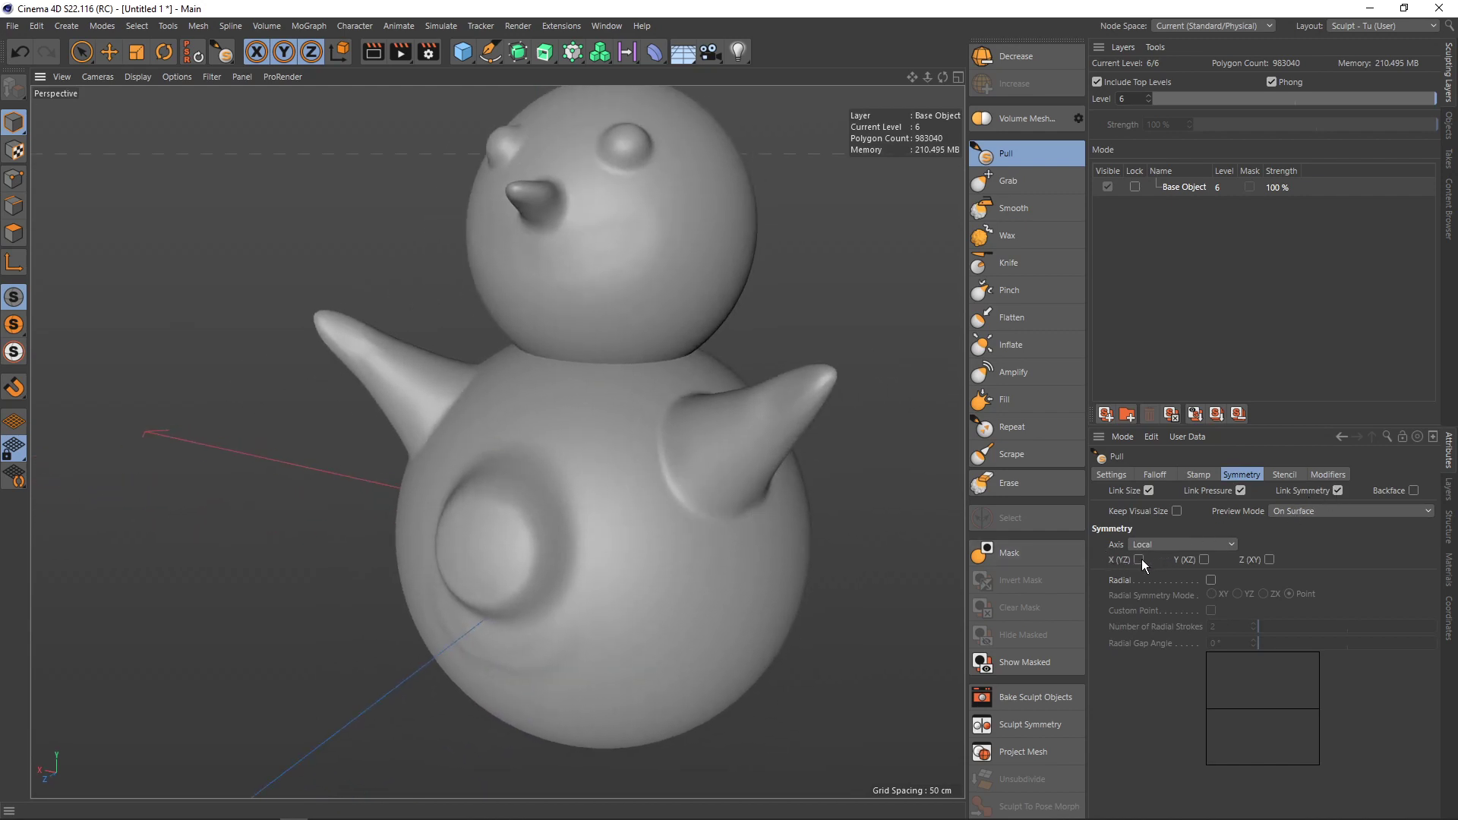
{"action": "left_click", "coordinate": [1018, 484]}
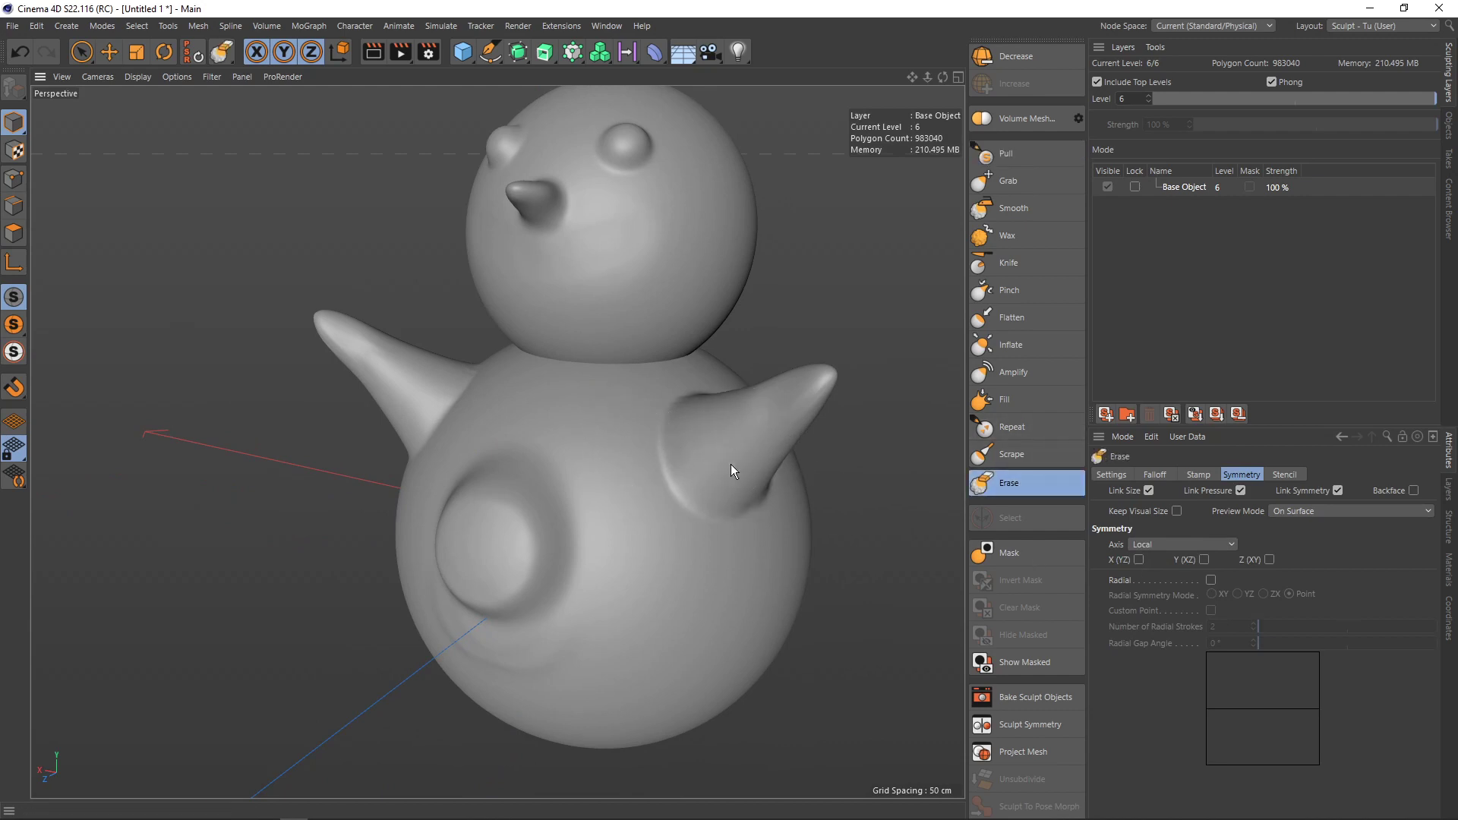
{"action": "left_click_drag", "start_coordinate": [703, 479], "coordinate": [940, 309], "text": "alt"}
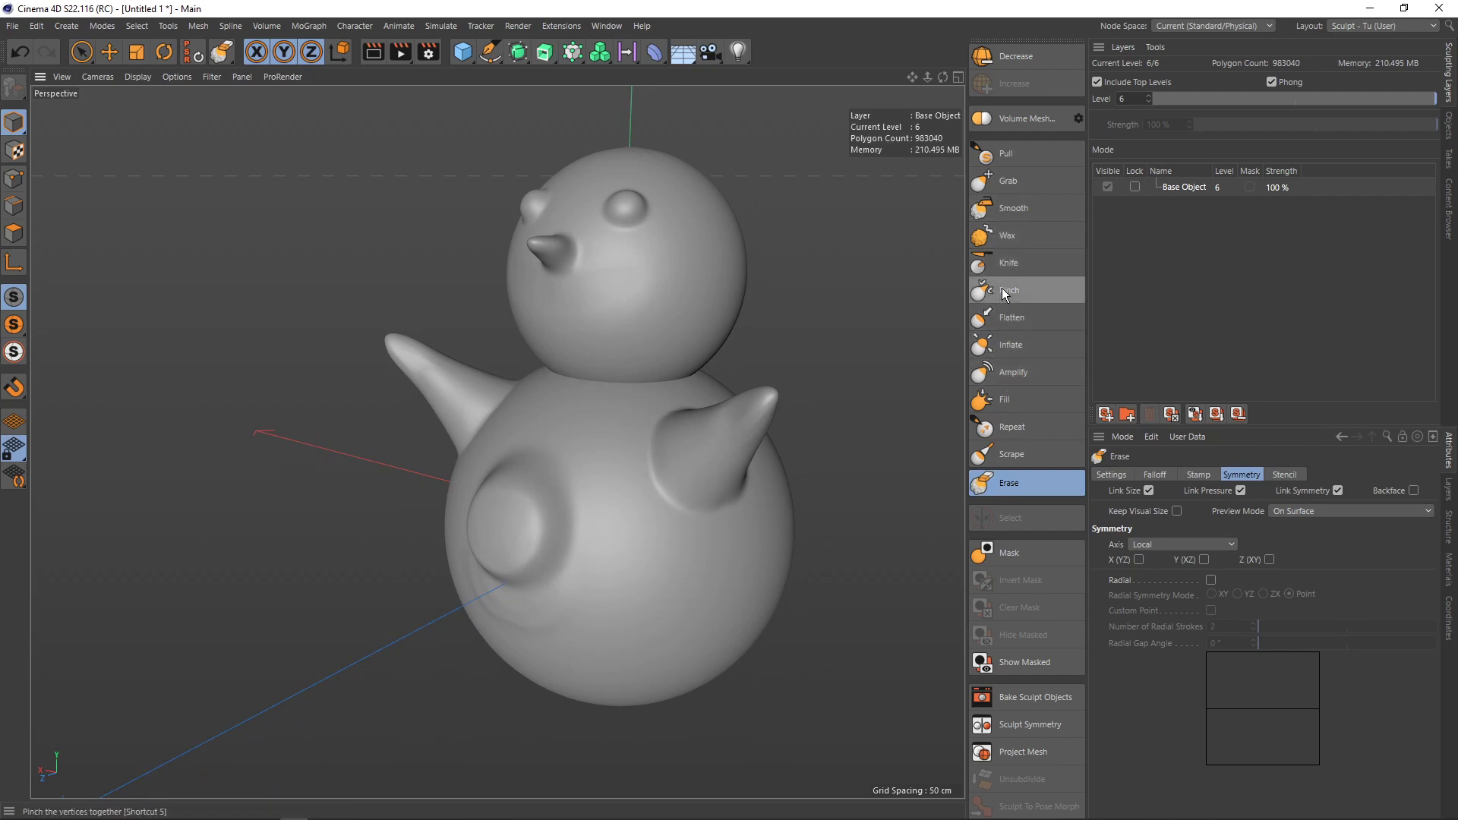
- Raise Flatten brush pressure, flatten the left wing into a stub and the right wing's joint
{"action": "left_click", "coordinate": [1000, 319]}
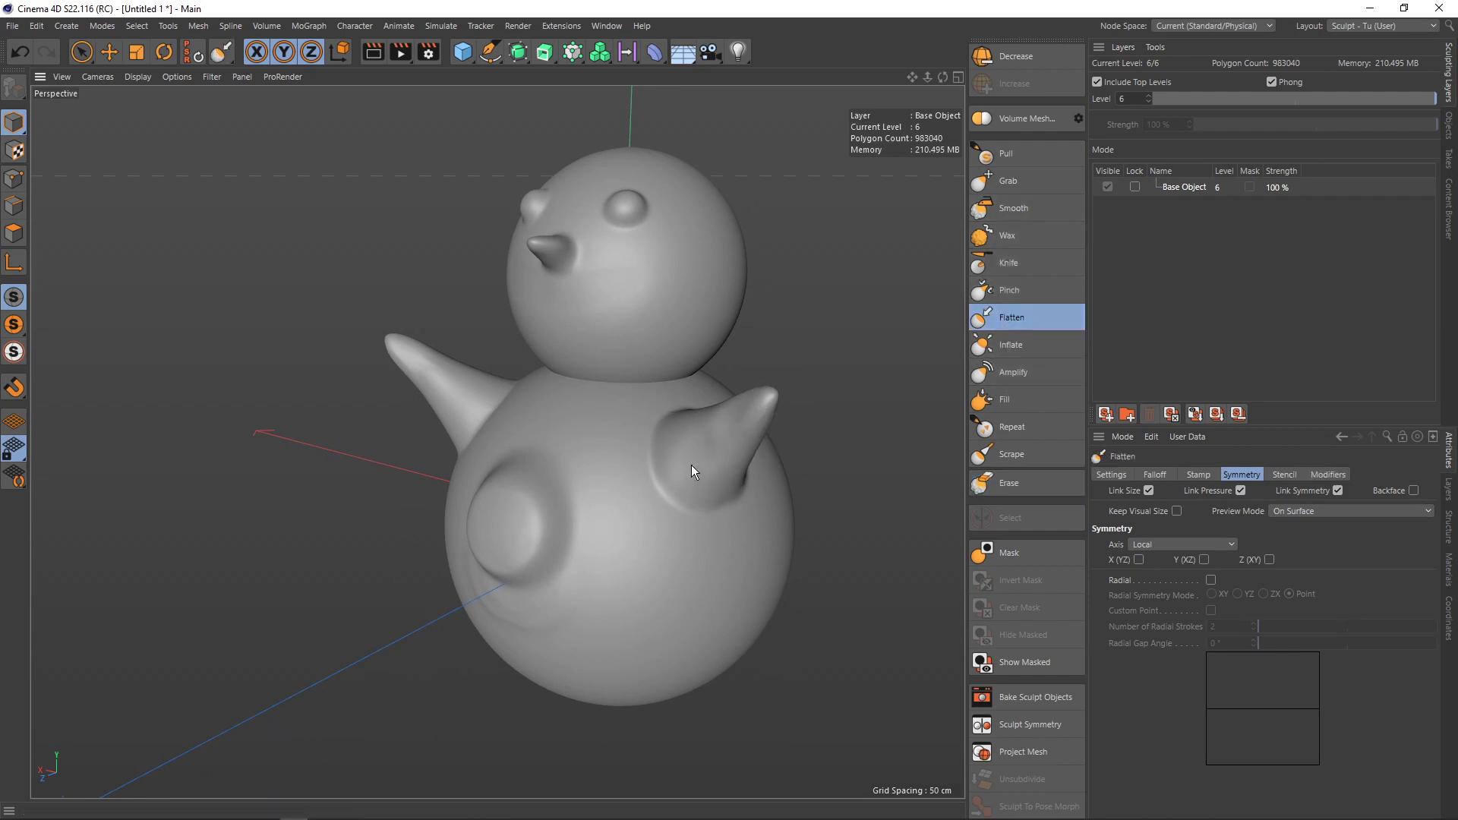
{"action": "scroll", "coordinate": [687, 465], "scroll_direction": "up", "scroll_amount": 2}
{"action": "middle_click_drag", "start_coordinate": [687, 465], "coordinate": [693, 275]}
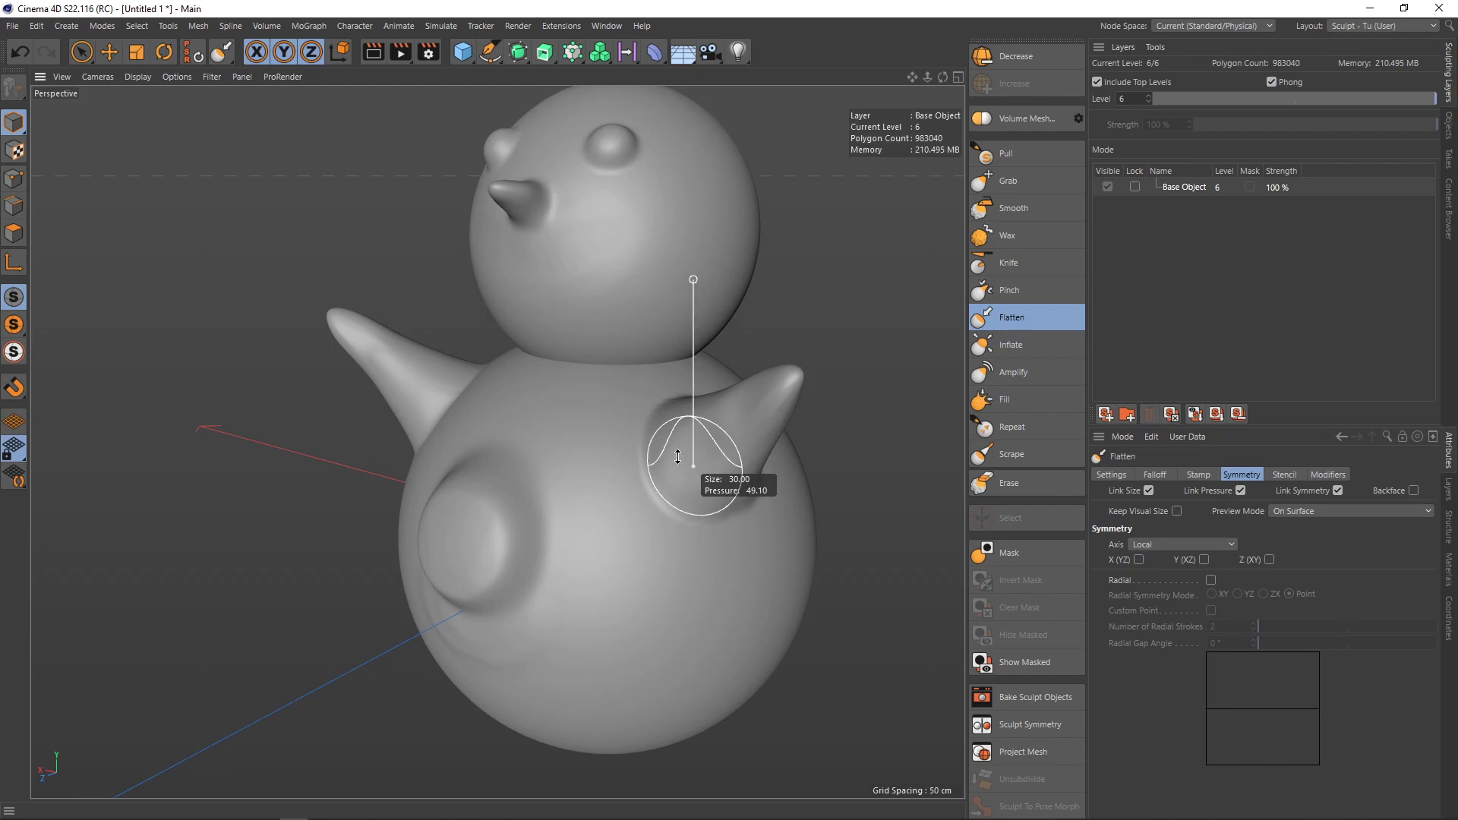
{"action": "left_click_drag", "start_coordinate": [693, 439], "coordinate": [676, 456]}
{"action": "mouse_move", "coordinate": [676, 455]}
{"action": "left_mouse_down", "text": "alt"}
{"action": "mouse_move", "coordinate": [661, 455]}
{"action": "mouse_move", "coordinate": [703, 450]}
{"action": "mouse_move", "coordinate": [623, 518]}
{"action": "mouse_move", "coordinate": [677, 446]}
{"action": "mouse_move", "coordinate": [781, 504]}
{"action": "left_mouse_up", "text": "alt"}
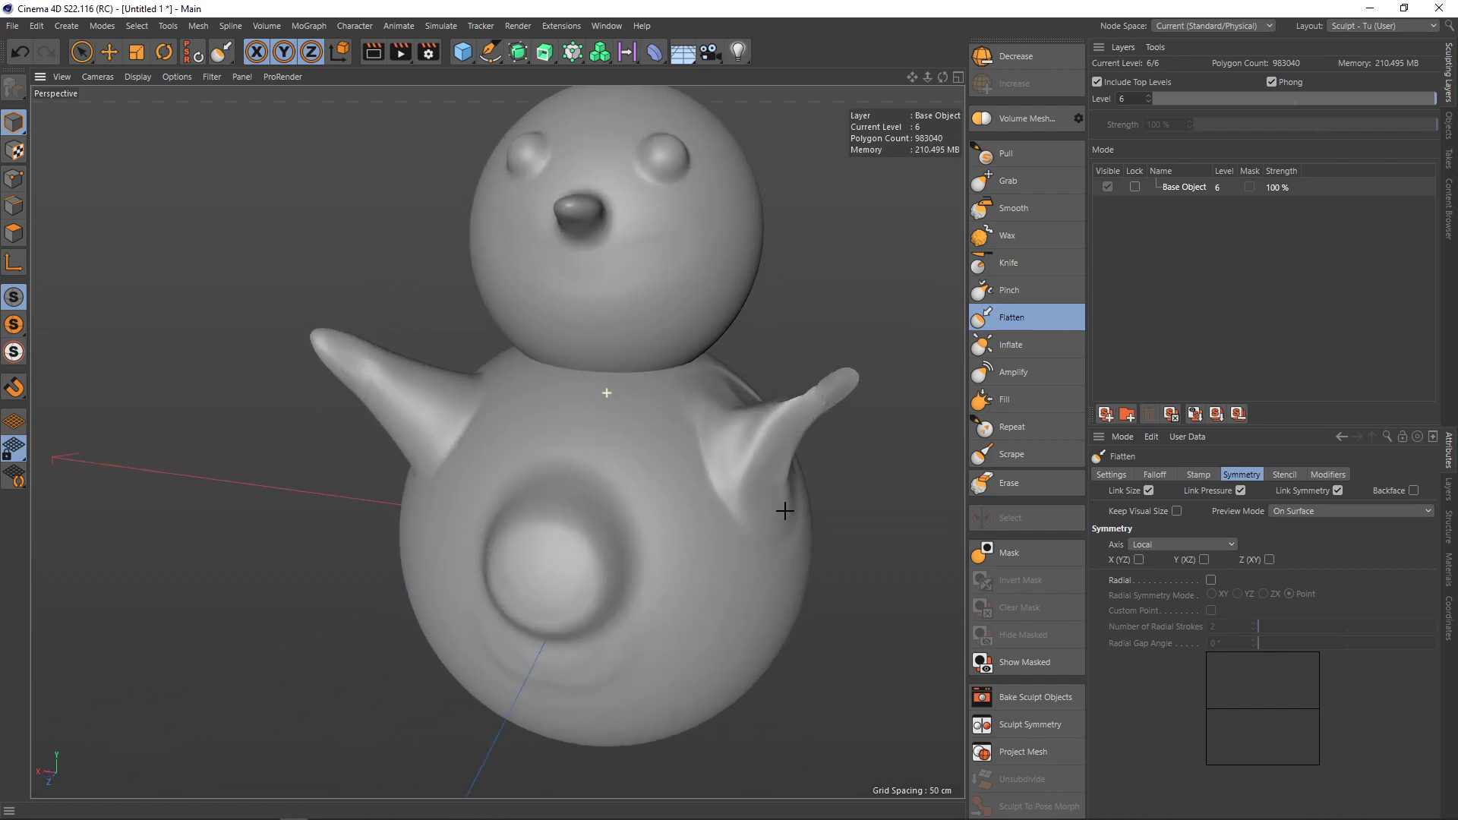
{"action": "left_click_drag", "start_coordinate": [749, 418], "coordinate": [862, 334]}
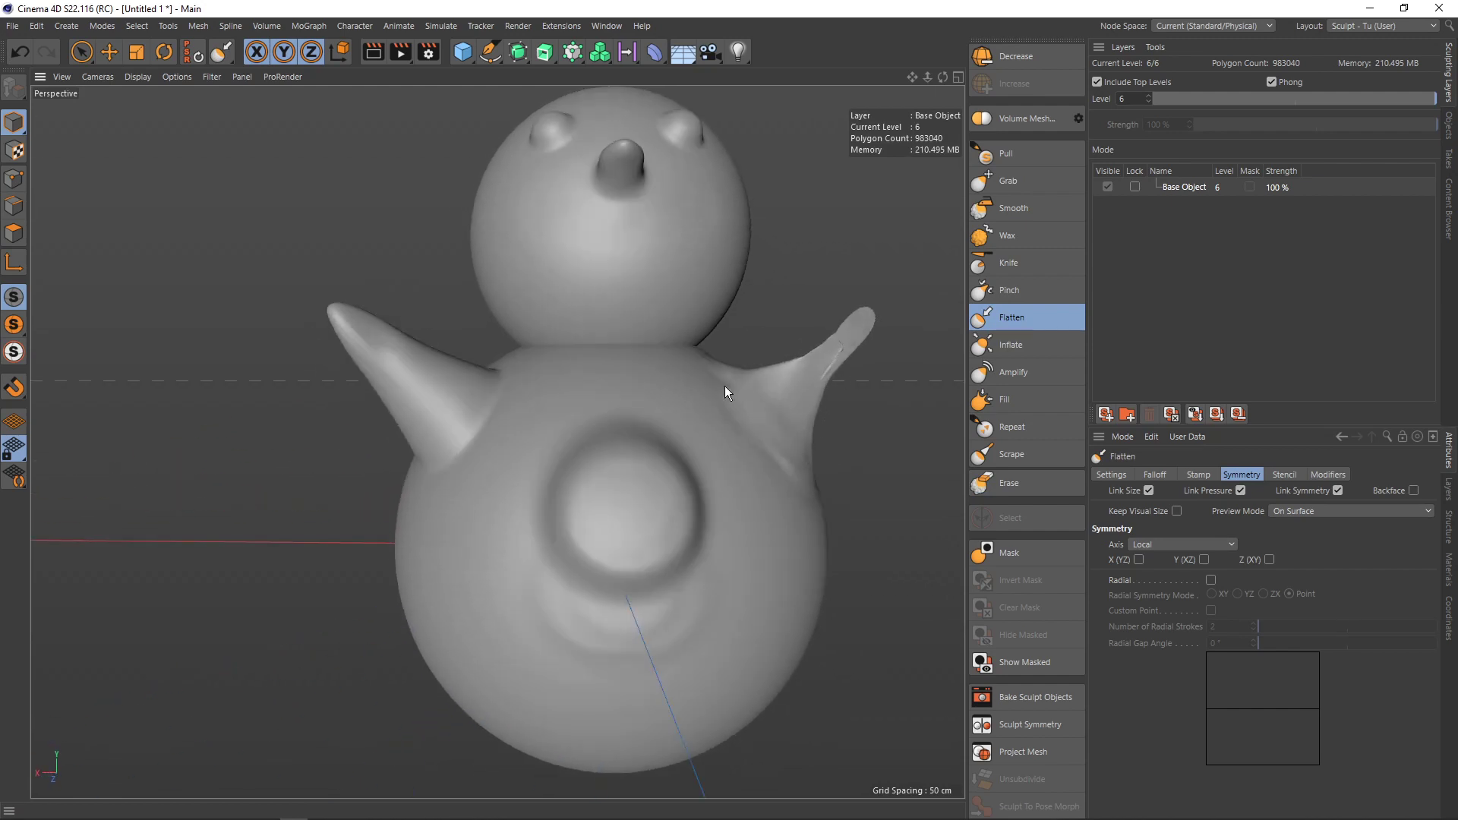
{"action": "mouse_move", "coordinate": [392, 411]}
{"action": "left_mouse_down", "text": "alt"}
{"action": "mouse_move", "coordinate": [605, 391]}
{"action": "mouse_move", "coordinate": [915, 489]}
{"action": "left_mouse_up", "text": "alt"}
{"action": "scroll", "coordinate": [605, 390], "scroll_direction": "up", "scroll_amount": 2}
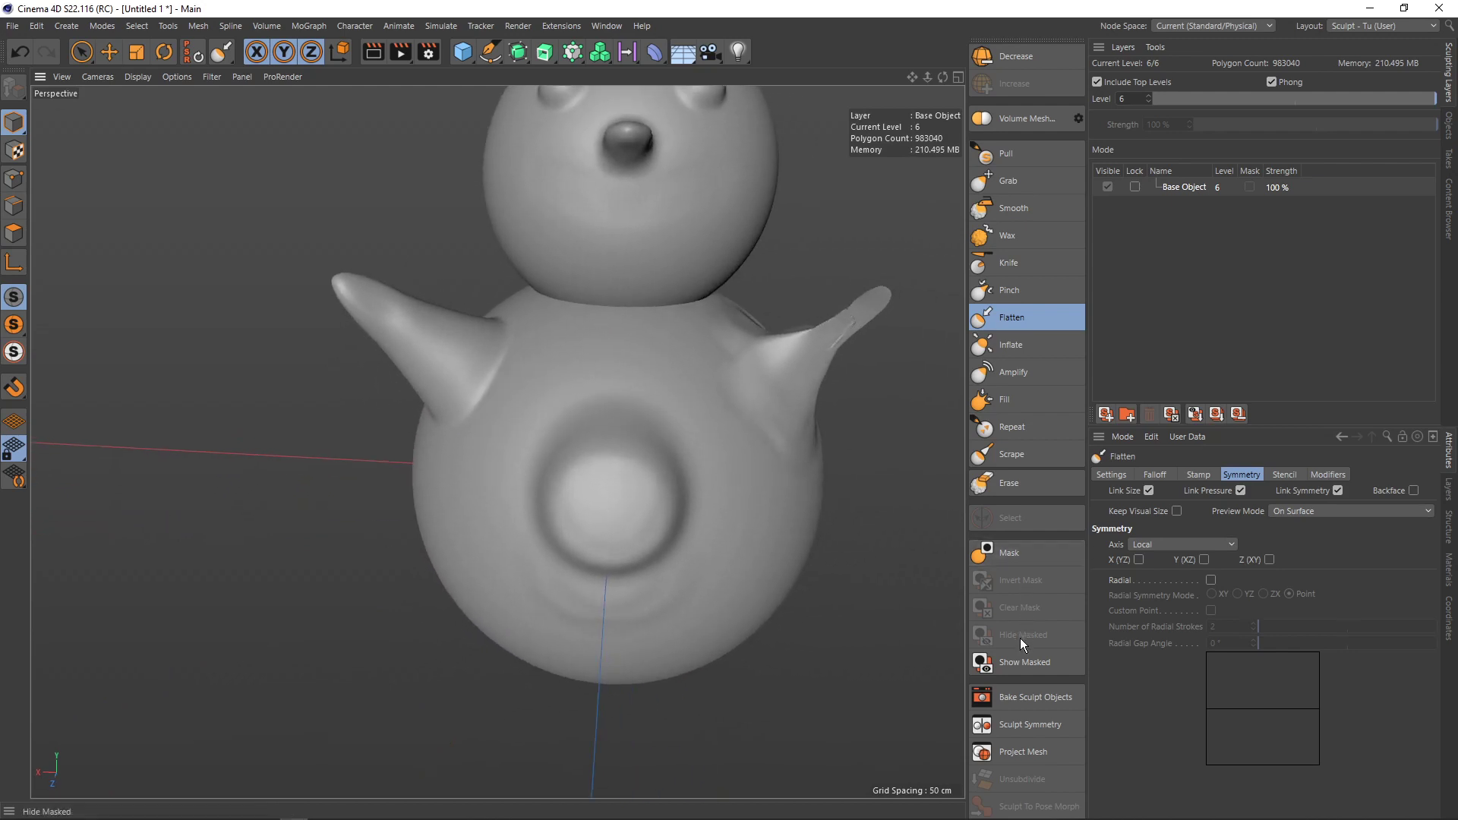
- Open Sculpt Symmetry, move its window up, and orbit around the figure
{"action": "left_click", "coordinate": [1021, 719]}
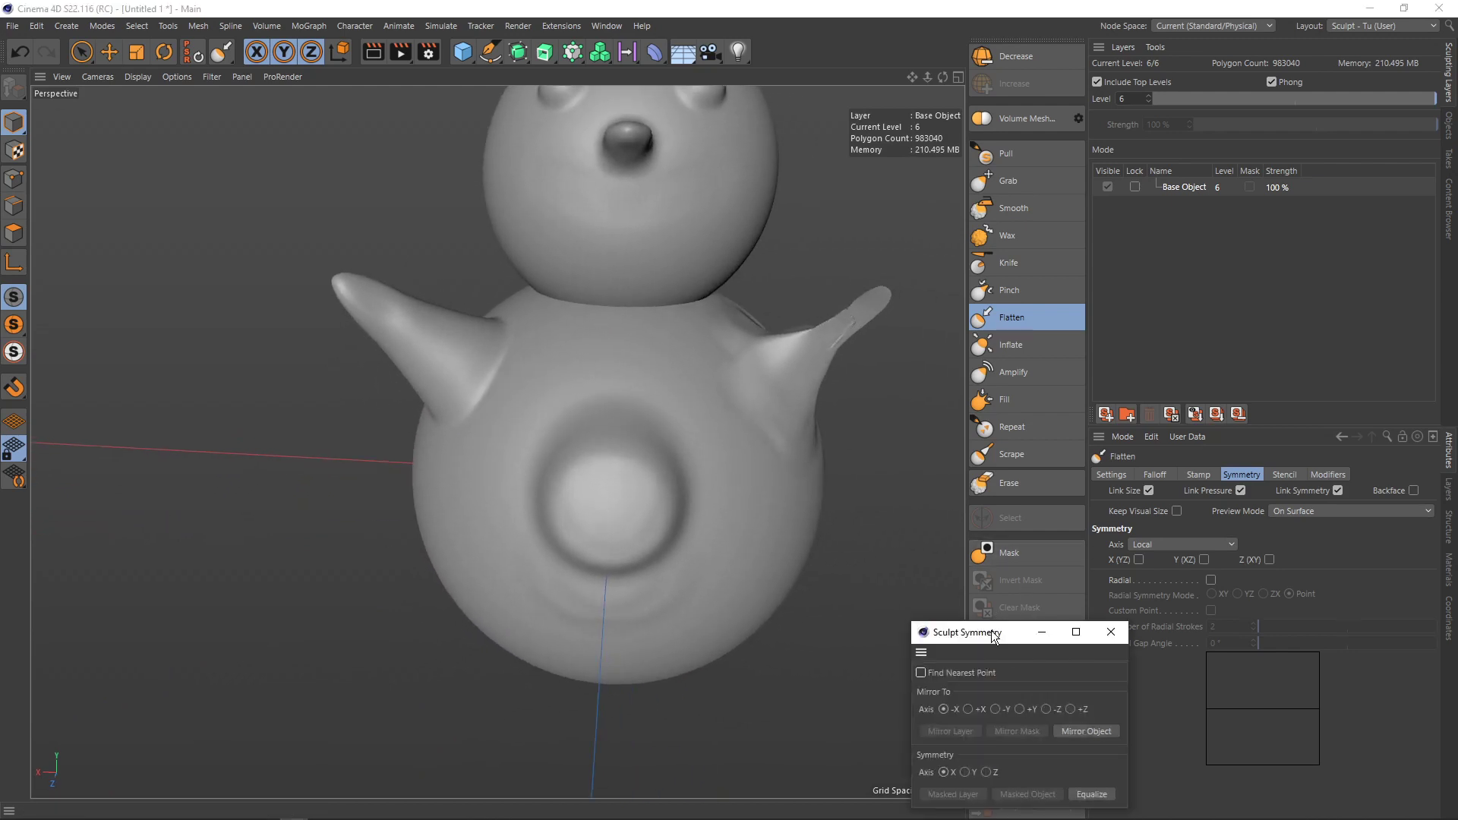
{"action": "left_click_drag", "start_coordinate": [991, 630], "coordinate": [1045, 252]}
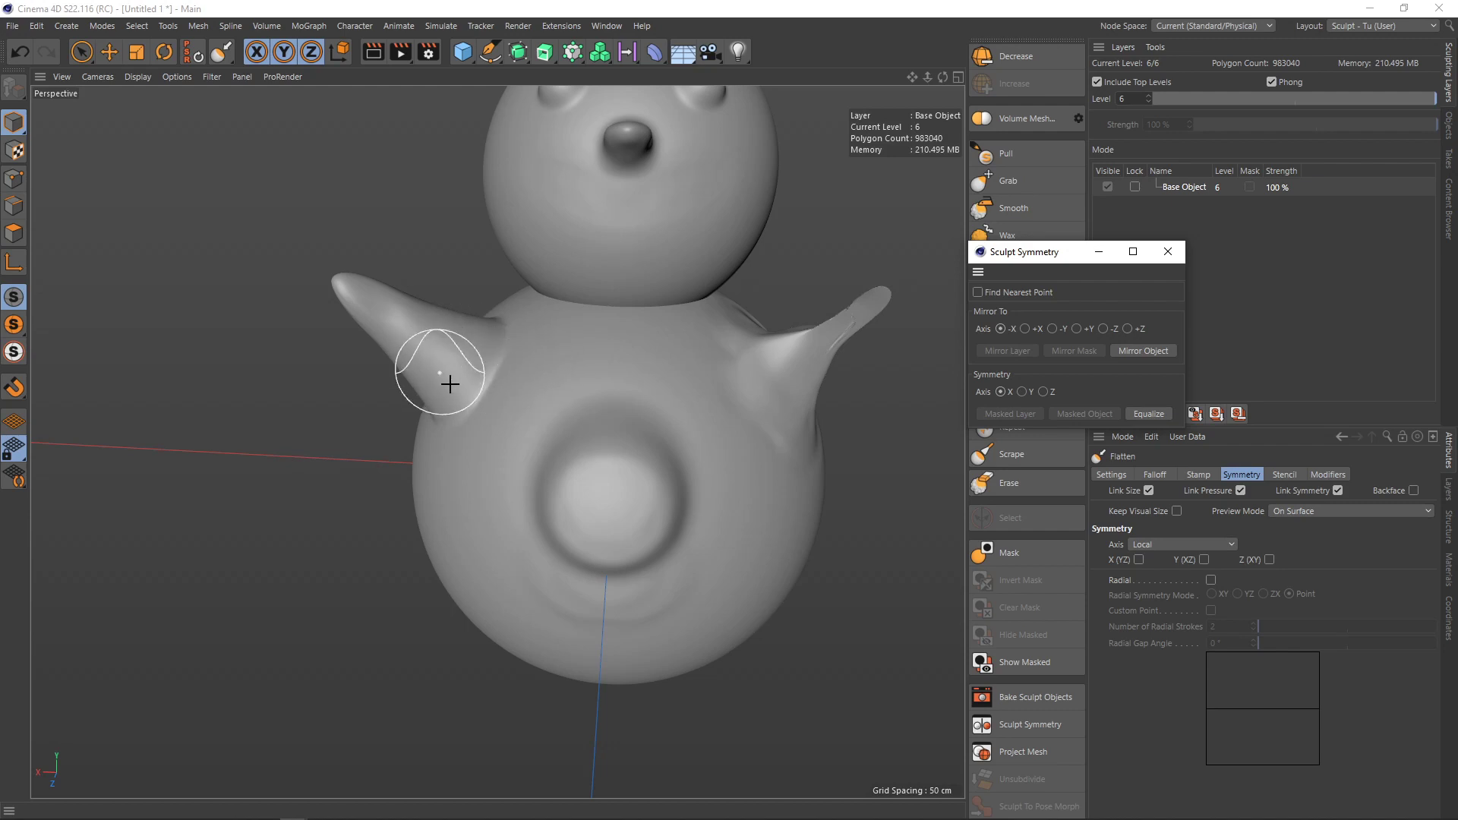
{"action": "left_click_drag", "start_coordinate": [306, 452], "coordinate": [281, 510], "text": "alt"}
{"action": "scroll", "coordinate": [280, 509], "scroll_direction": "up", "scroll_amount": 3}
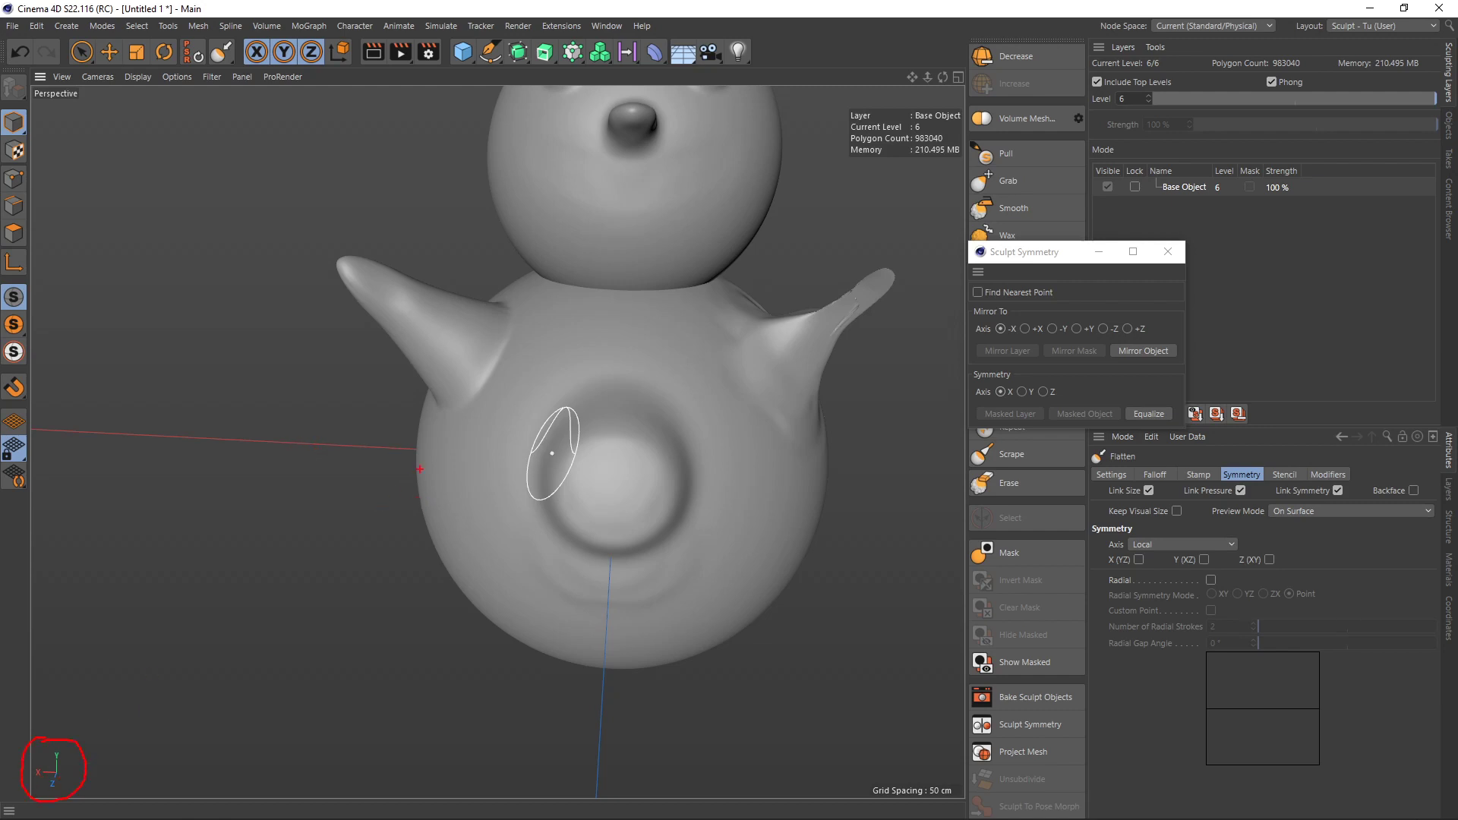
{"action": "mouse_move", "coordinate": [451, 451]}
{"action": "left_mouse_down"}
{"action": "mouse_move", "coordinate": [276, 439]}
{"action": "mouse_move", "coordinate": [364, 491]}
{"action": "mouse_move", "coordinate": [444, 465]}
{"action": "mouse_move", "coordinate": [424, 492]}
{"action": "left_mouse_up"}
{"action": "left_click_drag", "start_coordinate": [635, 451], "coordinate": [843, 460]}
{"action": "left_click_drag", "start_coordinate": [854, 519], "coordinate": [815, 567]}
- Mirror across -X after trying +X, undo the trial, and flatten the right wing's tip
{"action": "left_click", "coordinate": [1026, 329]}
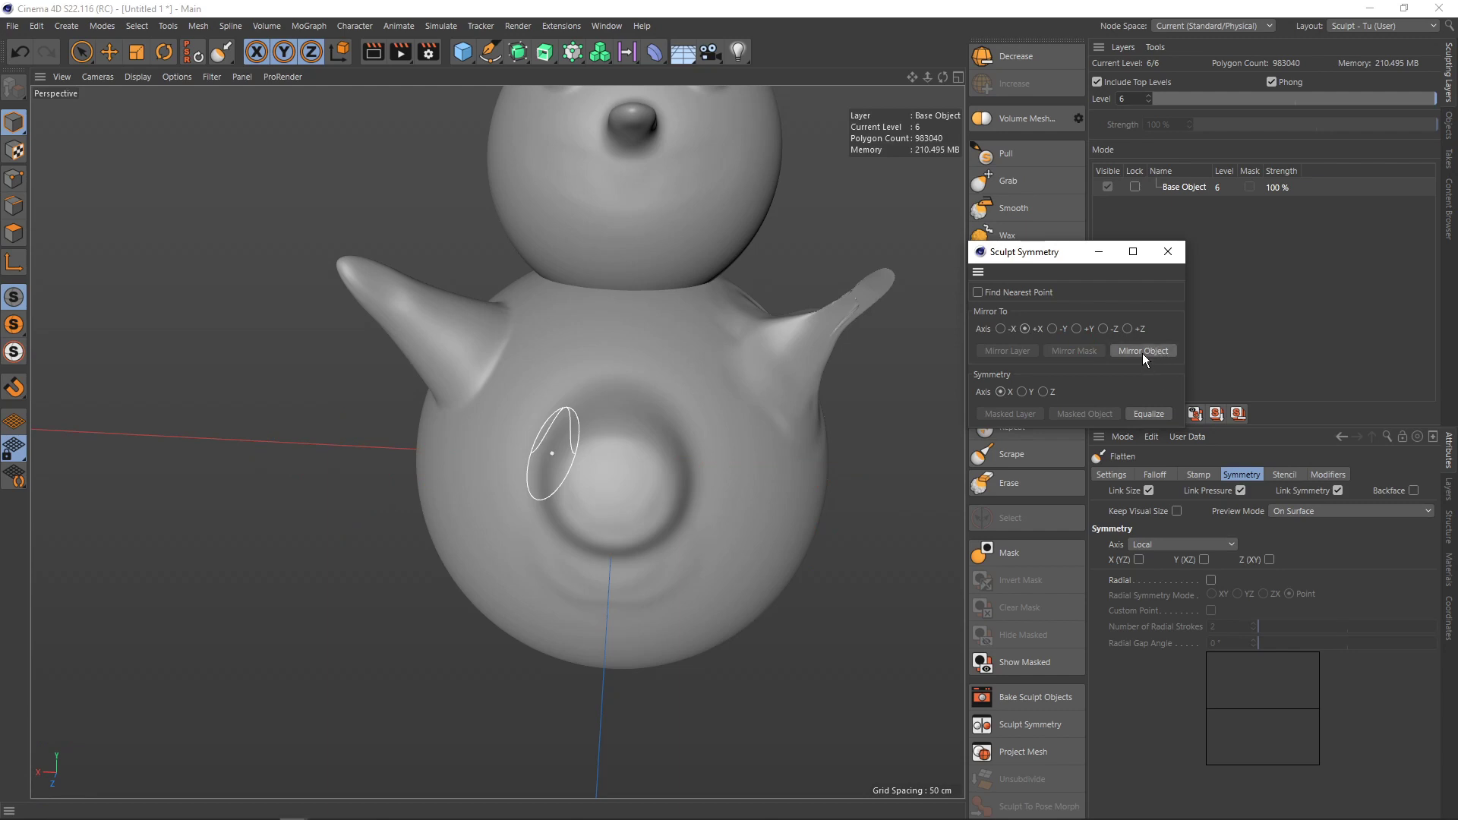
{"action": "left_click", "coordinate": [1002, 328]}
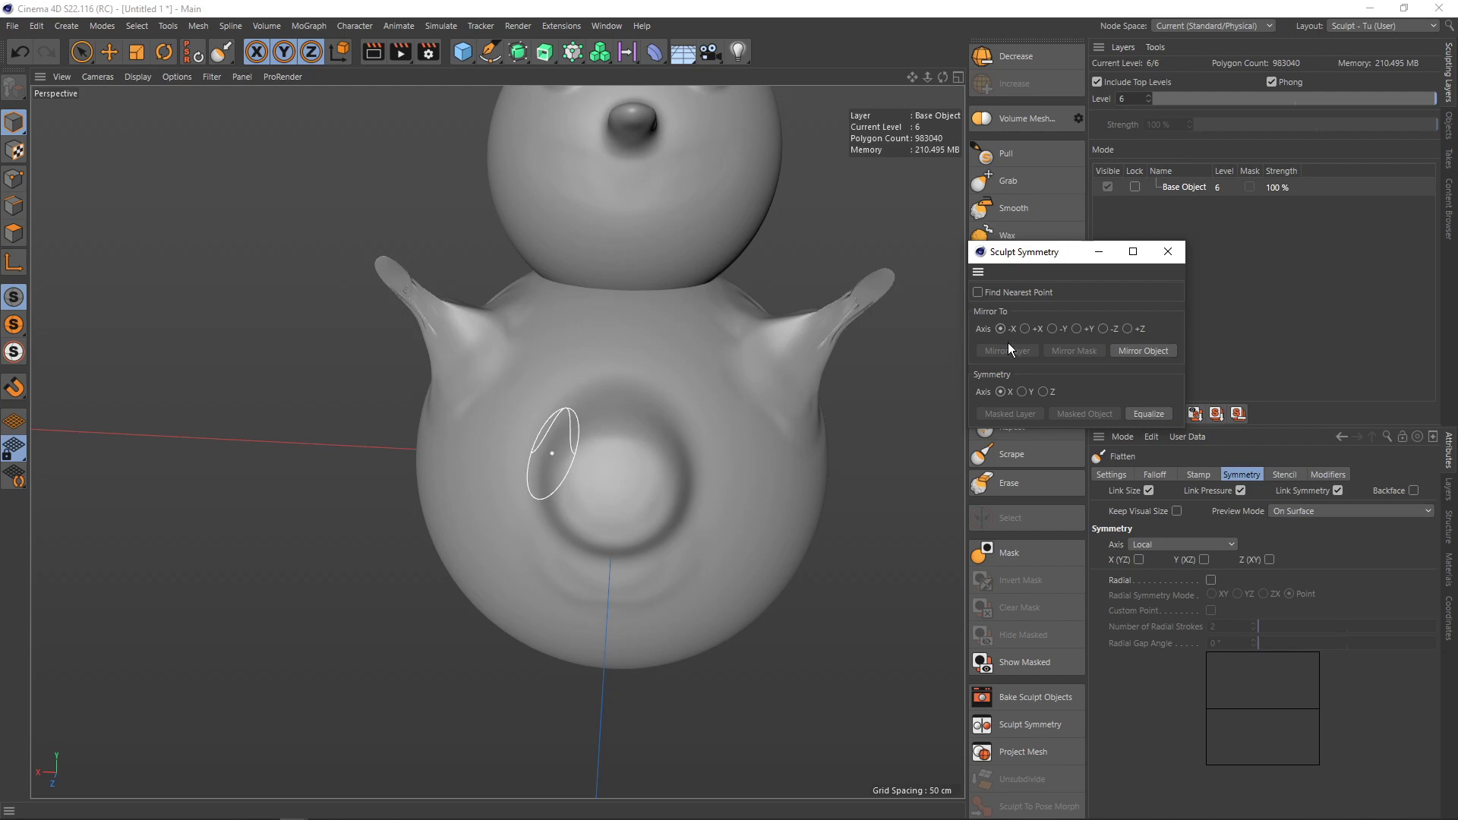
{"action": "key", "text": "ctrl+z"}
{"action": "key", "text": "ctrl+z"}
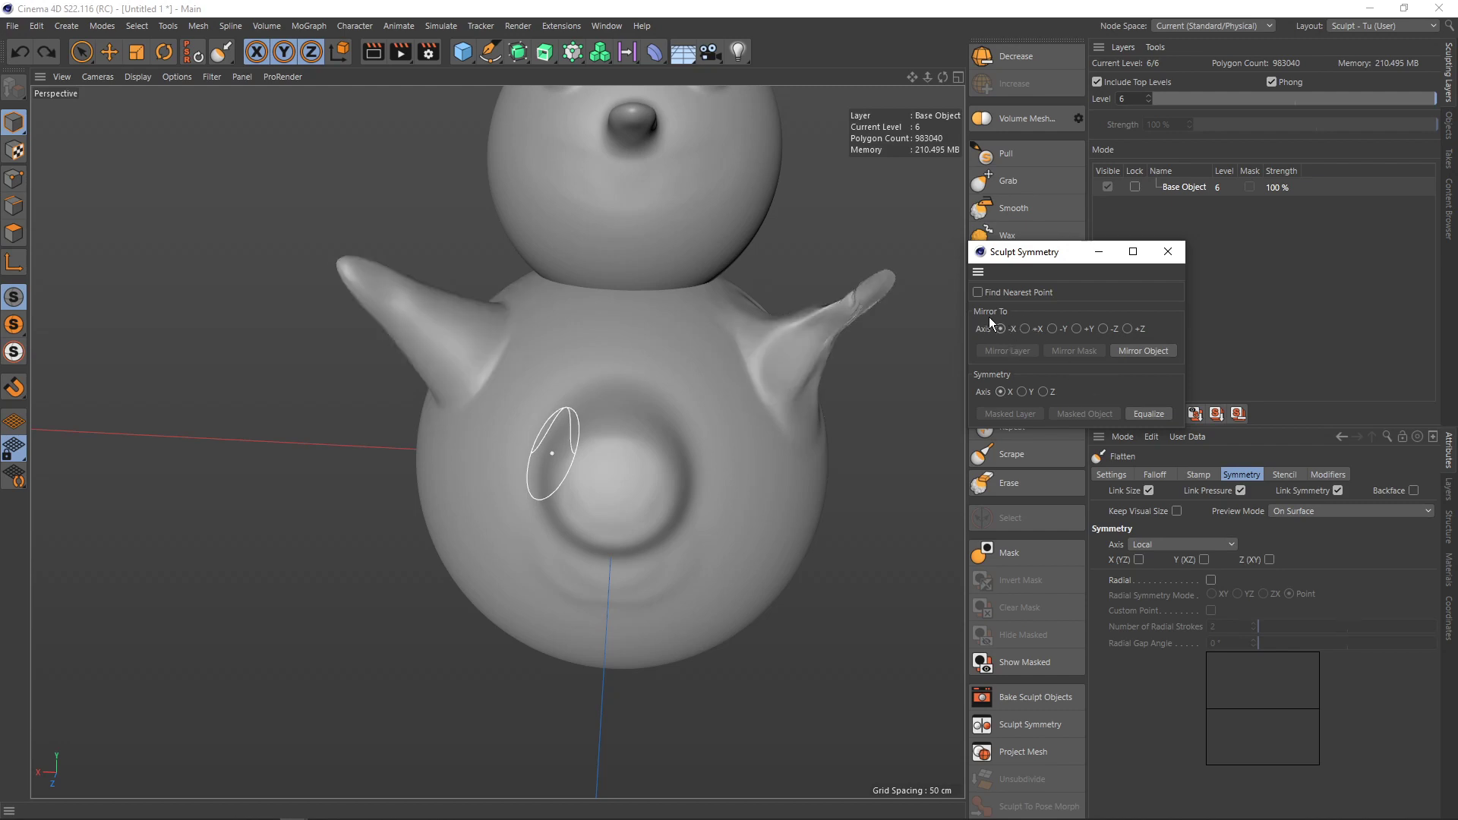
{"action": "key", "text": "ctrl+z"}
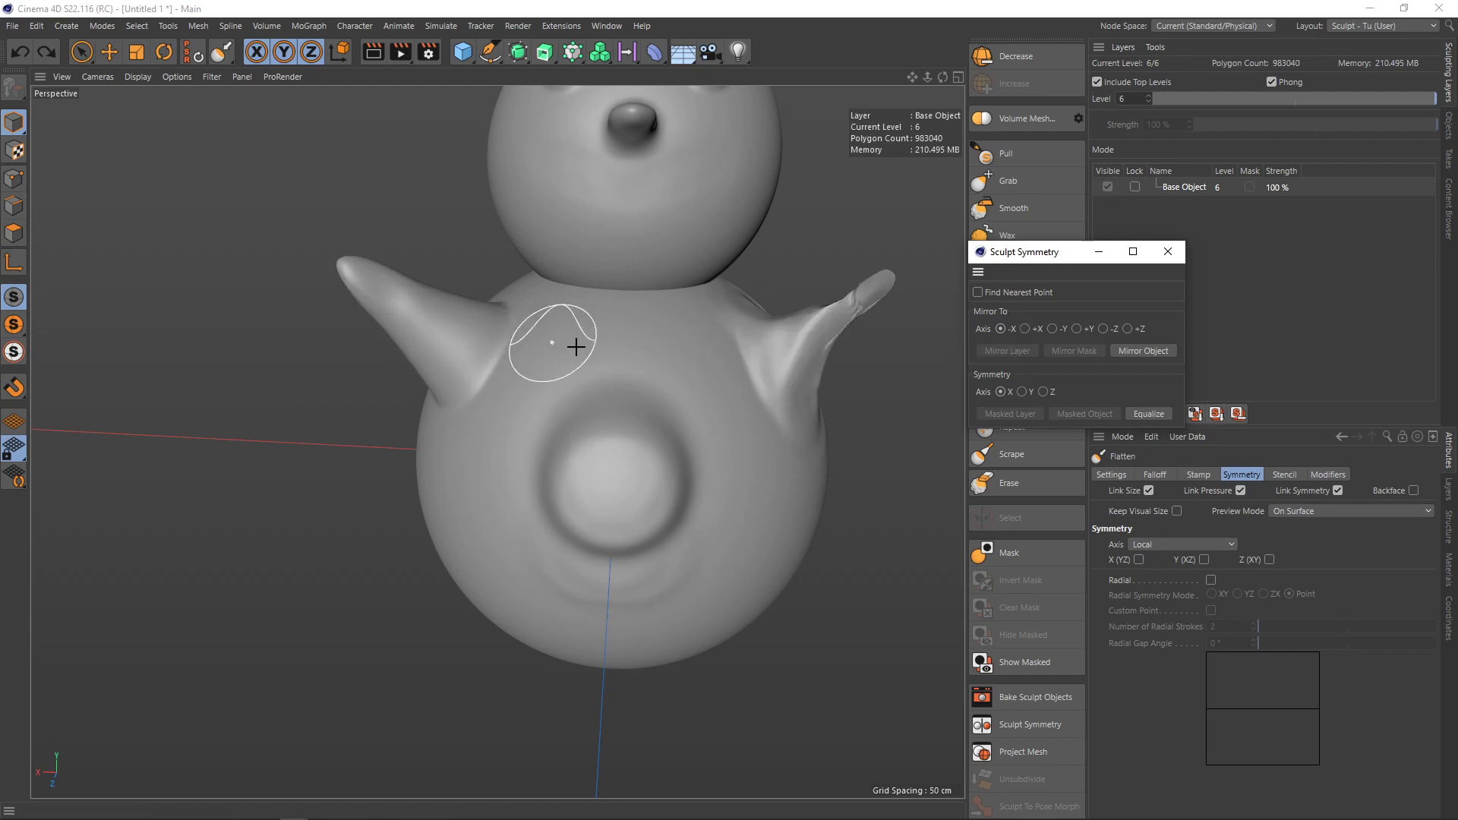
{"action": "mouse_move", "coordinate": [850, 314]}
{"action": "left_mouse_down"}
{"action": "mouse_move", "coordinate": [808, 332]}
{"action": "mouse_move", "coordinate": [828, 326]}
{"action": "left_mouse_up"}
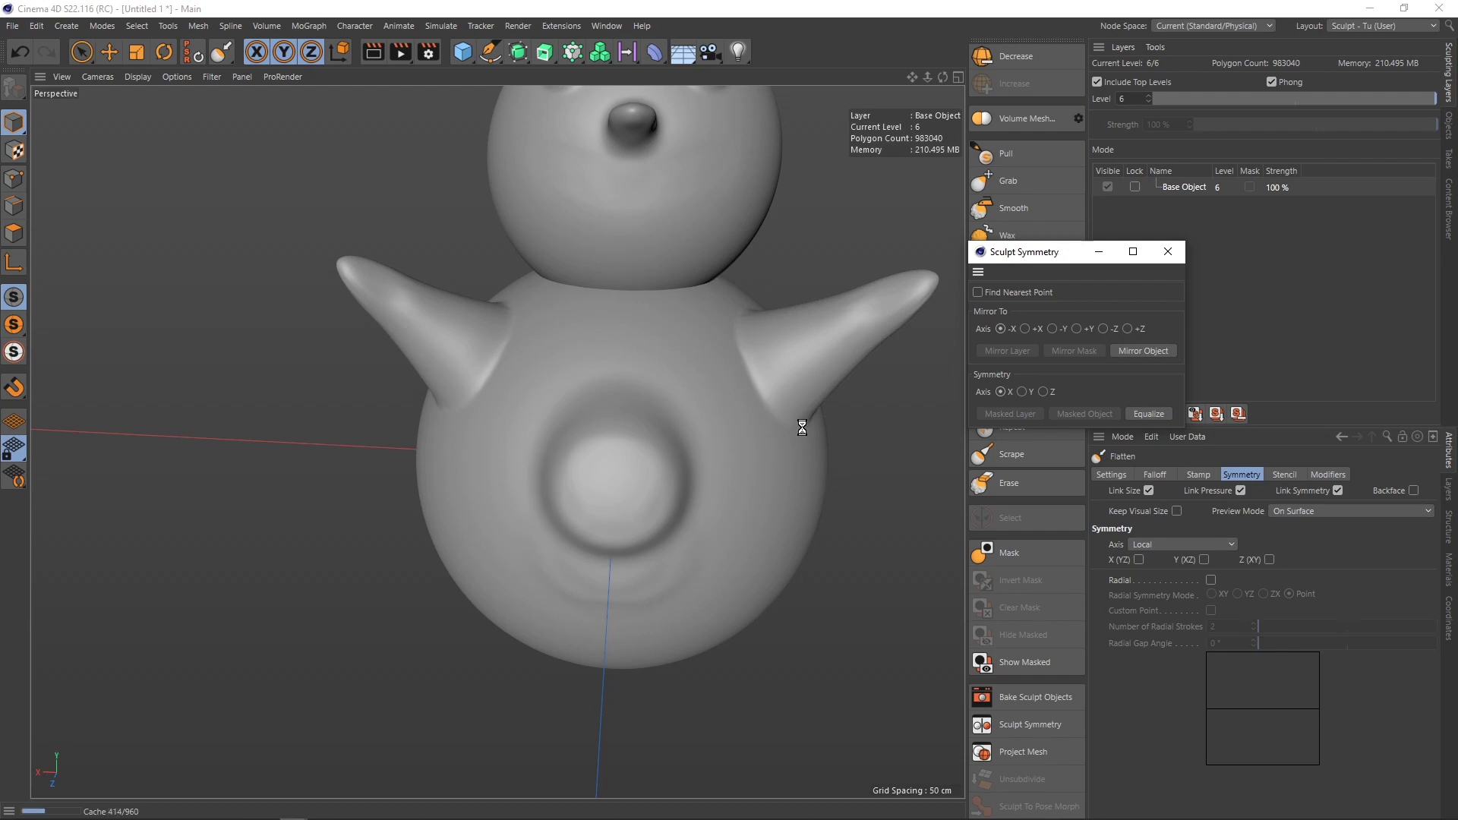
{"action": "scroll", "coordinate": [737, 455], "scroll_direction": "down", "scroll_amount": 2}
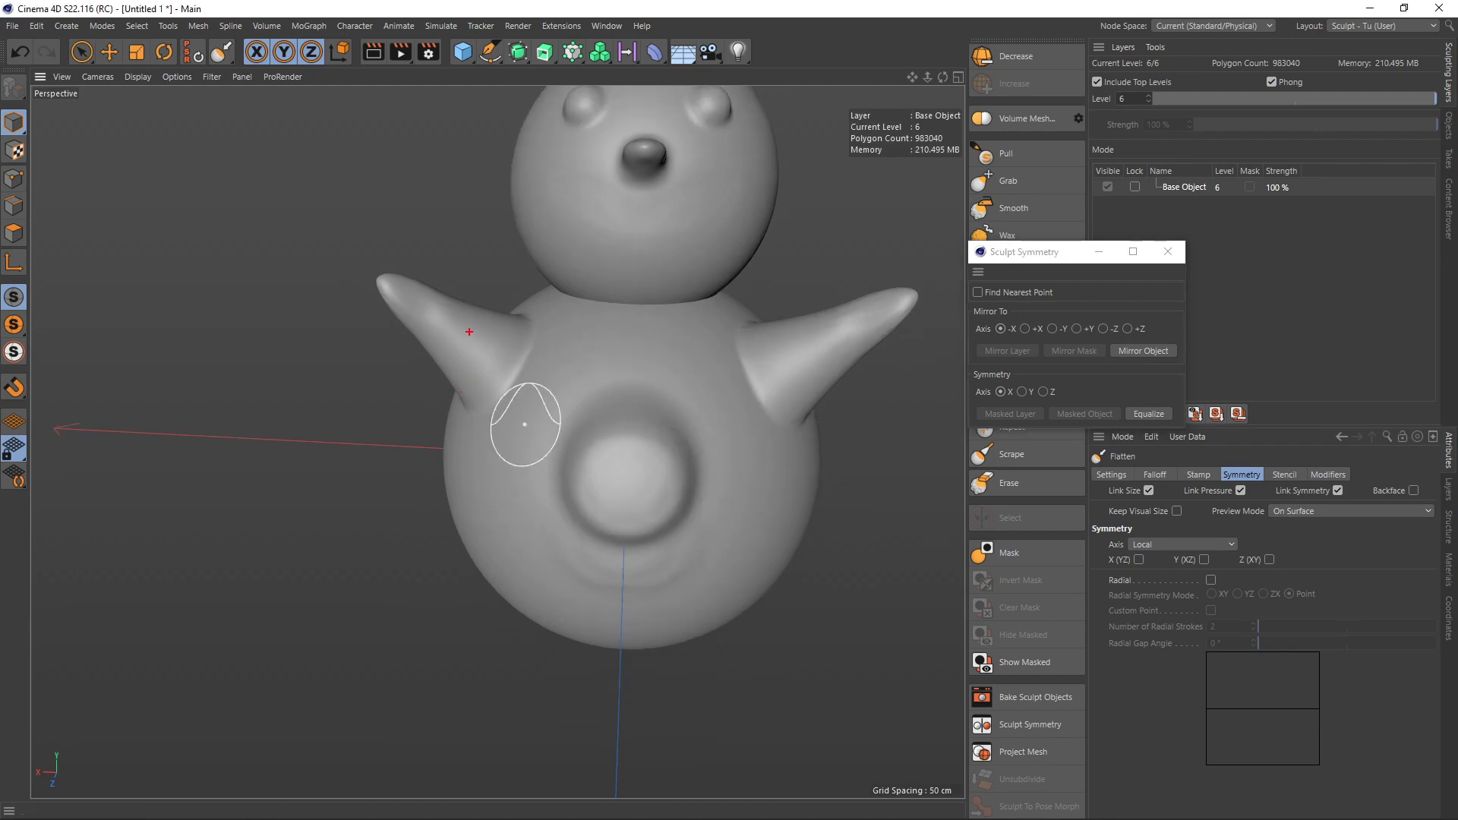
- Close Sculpt Symmetry and orbit and zoom to inspect the matched wings from several sides
{"action": "mouse_move", "coordinate": [448, 342]}
{"action": "left_mouse_down"}
{"action": "mouse_move", "coordinate": [749, 311]}
{"action": "mouse_move", "coordinate": [755, 363]}
{"action": "left_mouse_up"}
{"action": "left_click", "coordinate": [1178, 258]}
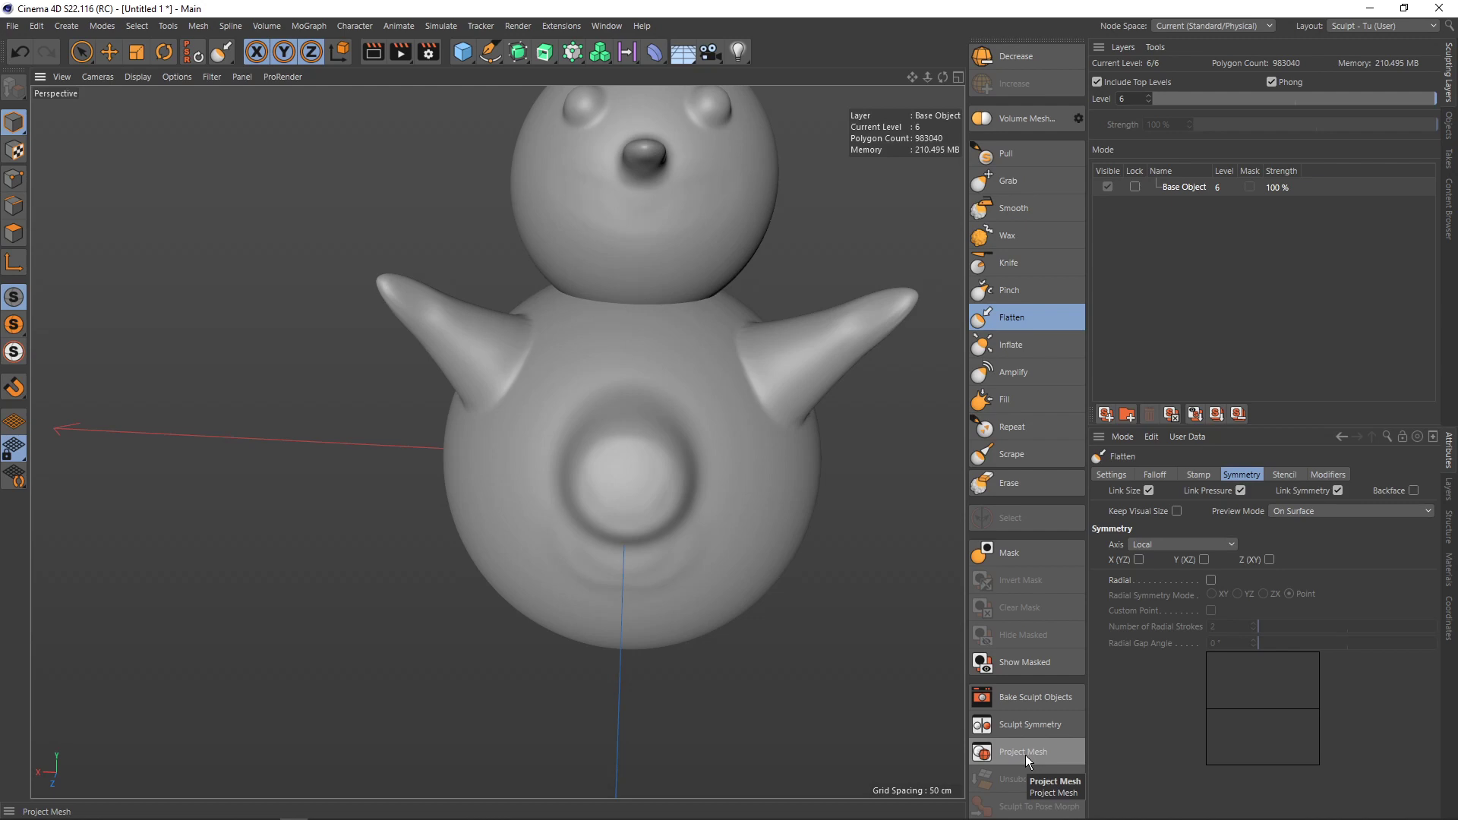
{"action": "mouse_move", "coordinate": [706, 380]}
{"action": "left_mouse_down", "text": "alt"}
{"action": "mouse_move", "coordinate": [714, 357]}
{"action": "mouse_move", "coordinate": [682, 433]}
{"action": "left_mouse_up", "text": "alt"}
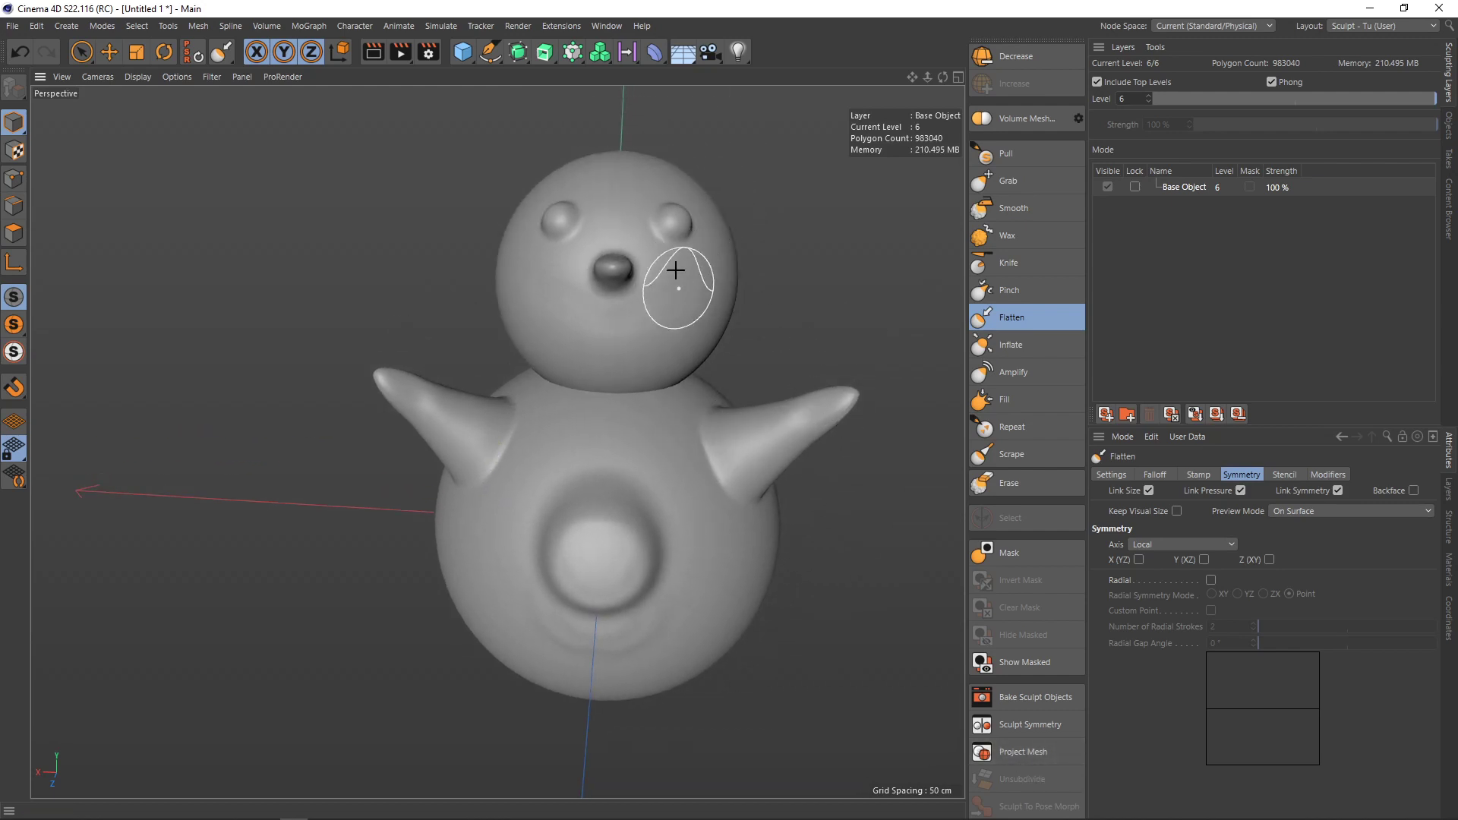
{"action": "scroll", "coordinate": [654, 339], "scroll_direction": "up", "scroll_amount": 1}
{"action": "scroll", "coordinate": [669, 346], "scroll_direction": "up", "scroll_amount": 1}
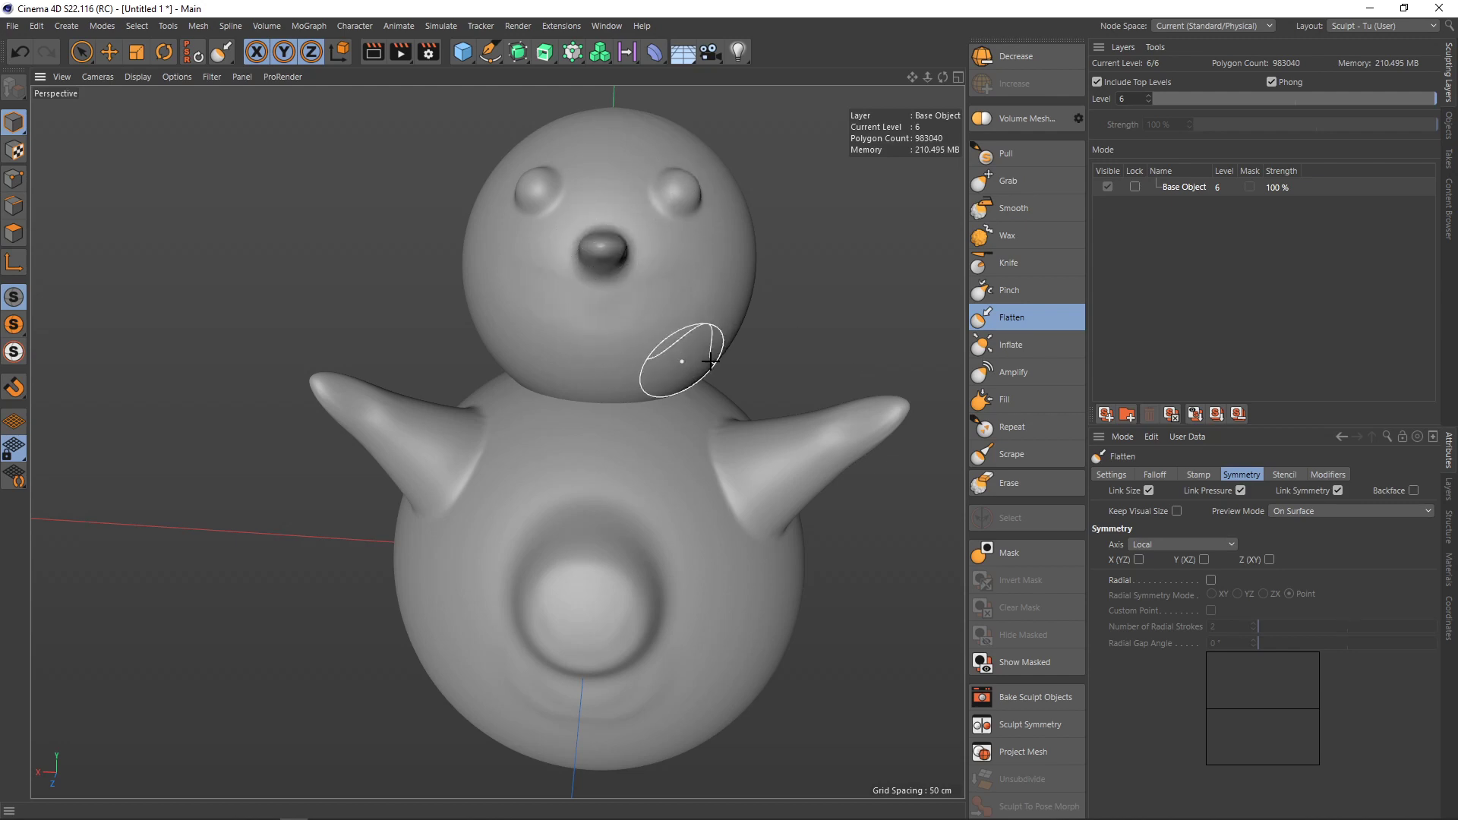
{"action": "left_click_drag", "start_coordinate": [673, 358], "coordinate": [727, 354], "text": "alt"}
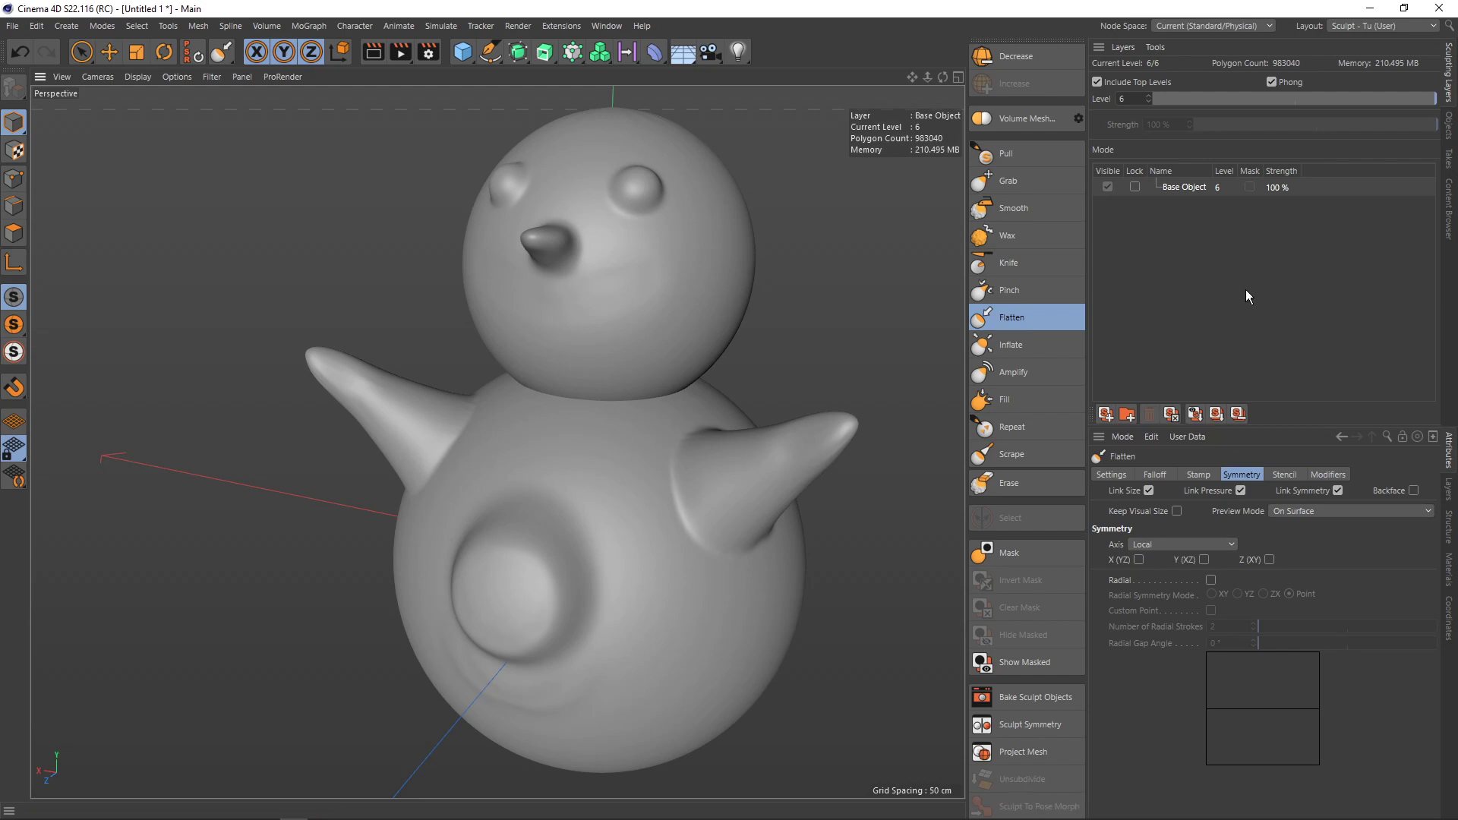
{"action": "left_click", "coordinate": [1446, 133]}
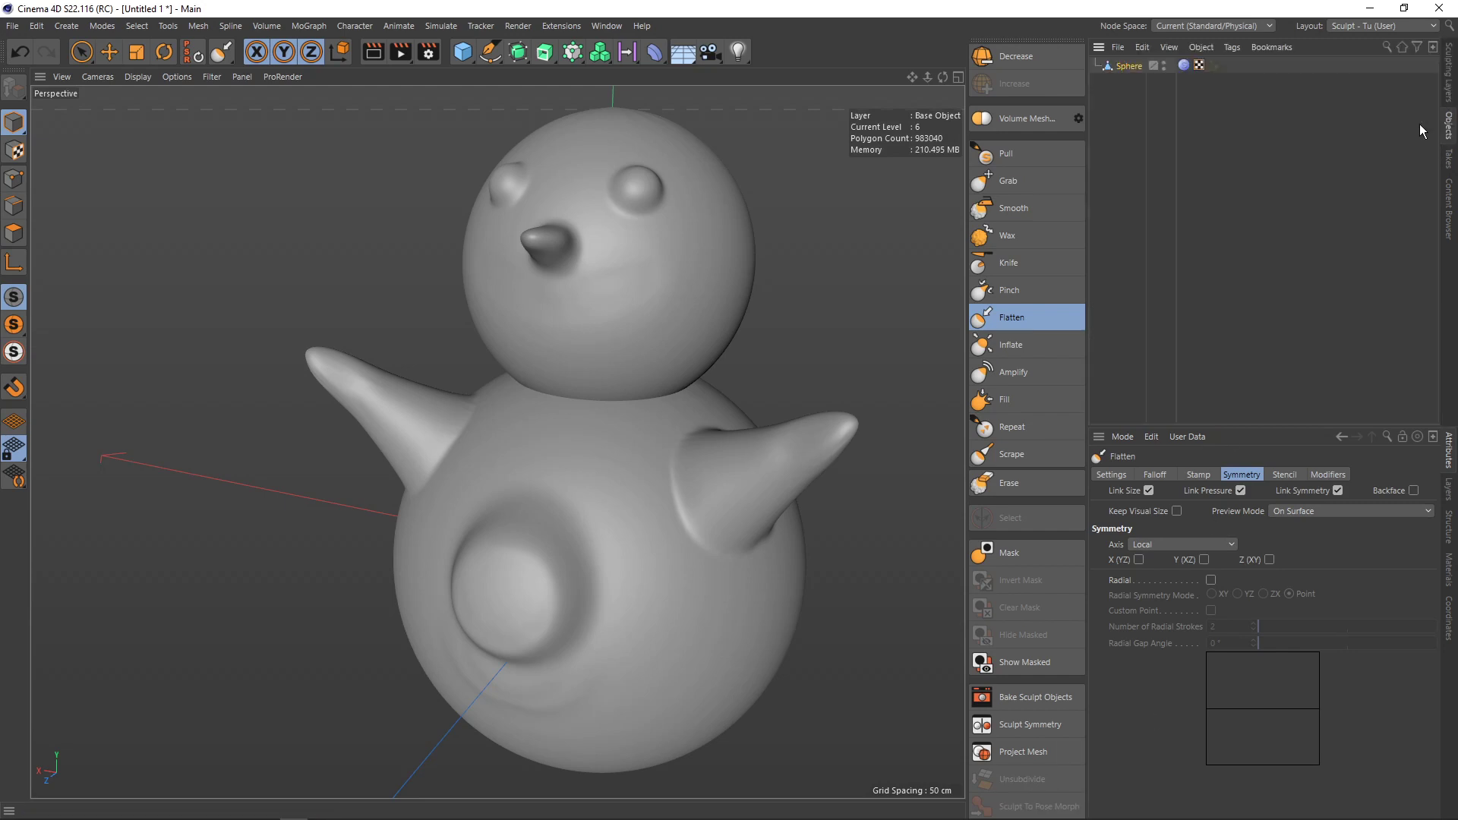
{"action": "left_click", "coordinate": [1118, 67]}
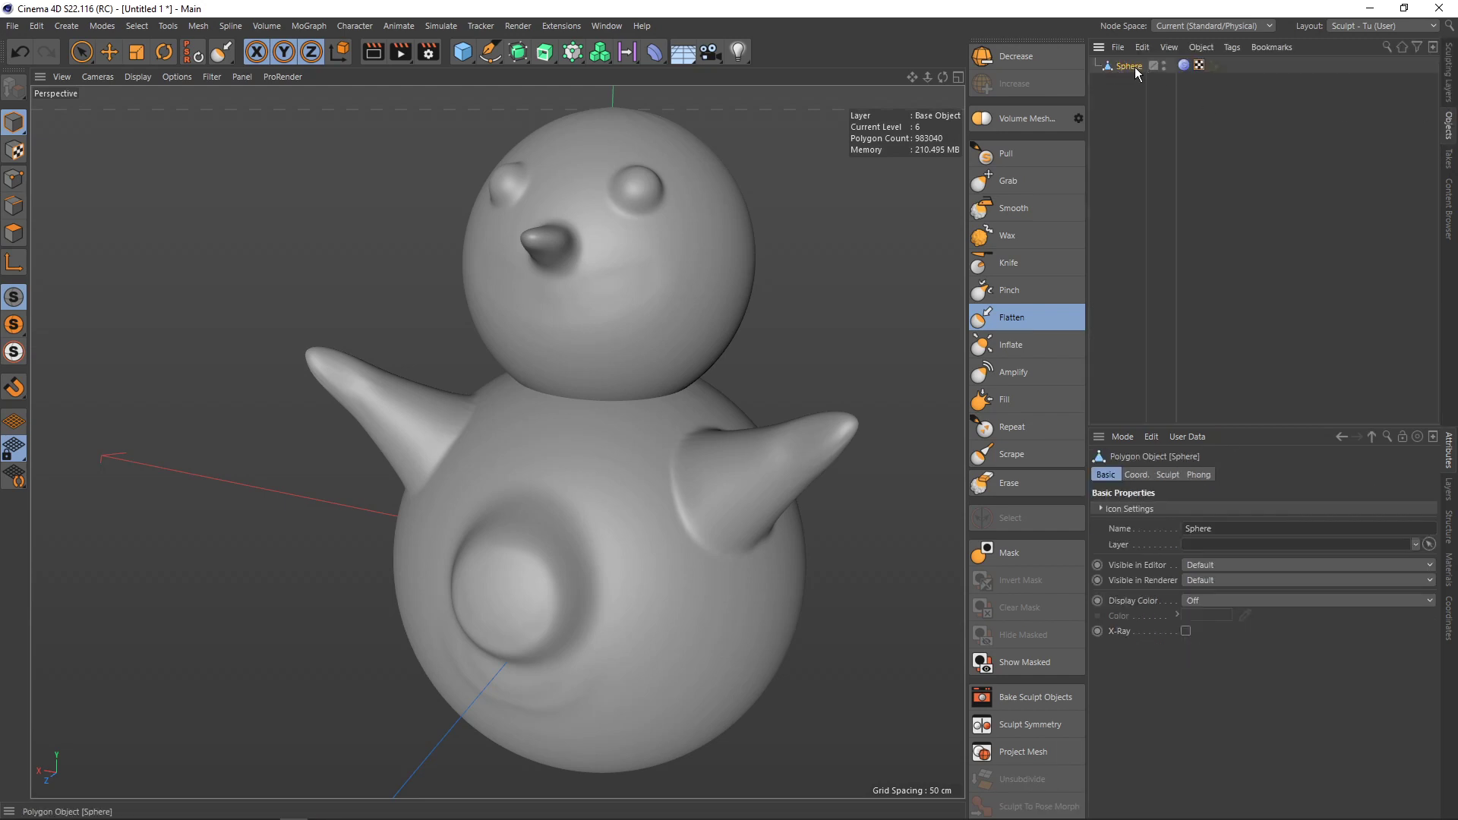
{"action": "left_click", "coordinate": [1184, 66]}
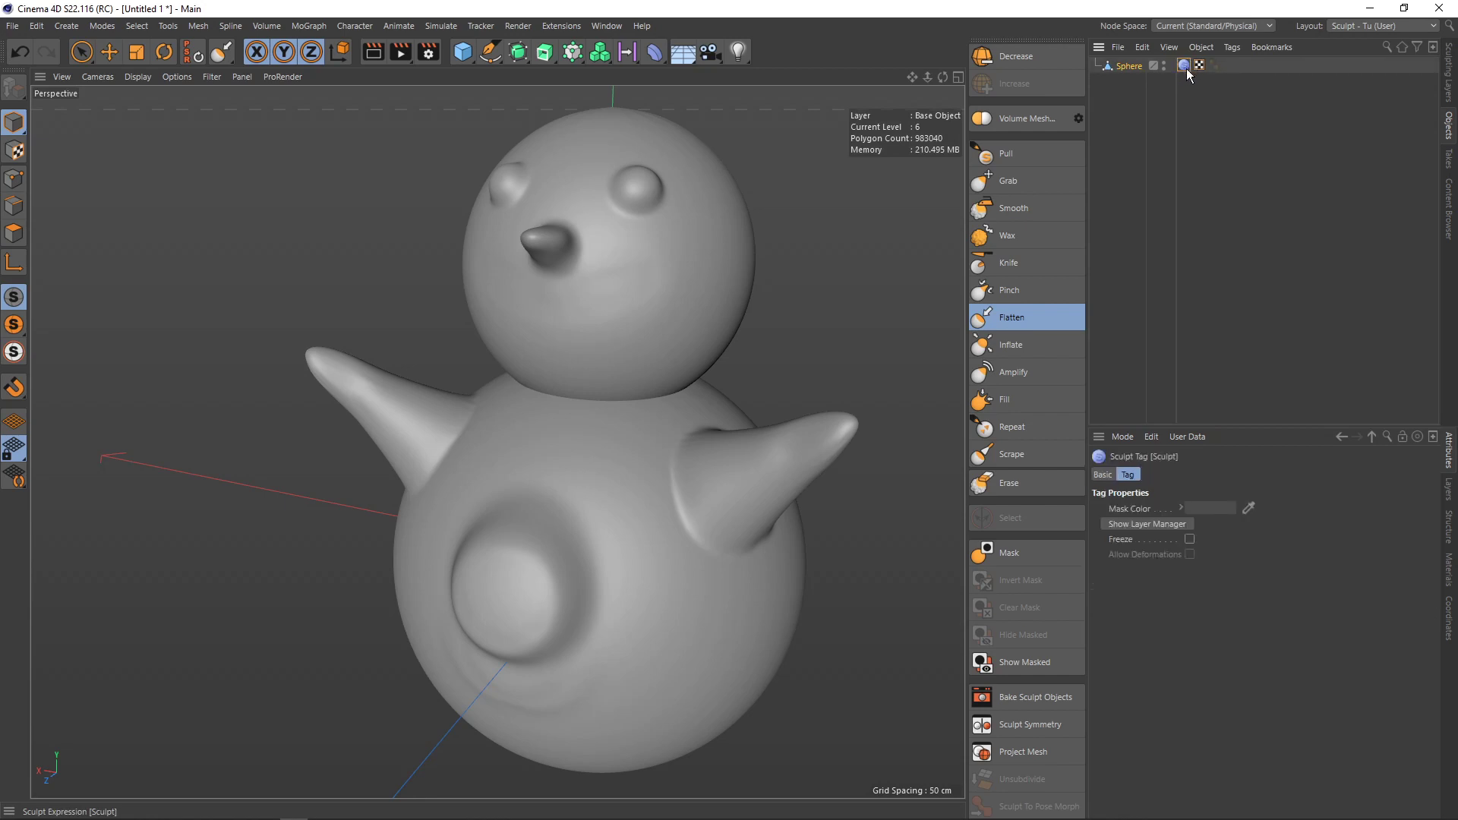
{"action": "left_click", "coordinate": [1449, 76]}
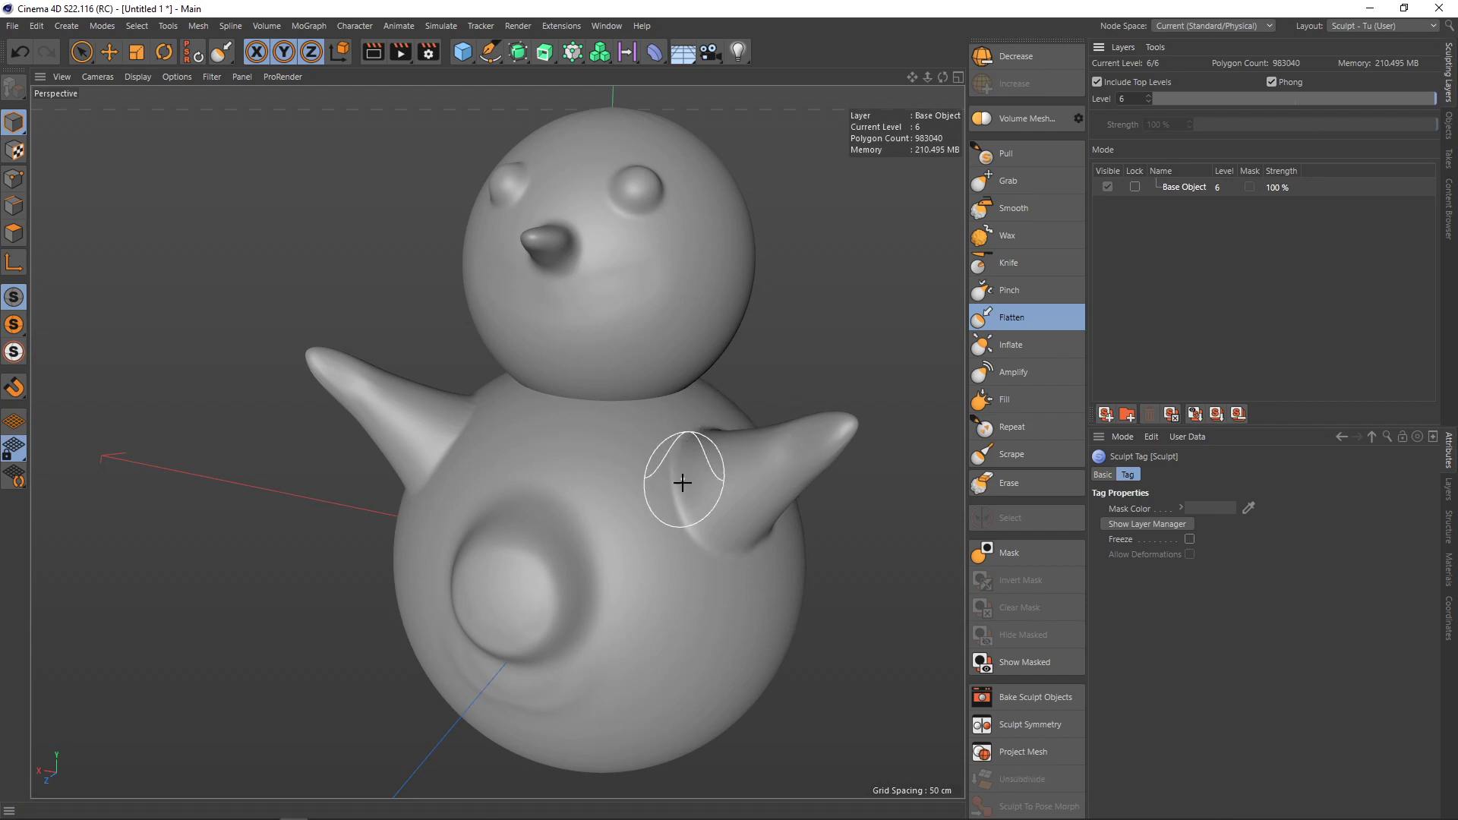
{"action": "mouse_move", "coordinate": [683, 482]}
{"action": "left_mouse_down", "text": "alt"}
{"action": "mouse_move", "coordinate": [650, 443]}
{"action": "mouse_move", "coordinate": [771, 479]}
{"action": "mouse_move", "coordinate": [615, 475]}
{"action": "mouse_move", "coordinate": [668, 505]}
{"action": "mouse_move", "coordinate": [688, 456]}
{"action": "mouse_move", "coordinate": [811, 410]}
{"action": "left_mouse_up", "text": "alt"}
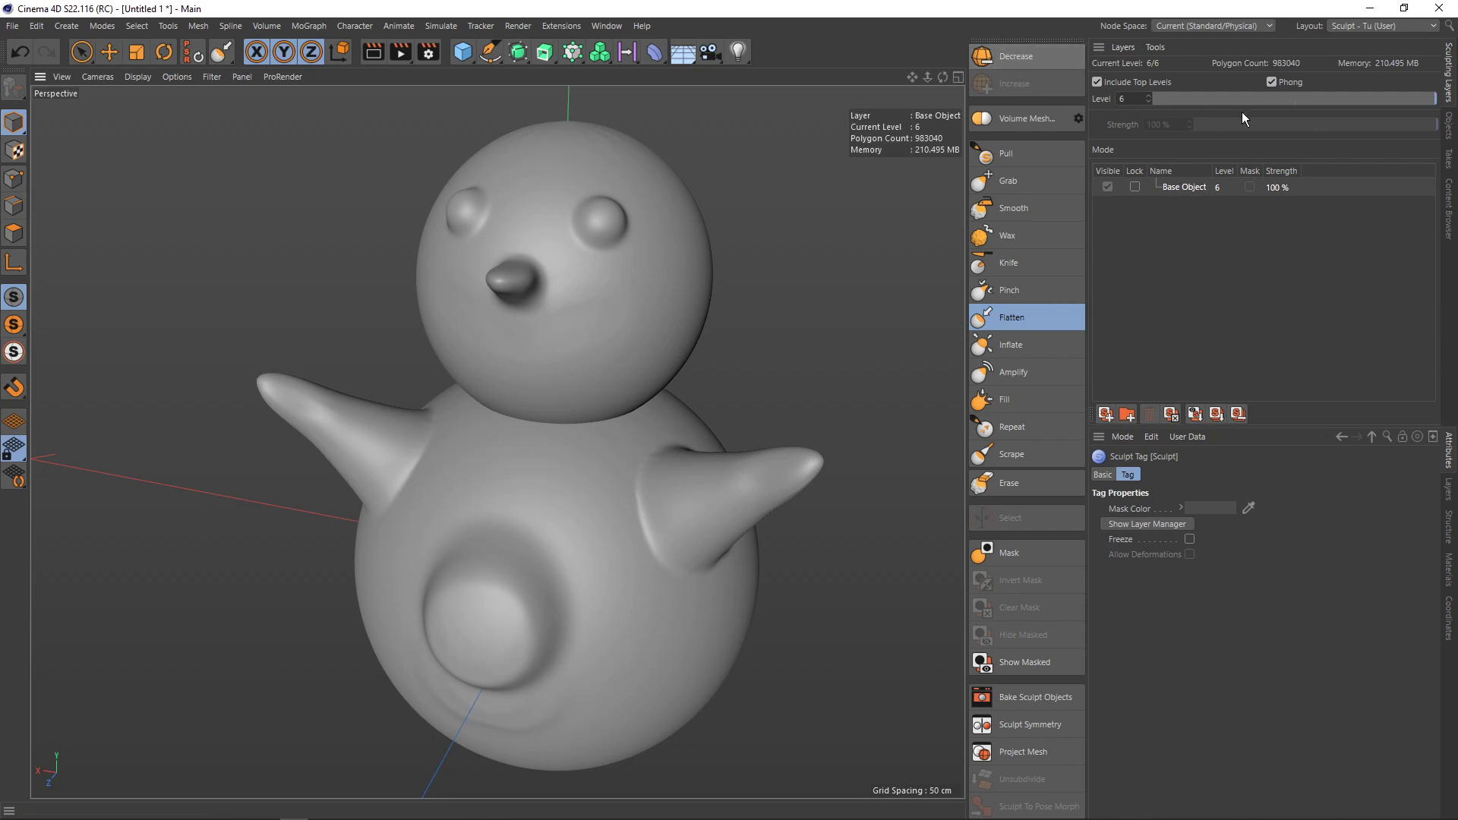
- Drop the subdivision level from 6 to 2 and turn the figure toward the camera
{"action": "left_click", "coordinate": [1255, 98]}
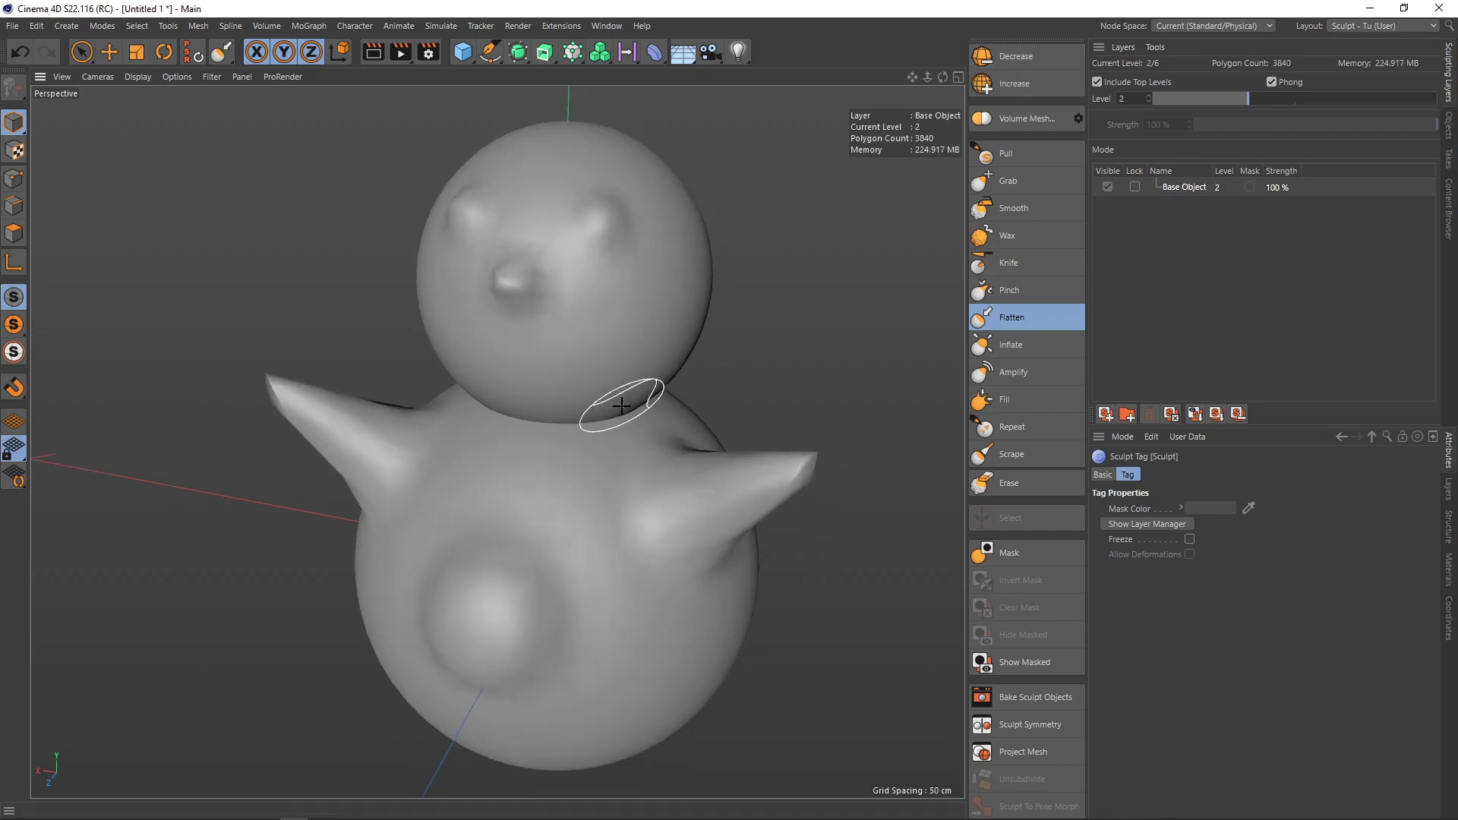
{"action": "scroll", "coordinate": [616, 409], "scroll_direction": "up", "scroll_amount": 1}
{"action": "scroll", "coordinate": [616, 408], "scroll_direction": "down", "scroll_amount": 1}
{"action": "mouse_move", "coordinate": [612, 446]}
{"action": "left_mouse_down", "text": "alt"}
{"action": "mouse_move", "coordinate": [667, 472]}
{"action": "mouse_move", "coordinate": [903, 323]}
{"action": "left_mouse_up", "text": "alt"}
- Test-pull a tail out of the lower body with the Grab brush, then undo it
{"action": "left_click", "coordinate": [1008, 181]}
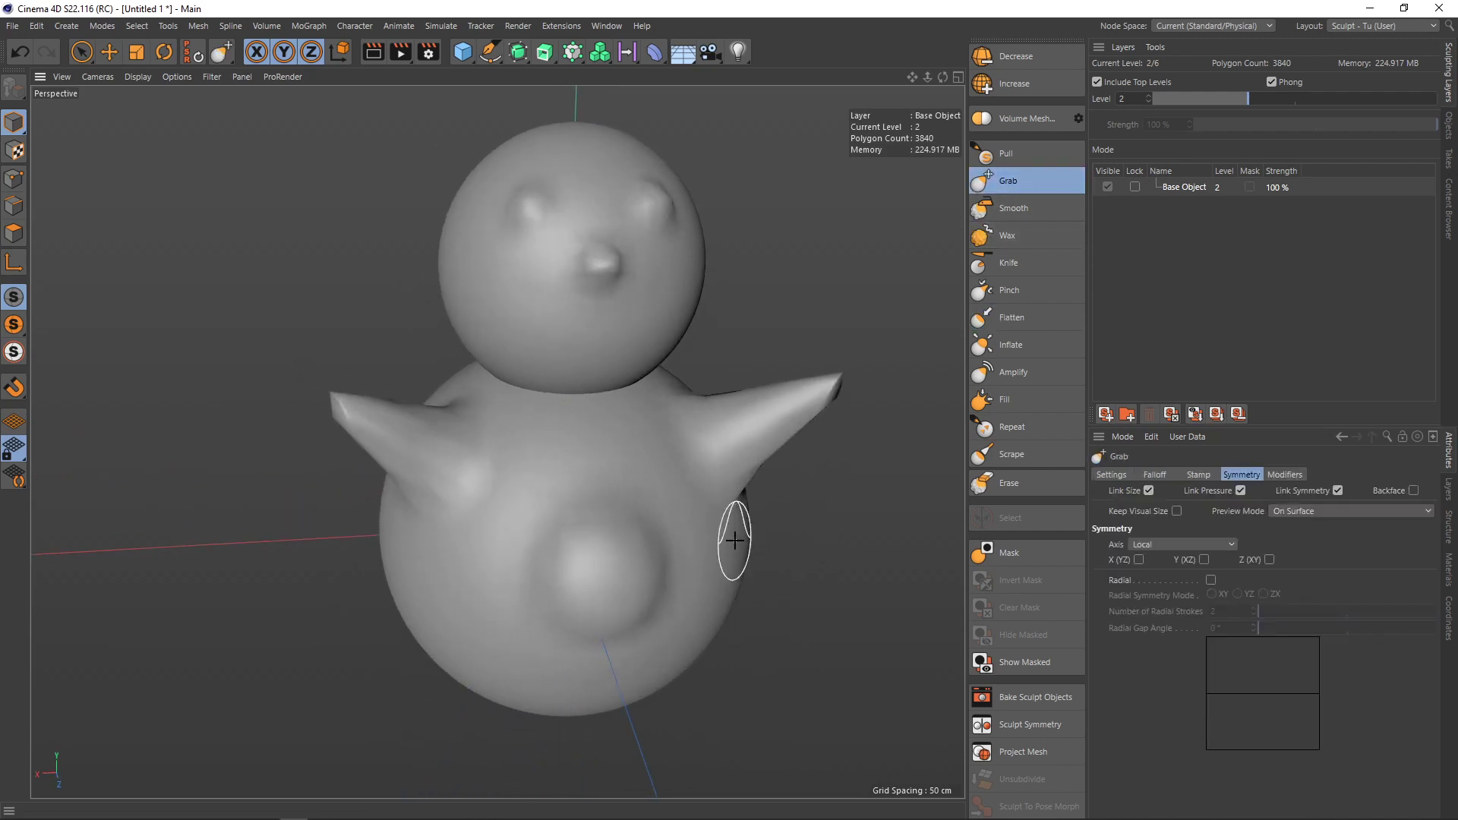
{"action": "mouse_move", "coordinate": [775, 541]}
{"action": "left_mouse_down", "text": "alt"}
{"action": "mouse_move", "coordinate": [663, 538]}
{"action": "mouse_move", "coordinate": [534, 472]}
{"action": "mouse_move", "coordinate": [381, 465]}
{"action": "left_mouse_up", "text": "alt"}
{"action": "mouse_move", "coordinate": [735, 618]}
{"action": "left_mouse_down"}
{"action": "mouse_move", "coordinate": [813, 585]}
{"action": "mouse_move", "coordinate": [877, 598]}
{"action": "mouse_move", "coordinate": [762, 519]}
{"action": "mouse_move", "coordinate": [732, 537]}
{"action": "left_mouse_up"}
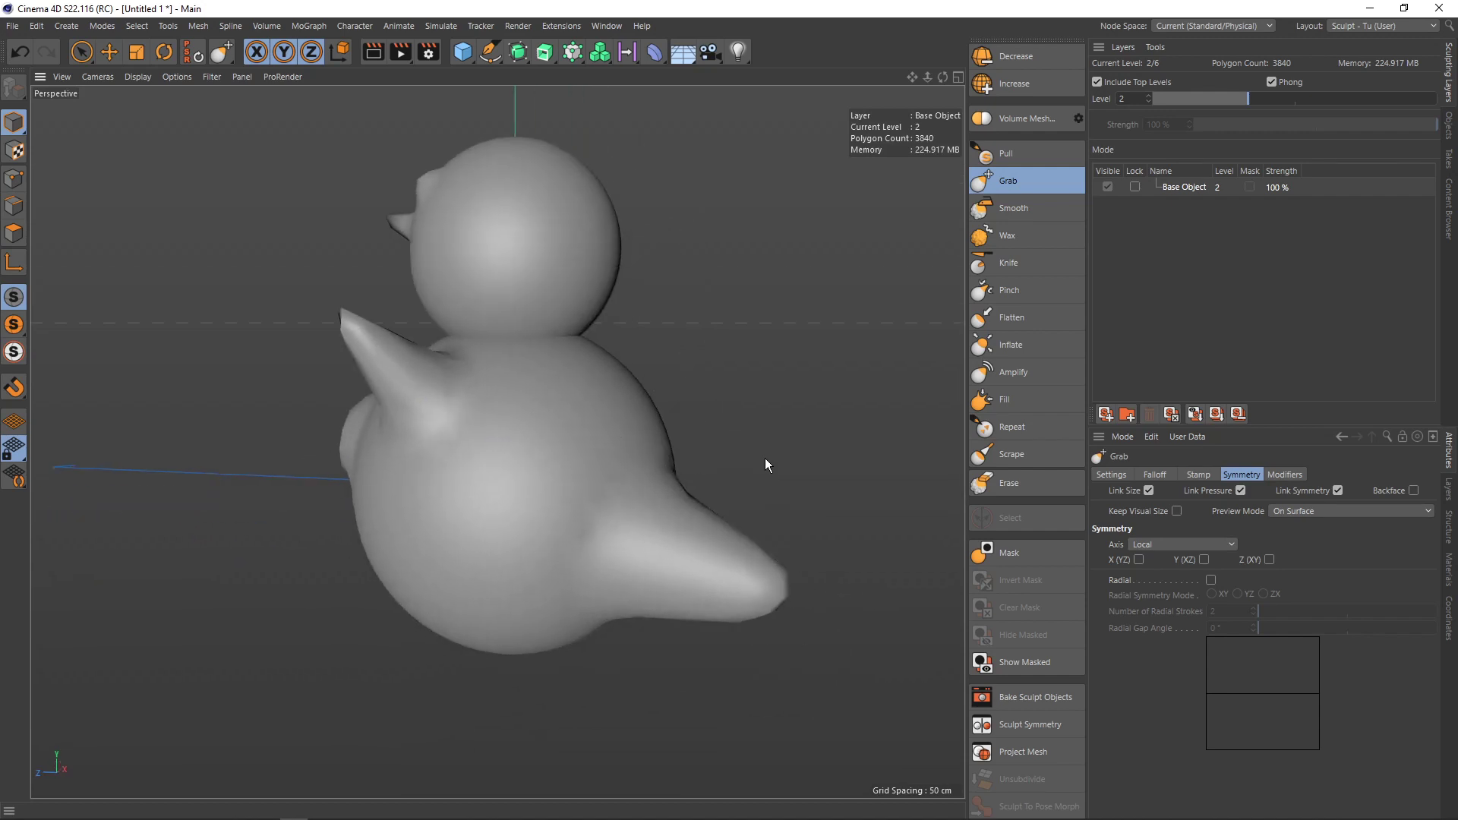
{"action": "key", "text": "ctrl+z"}
{"action": "key", "text": "ctrl+z"}
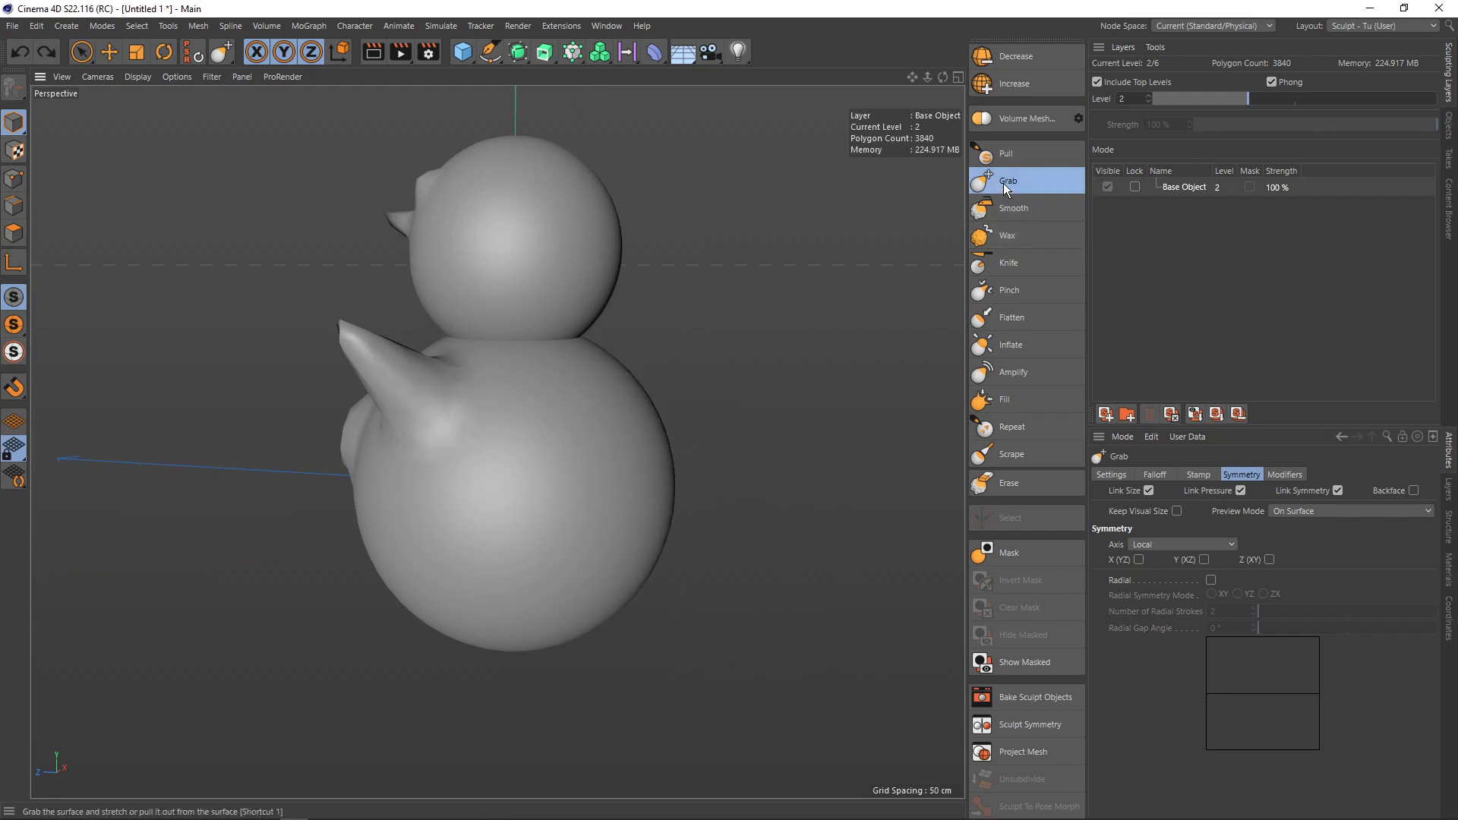
- Set the Grab brush Direction to Mouse, pull a trial tail, and undo it
{"action": "left_click", "coordinate": [1112, 481]}
{"action": "left_click", "coordinate": [1199, 588]}
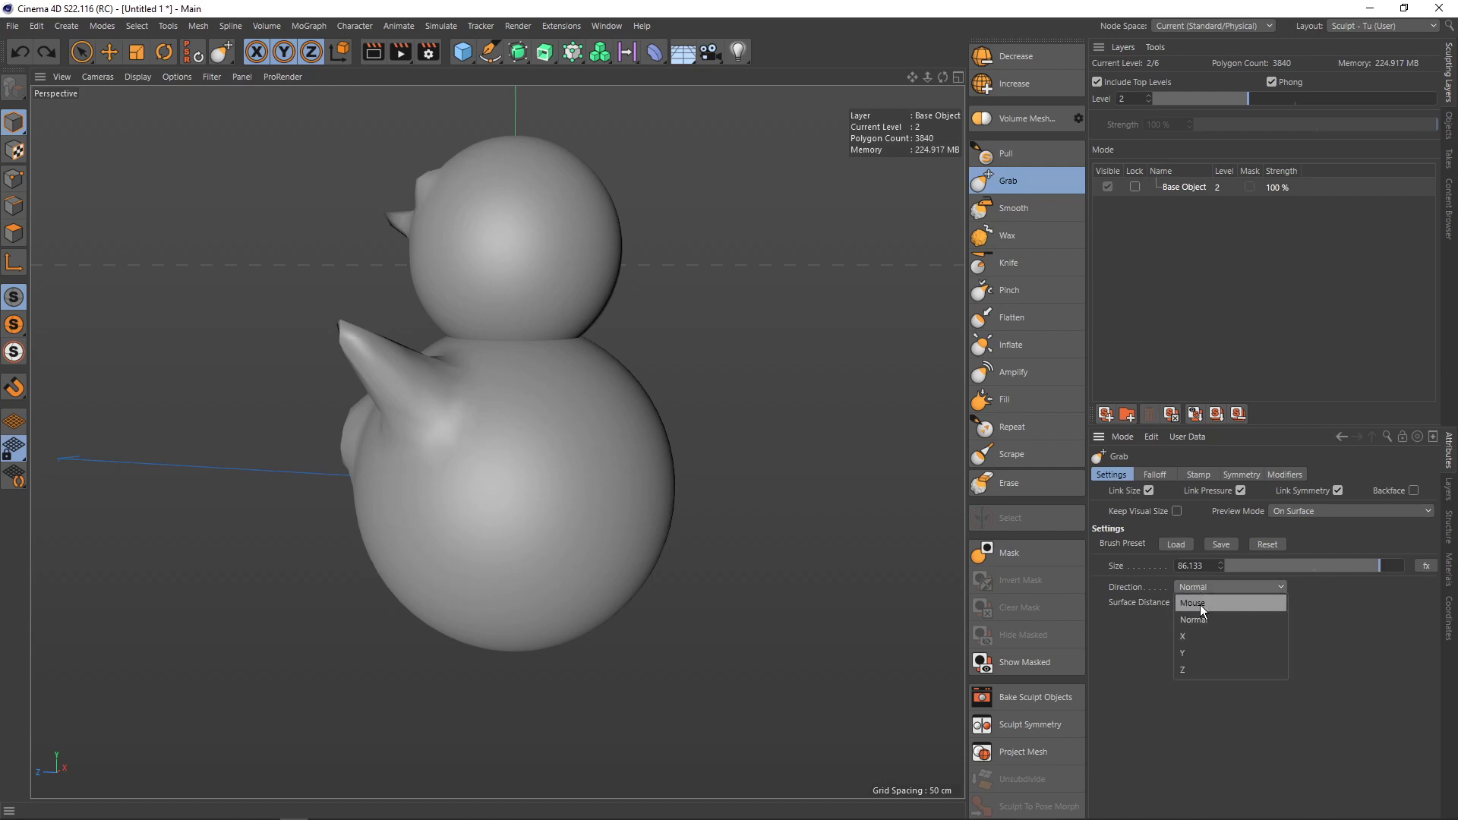
{"action": "left_click", "coordinate": [1200, 604]}
{"action": "mouse_move", "coordinate": [642, 581]}
{"action": "left_mouse_down"}
{"action": "mouse_move", "coordinate": [691, 559]}
{"action": "mouse_move", "coordinate": [788, 559]}
{"action": "mouse_move", "coordinate": [650, 566]}
{"action": "mouse_move", "coordinate": [793, 578]}
{"action": "left_mouse_up"}
{"action": "key", "text": "ctrl+z"}
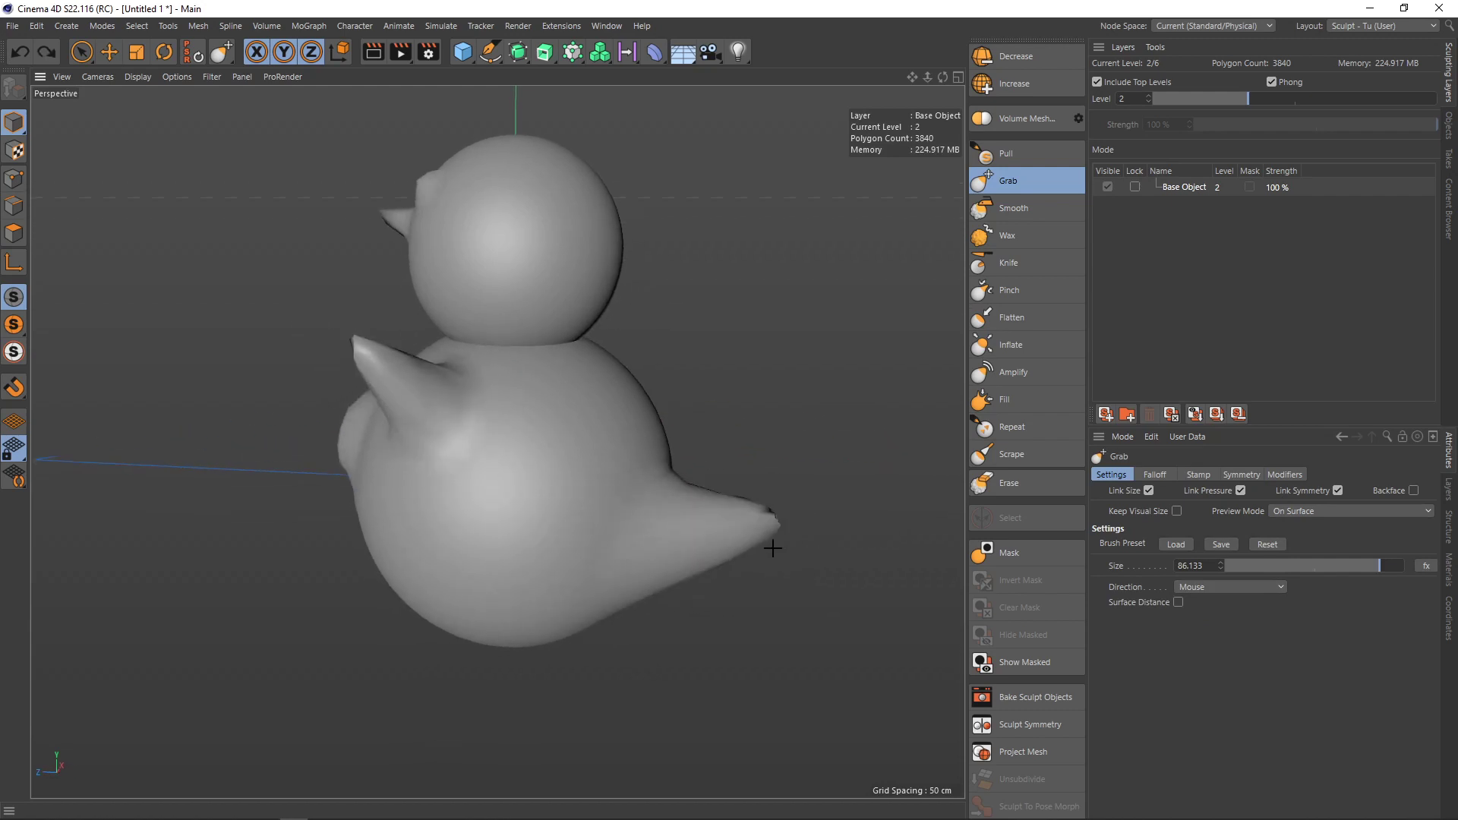
{"action": "key", "text": "ctrl+z"}
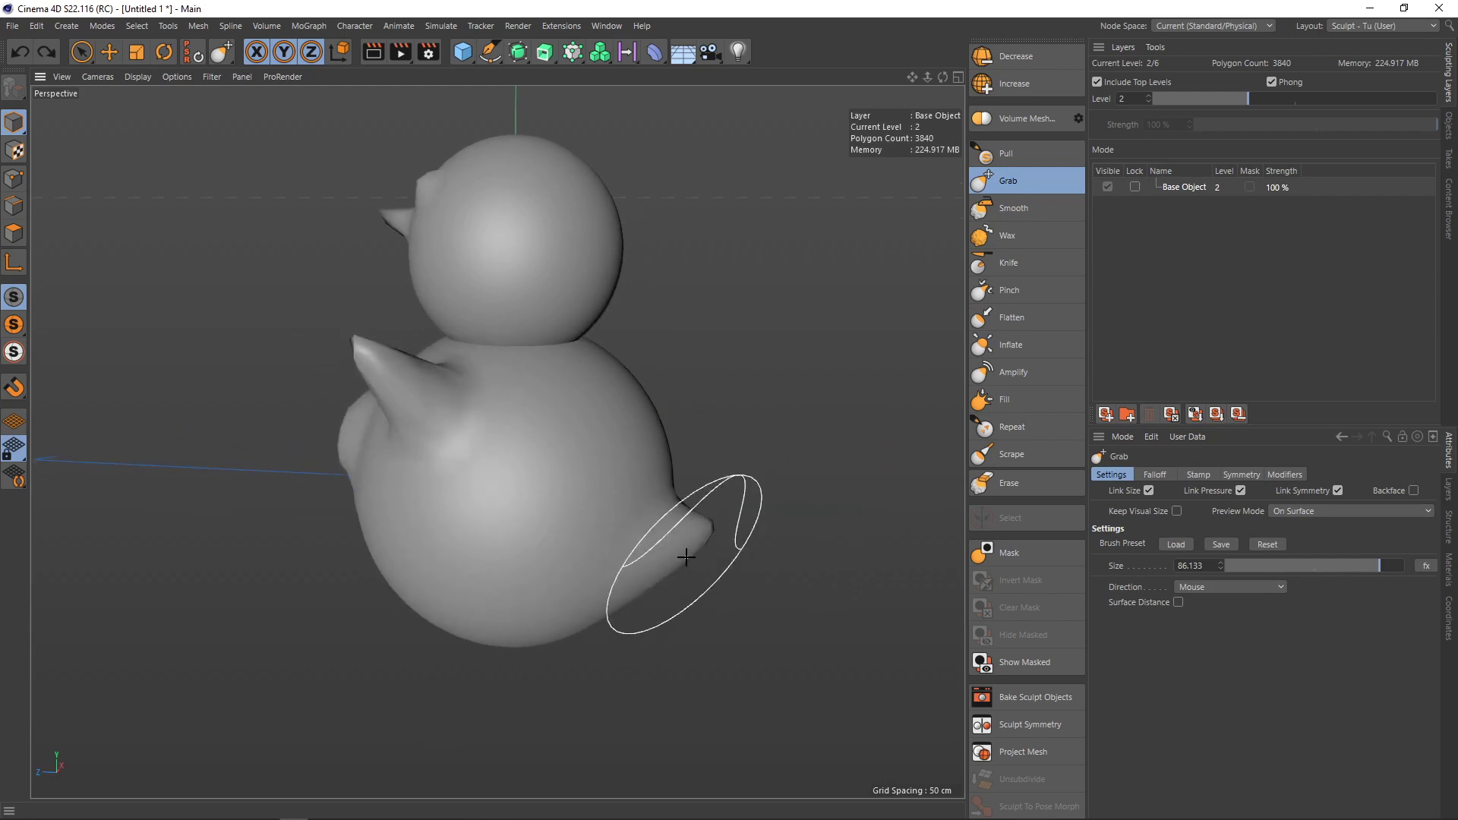
{"action": "mouse_move", "coordinate": [722, 554]}
{"action": "left_mouse_down", "text": "alt"}
{"action": "mouse_move", "coordinate": [738, 535]}
{"action": "mouse_move", "coordinate": [595, 589]}
{"action": "mouse_move", "coordinate": [697, 563]}
{"action": "mouse_move", "coordinate": [718, 537]}
{"action": "left_mouse_up", "text": "alt"}
- With Direction back on Mouse, pull a pointed tail out toward the upper right
{"action": "left_click", "coordinate": [1201, 589]}
{"action": "left_click", "coordinate": [1223, 594]}
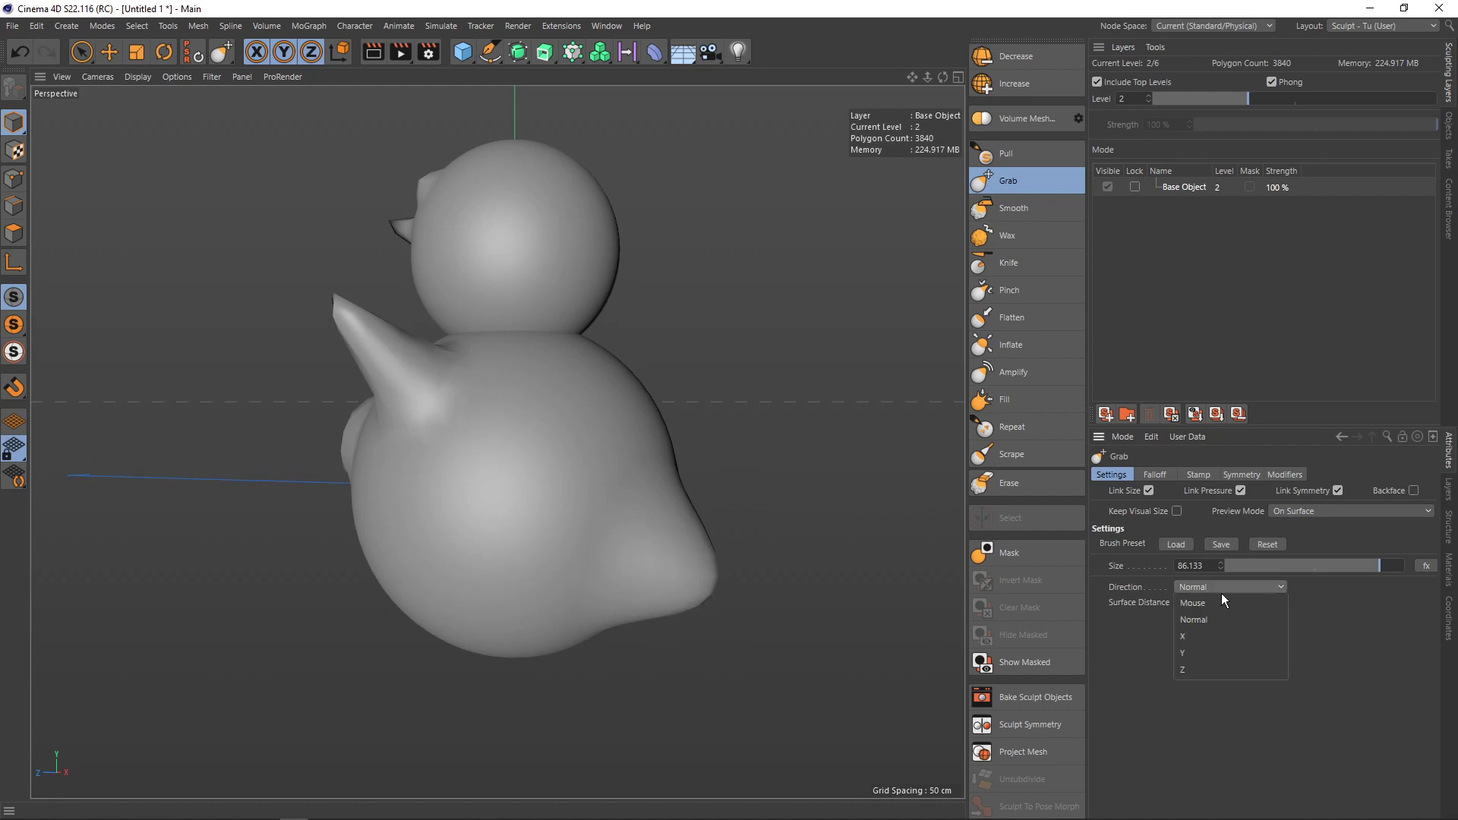
{"action": "left_click_drag", "start_coordinate": [722, 573], "coordinate": [777, 536]}
{"action": "mouse_move", "coordinate": [672, 625]}
{"action": "left_mouse_down", "text": "alt"}
{"action": "mouse_move", "coordinate": [653, 586]}
{"action": "mouse_move", "coordinate": [683, 634]}
{"action": "left_mouse_up", "text": "alt"}
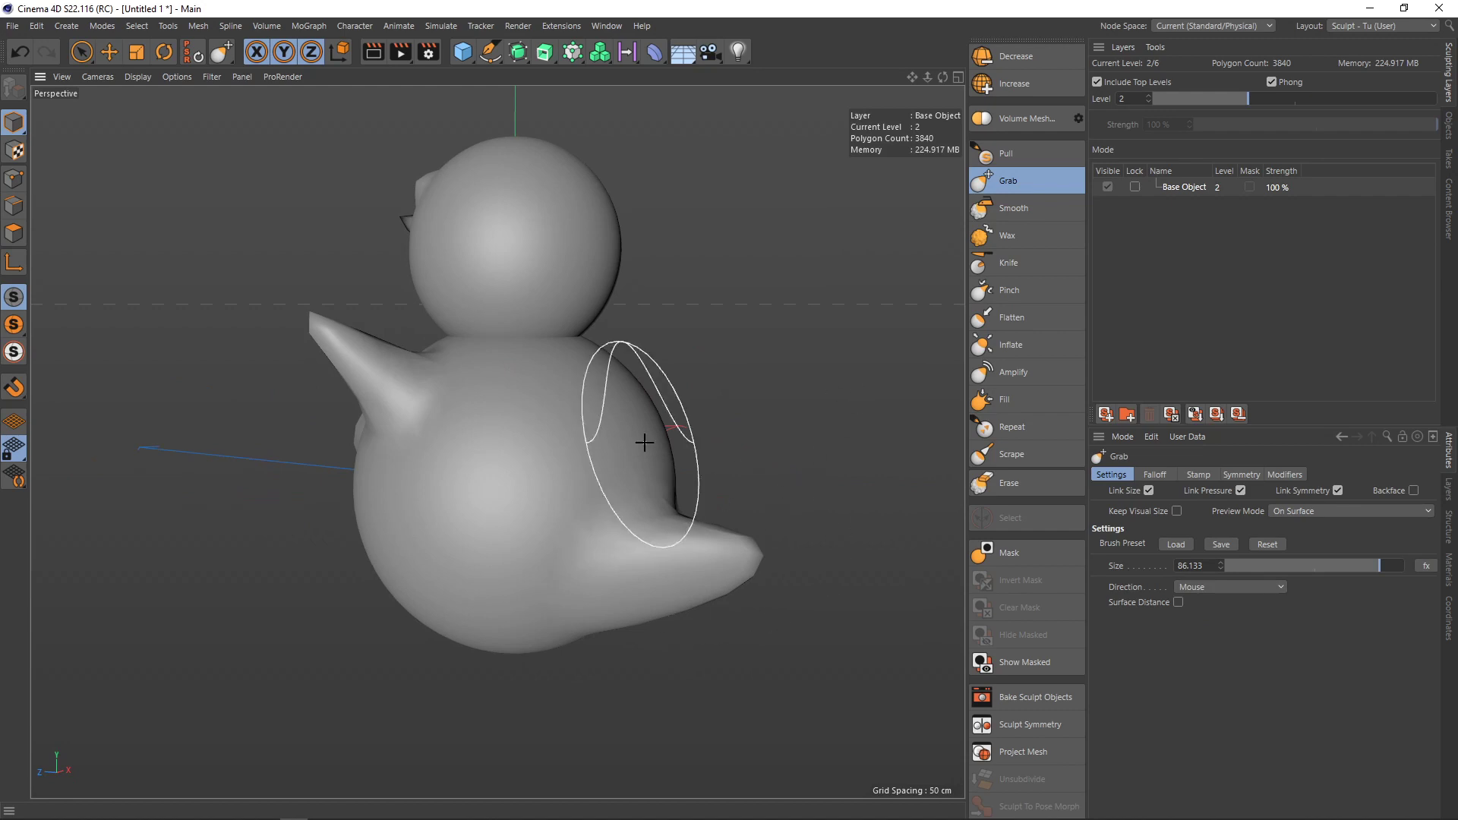
- Raise the subdivision level to 4 and orbit to a new angle
{"action": "scroll", "coordinate": [531, 479], "scroll_direction": "up", "scroll_amount": 2}
{"action": "scroll", "coordinate": [530, 478], "scroll_direction": "up", "scroll_amount": 2}
{"action": "left_click", "coordinate": [1282, 99]}
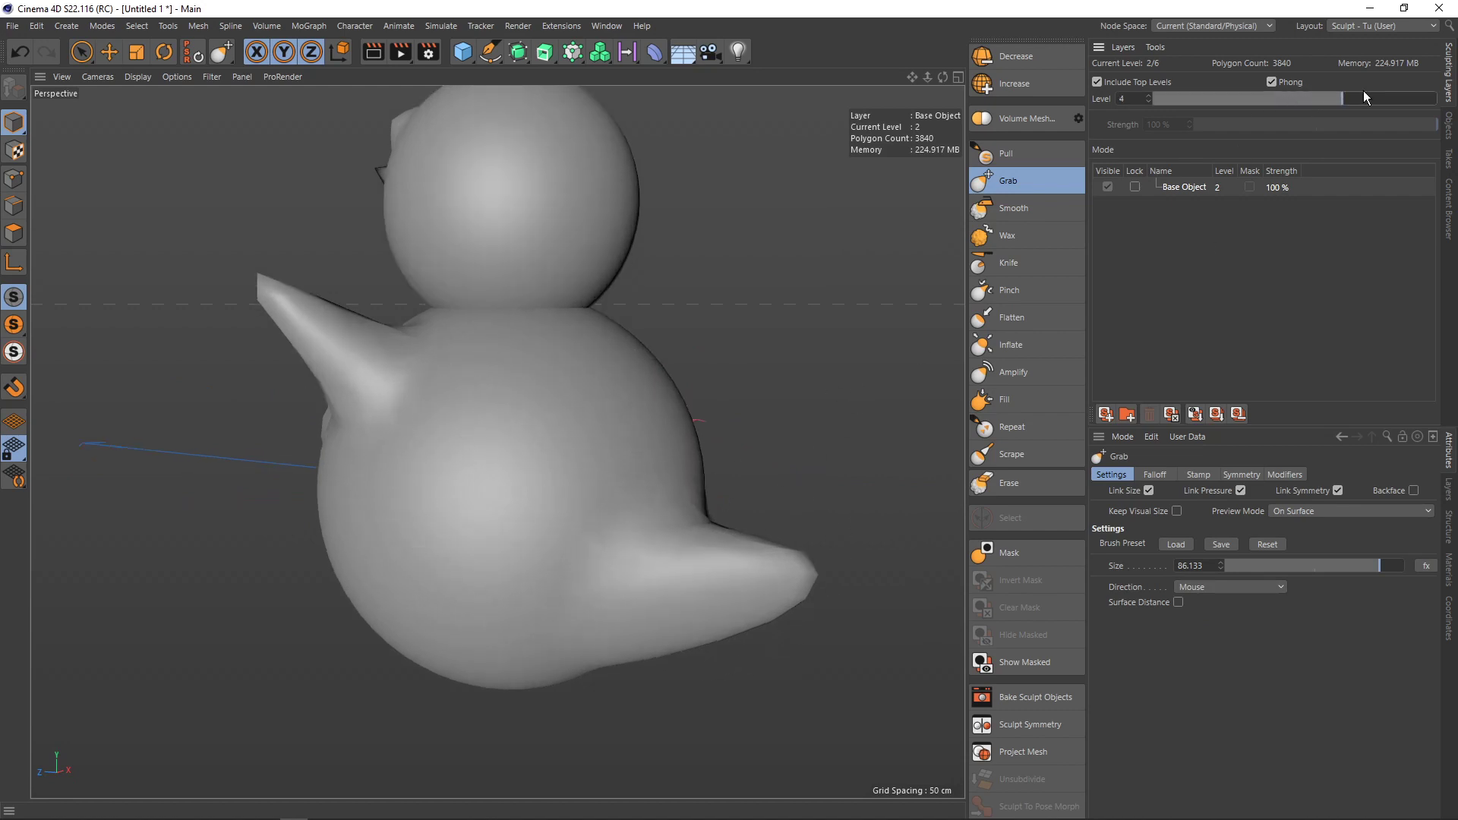
{"action": "left_click_drag", "start_coordinate": [654, 521], "coordinate": [532, 538], "text": "alt"}
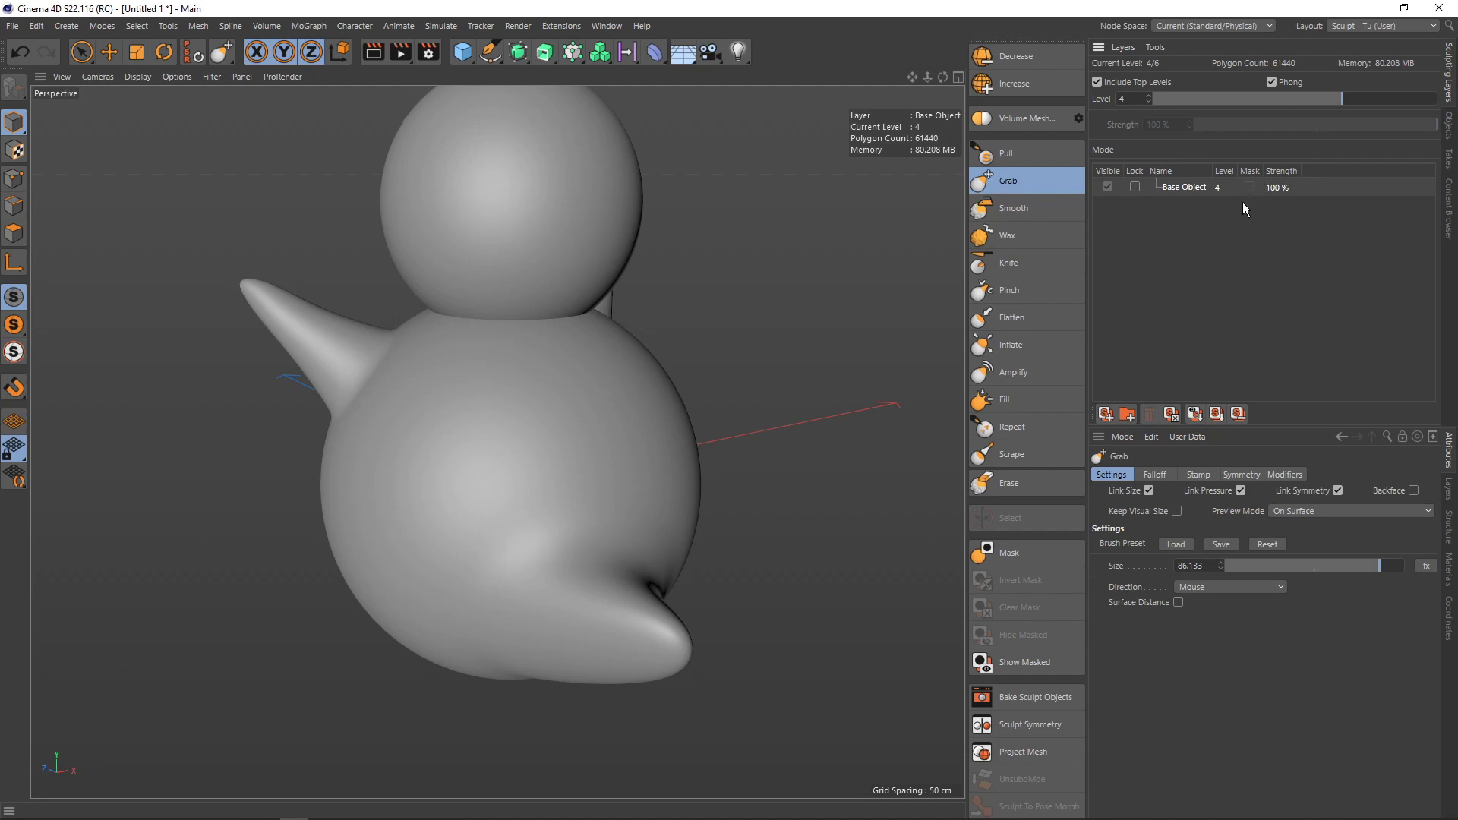
{"action": "left_click", "coordinate": [1009, 552]}
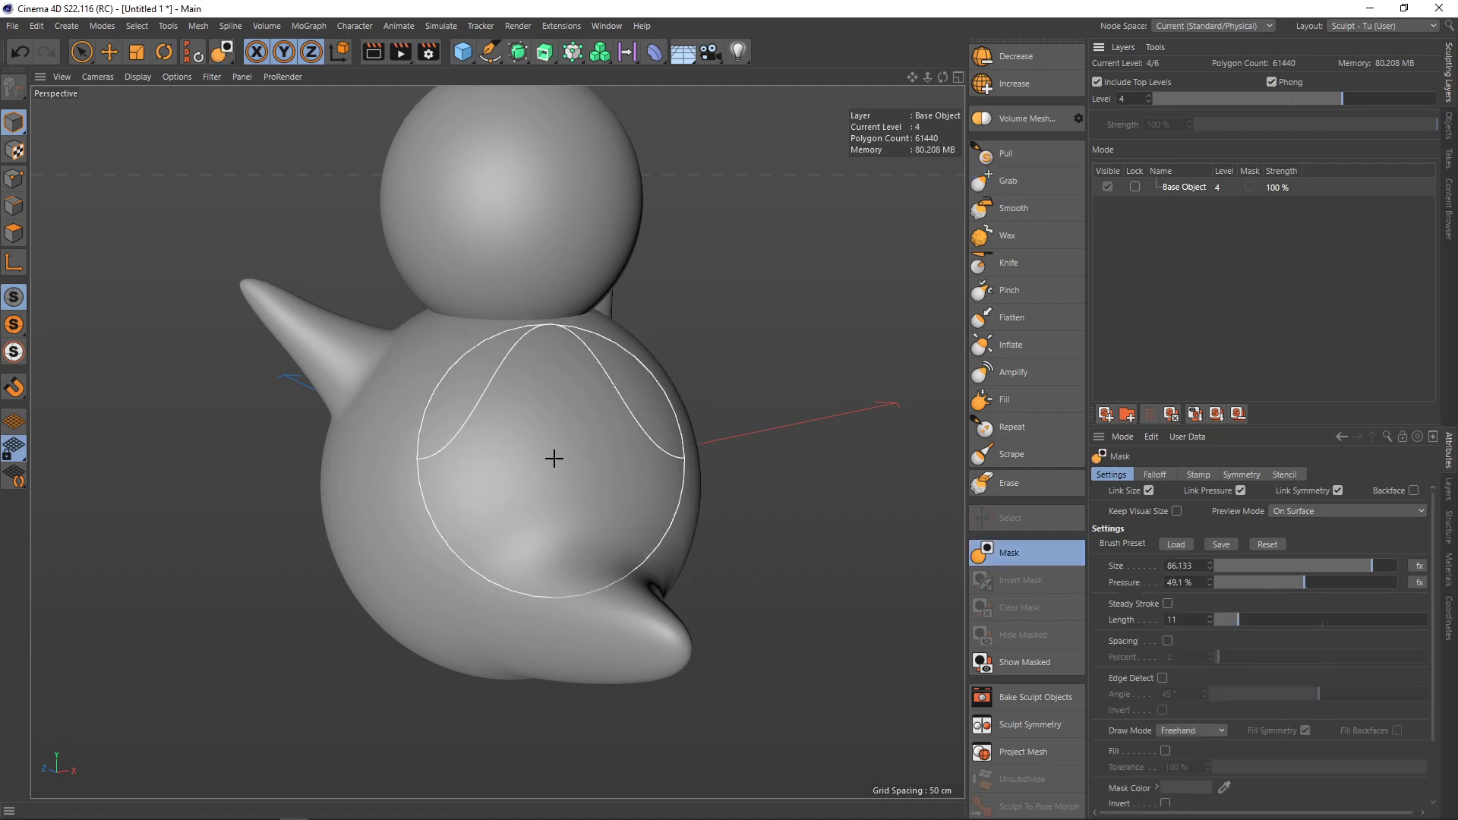
- Paint a small mask spot on the body, toggle the Mask checkbox, and add Layer 1
{"action": "middle_click_drag", "start_coordinate": [556, 458], "coordinate": [508, 469]}
{"action": "left_click_drag", "start_coordinate": [547, 444], "coordinate": [557, 437]}
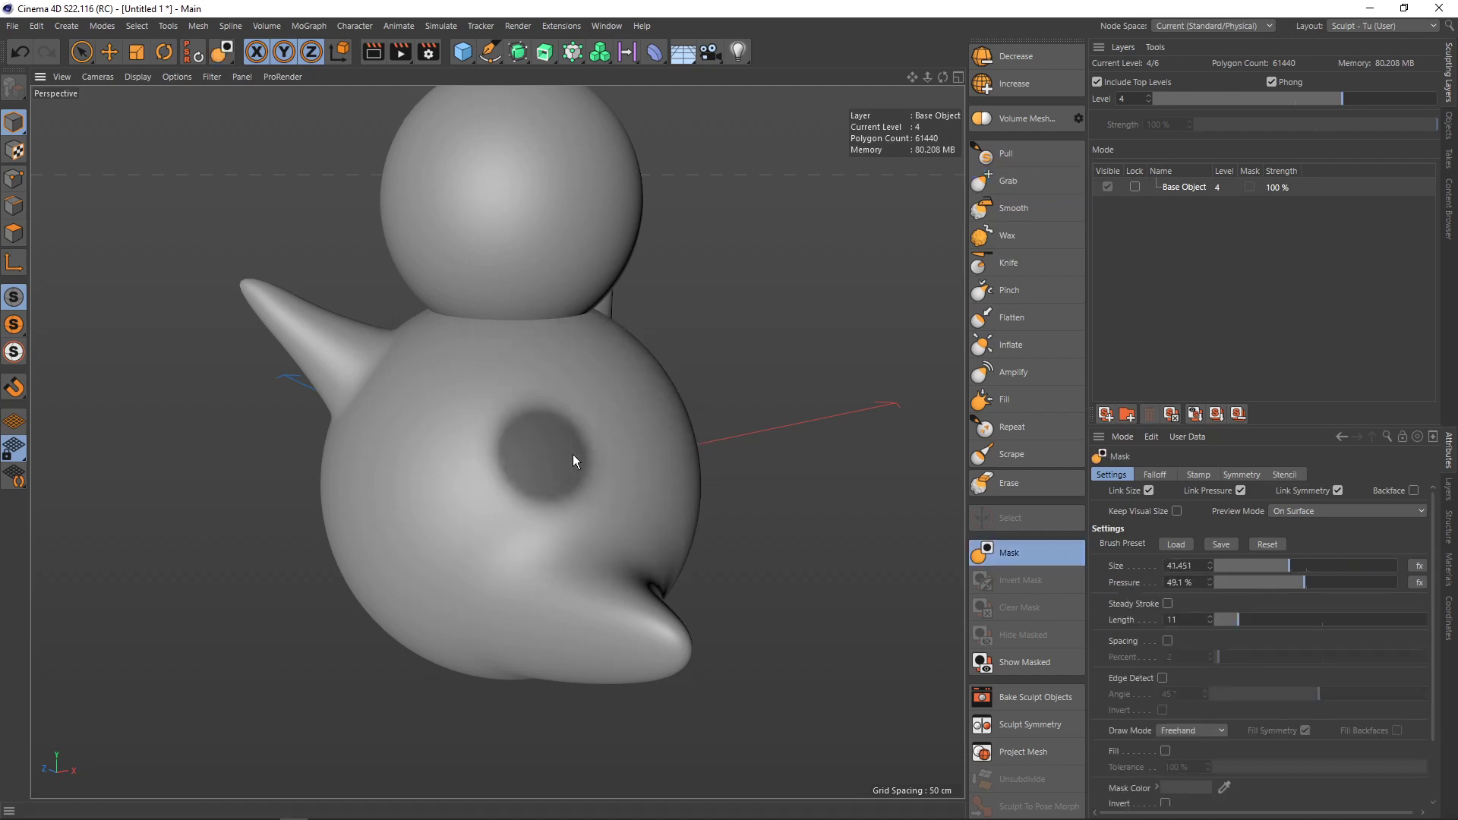
{"action": "left_click", "coordinate": [1249, 186]}
{"action": "left_click", "coordinate": [1250, 187]}
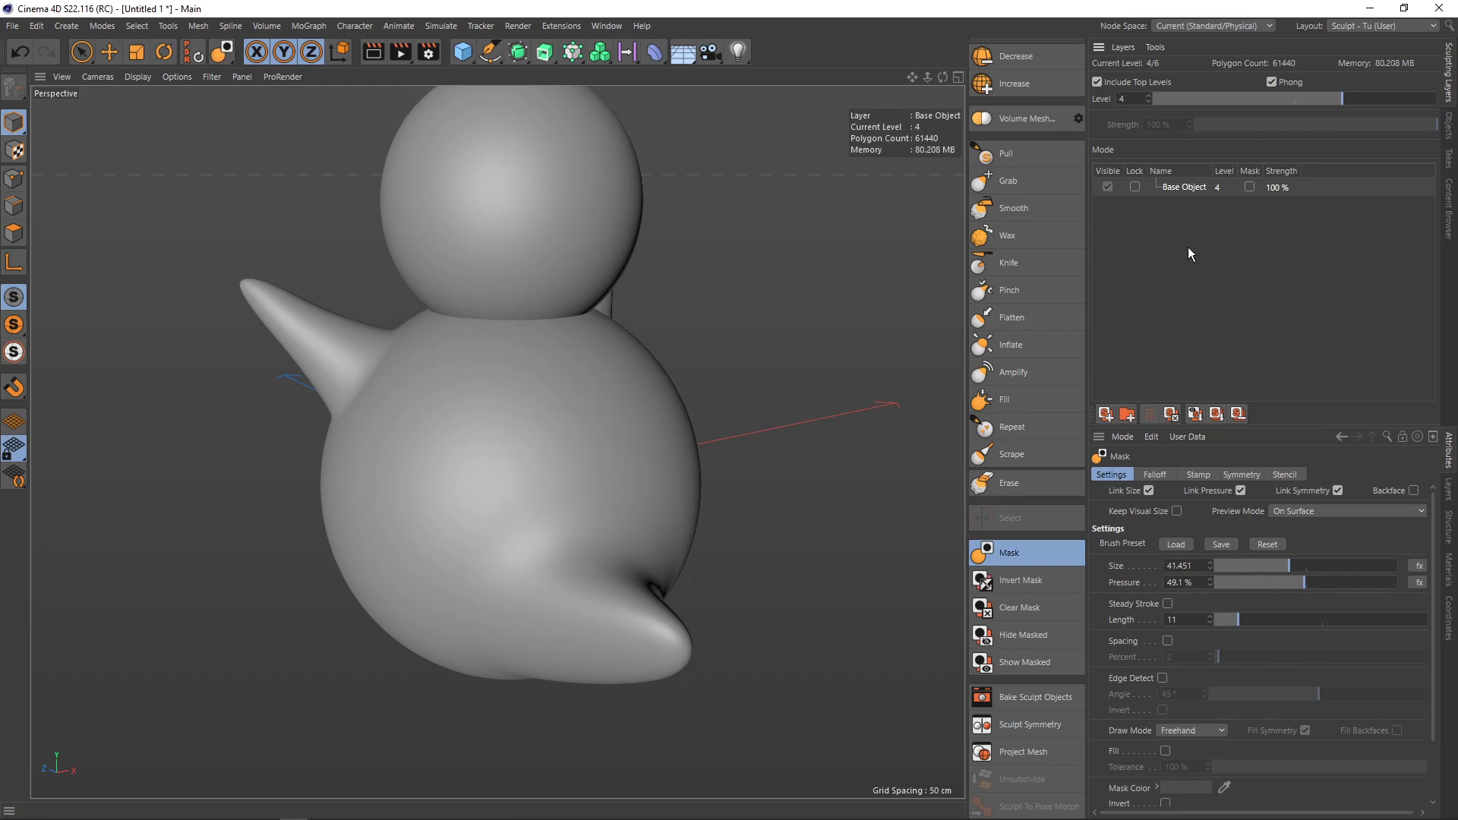
{"action": "left_click", "coordinate": [1106, 415]}
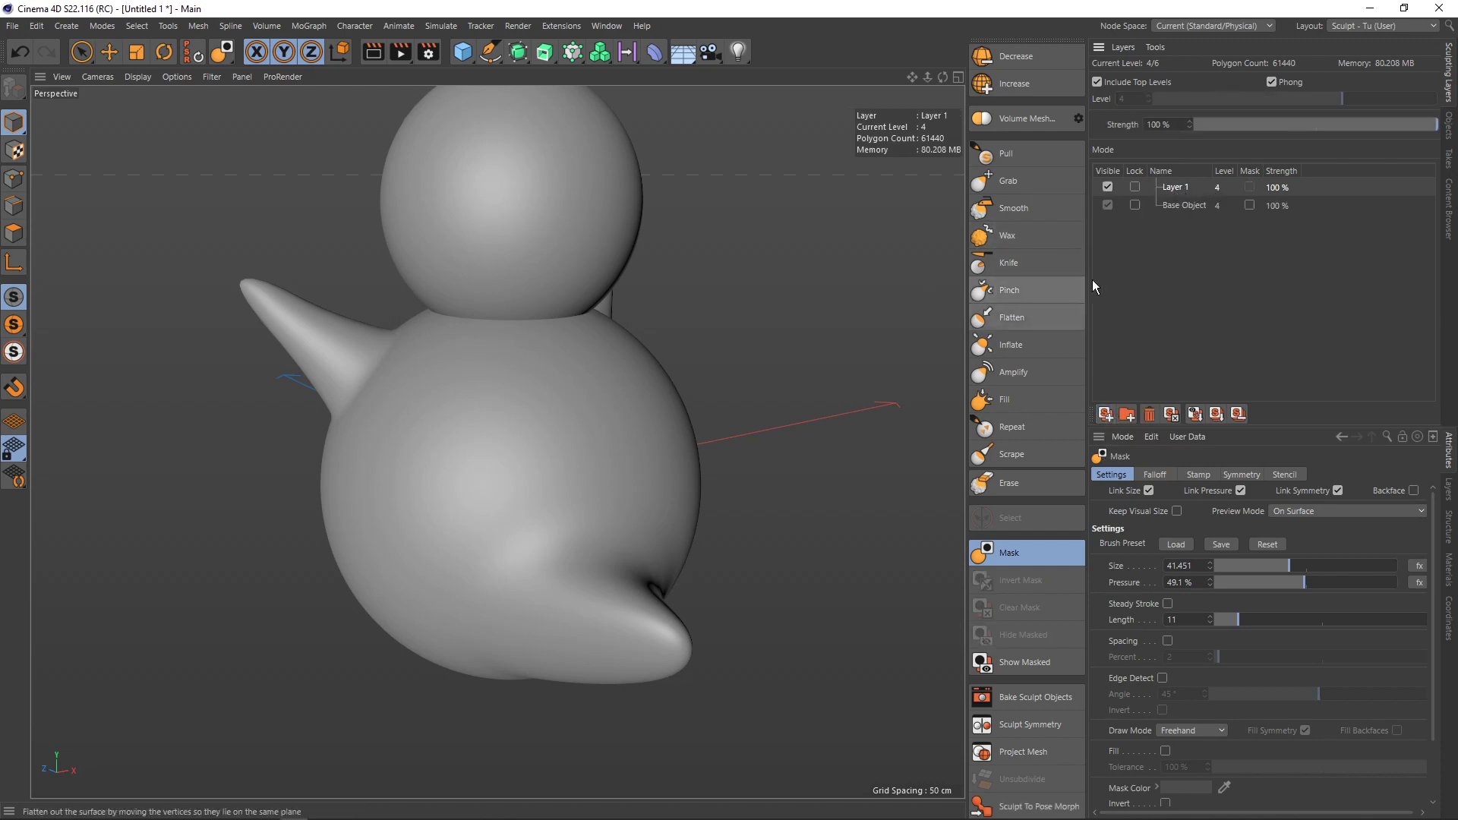
- Select Base Object, try levels 1 and 3, then undo back to level 4 without Layer 1
{"action": "left_click", "coordinate": [1184, 205]}
{"action": "left_click_drag", "start_coordinate": [674, 364], "coordinate": [723, 416], "text": "alt"}
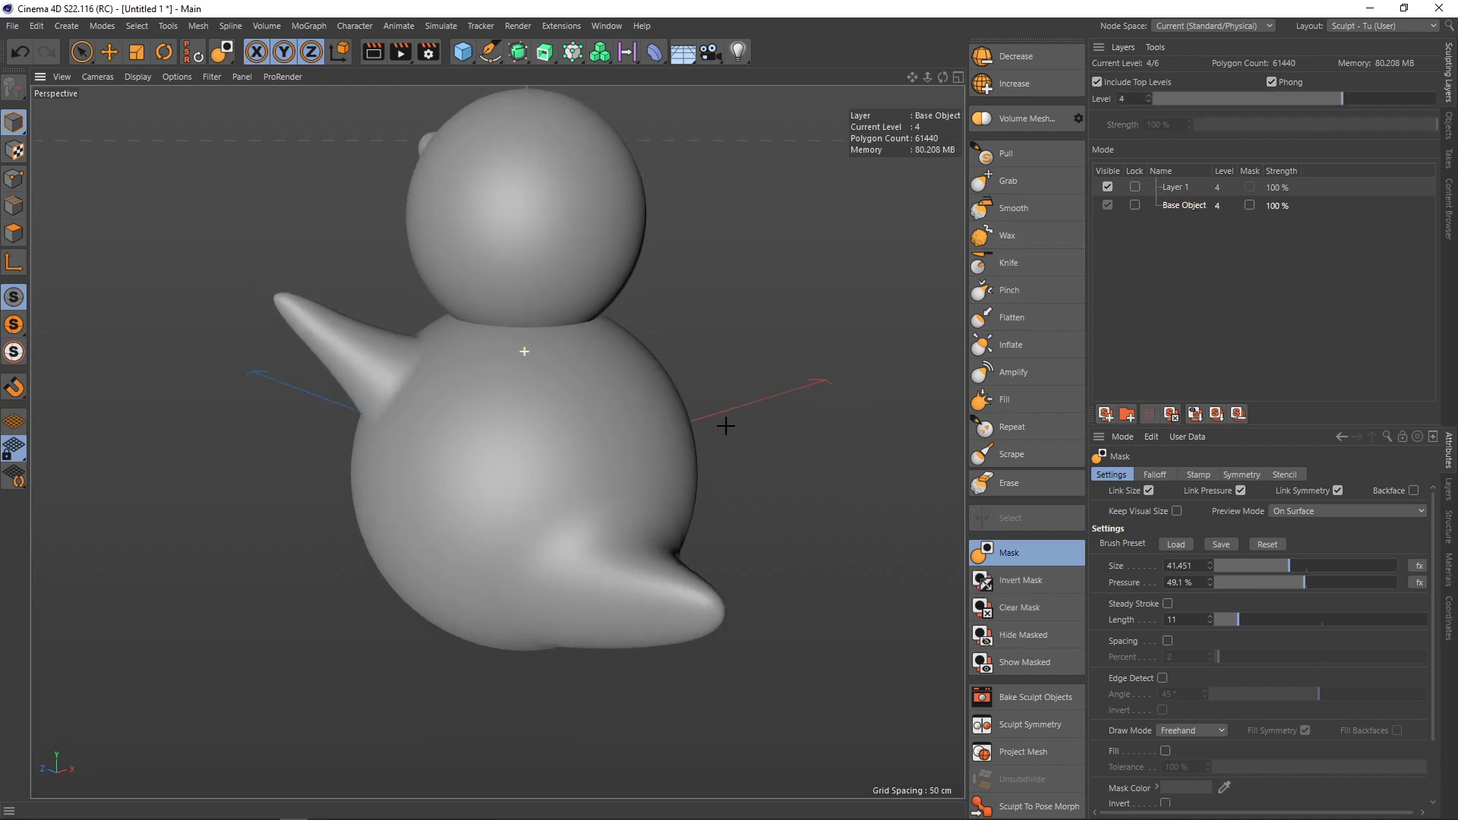
{"action": "left_click_drag", "start_coordinate": [1262, 100], "coordinate": [1205, 99]}
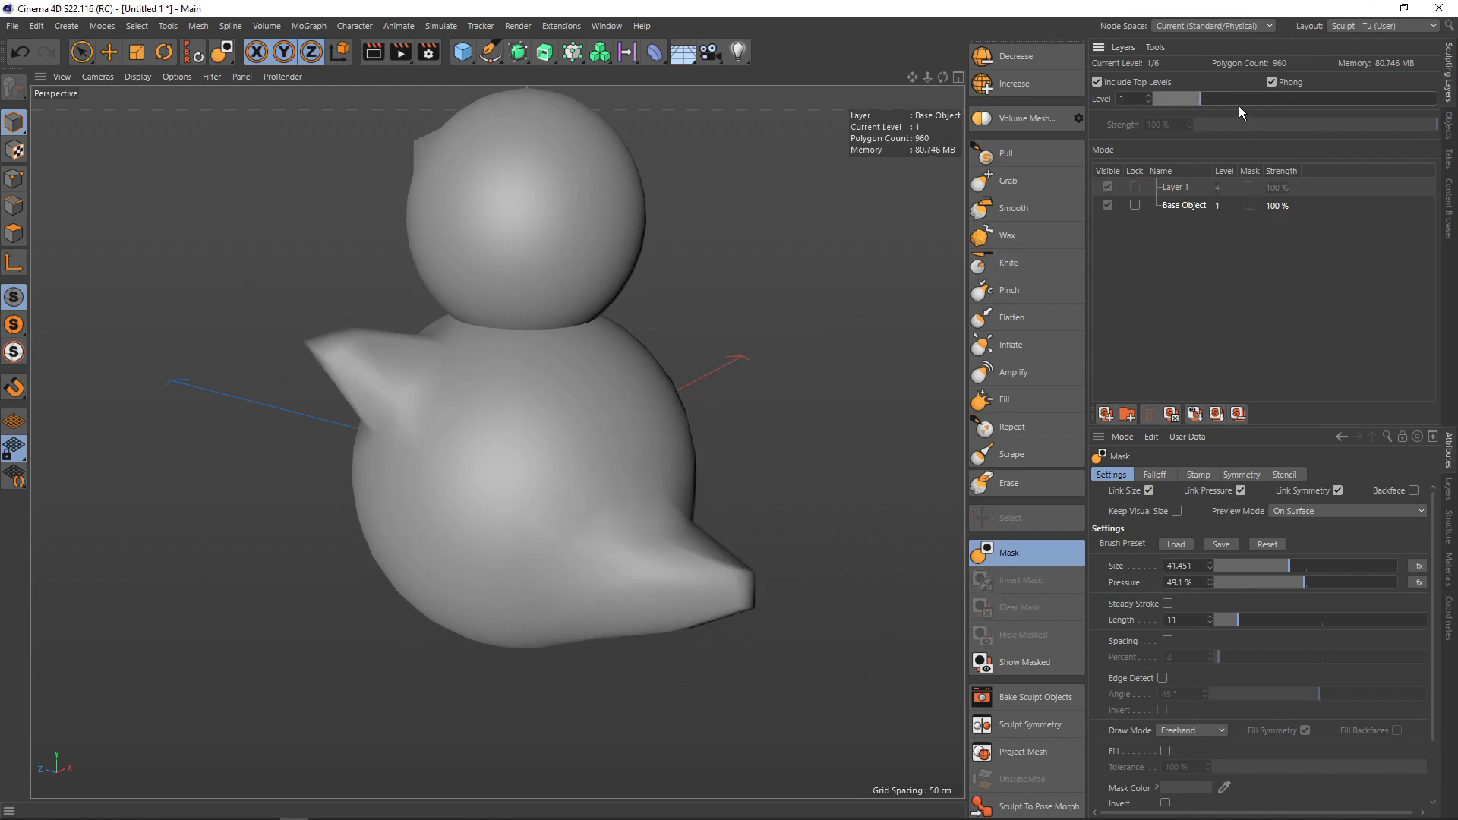
{"action": "left_click_drag", "start_coordinate": [1276, 96], "coordinate": [1277, 97]}
{"action": "mouse_move", "coordinate": [504, 407]}
{"action": "left_mouse_down", "text": "alt"}
{"action": "mouse_move", "coordinate": [612, 450]}
{"action": "mouse_move", "coordinate": [793, 455]}
{"action": "mouse_move", "coordinate": [735, 466]}
{"action": "mouse_move", "coordinate": [670, 426]}
{"action": "mouse_move", "coordinate": [661, 478]}
{"action": "left_mouse_up", "text": "alt"}
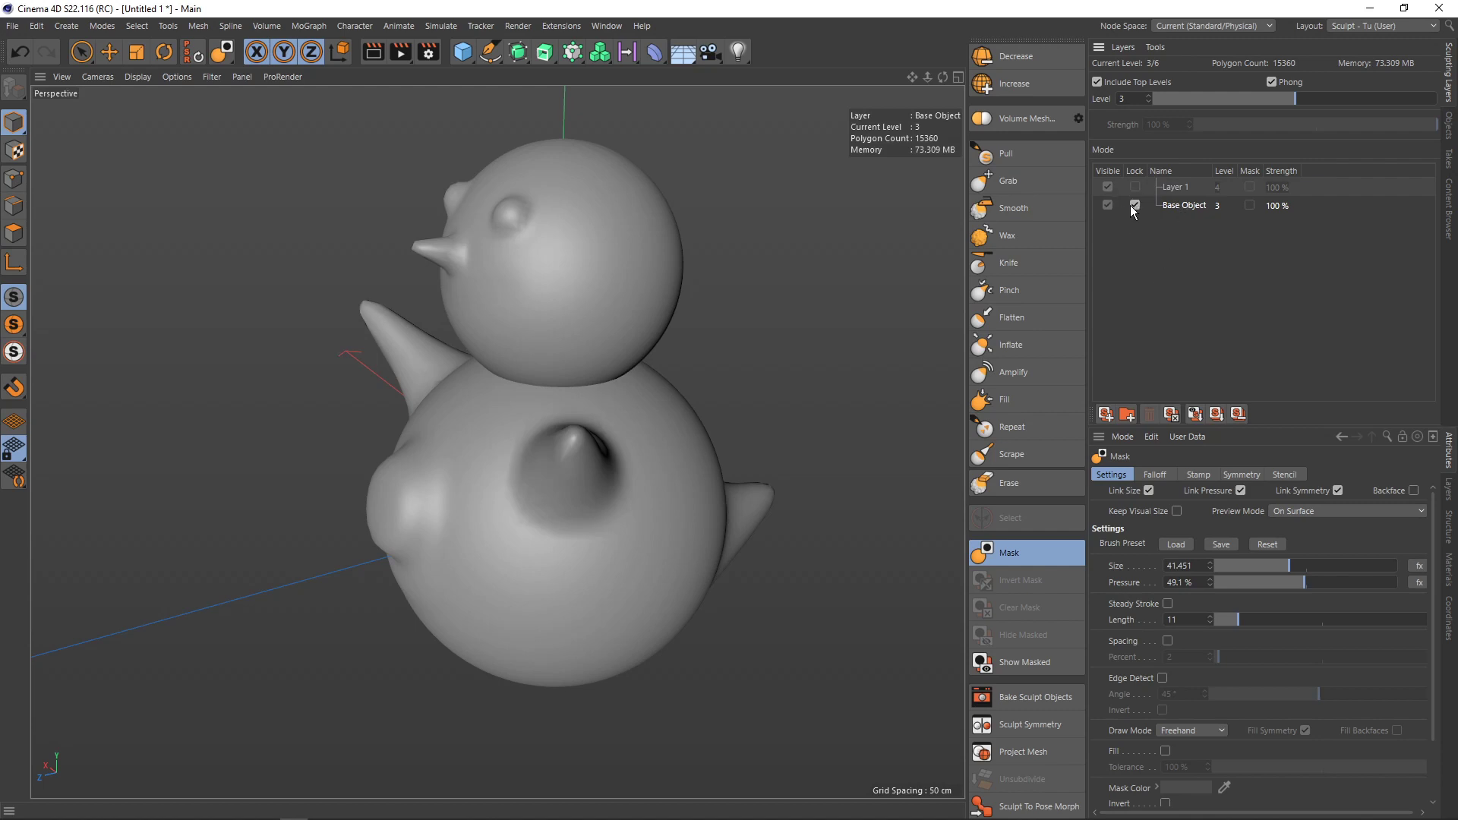
{"action": "key", "text": "ctrl+z"}
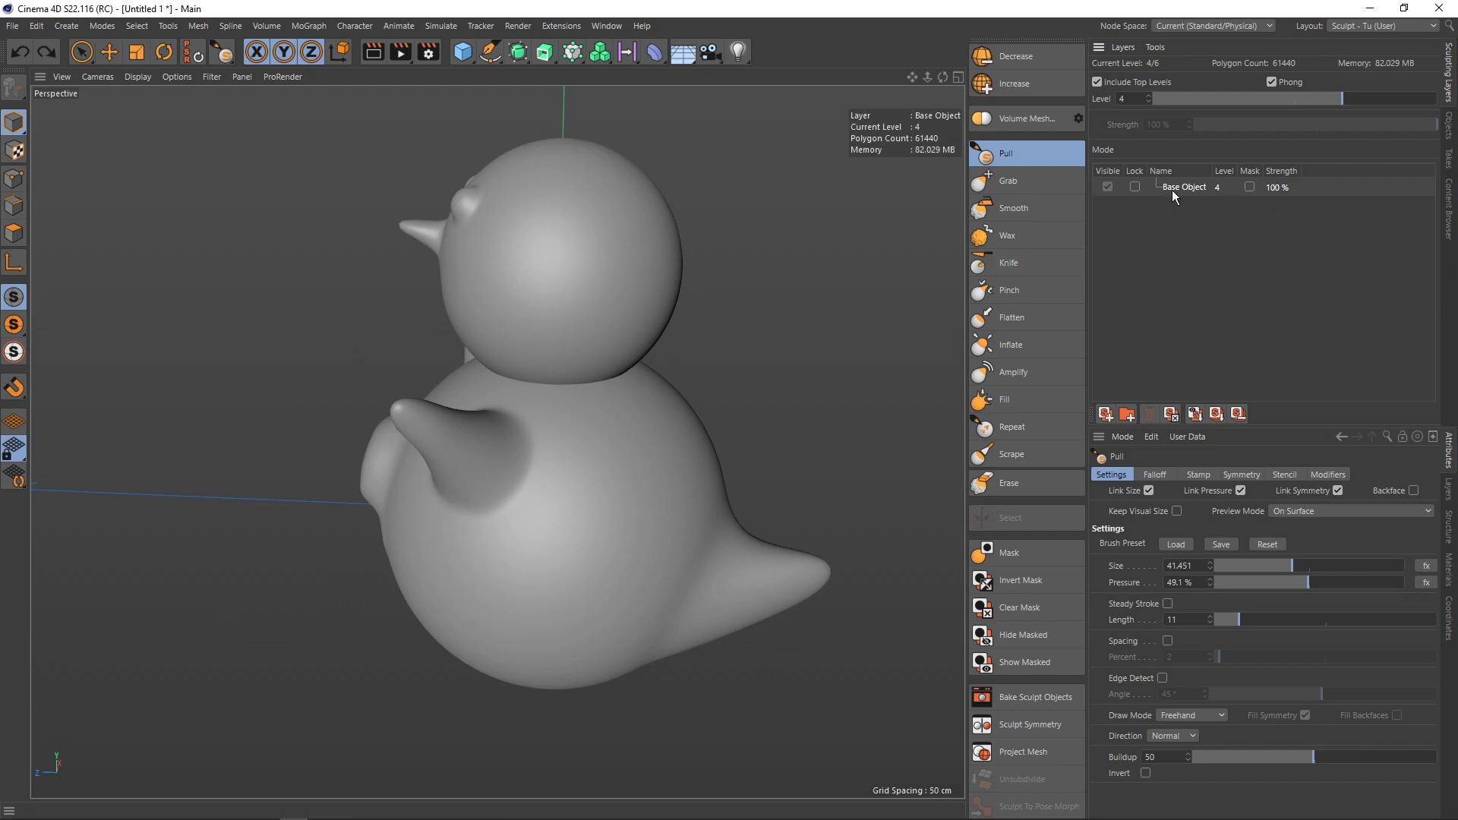
- Add Layer 6 and Layer 7 above Base Object and enlarge the chest spike
{"action": "left_click", "coordinate": [1106, 414]}
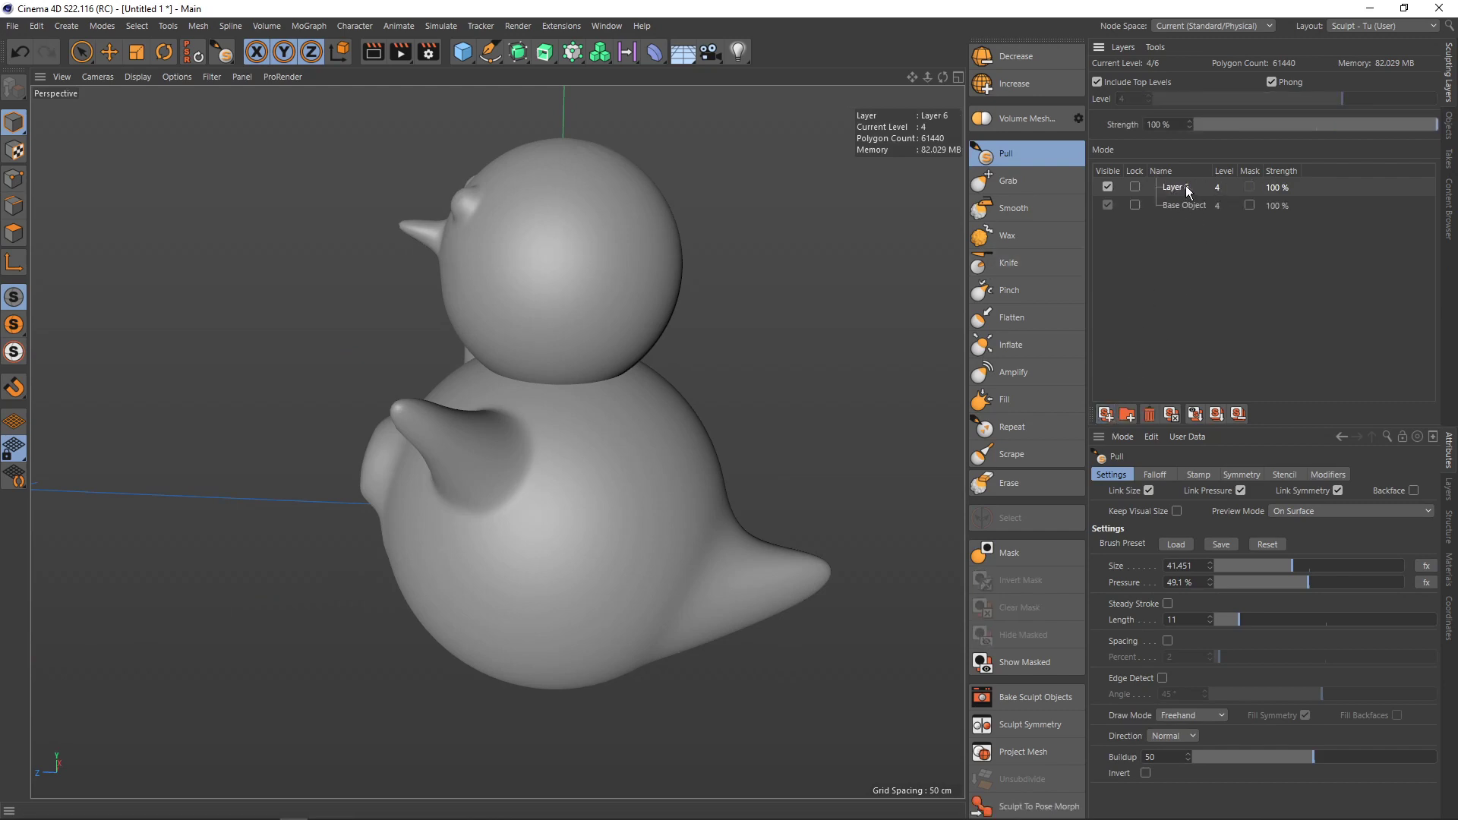
{"action": "scroll", "coordinate": [759, 357], "scroll_direction": "up", "scroll_amount": 1}
{"action": "scroll", "coordinate": [608, 384], "scroll_direction": "up", "scroll_amount": 2}
{"action": "scroll", "coordinate": [630, 403], "scroll_direction": "up", "scroll_amount": 2}
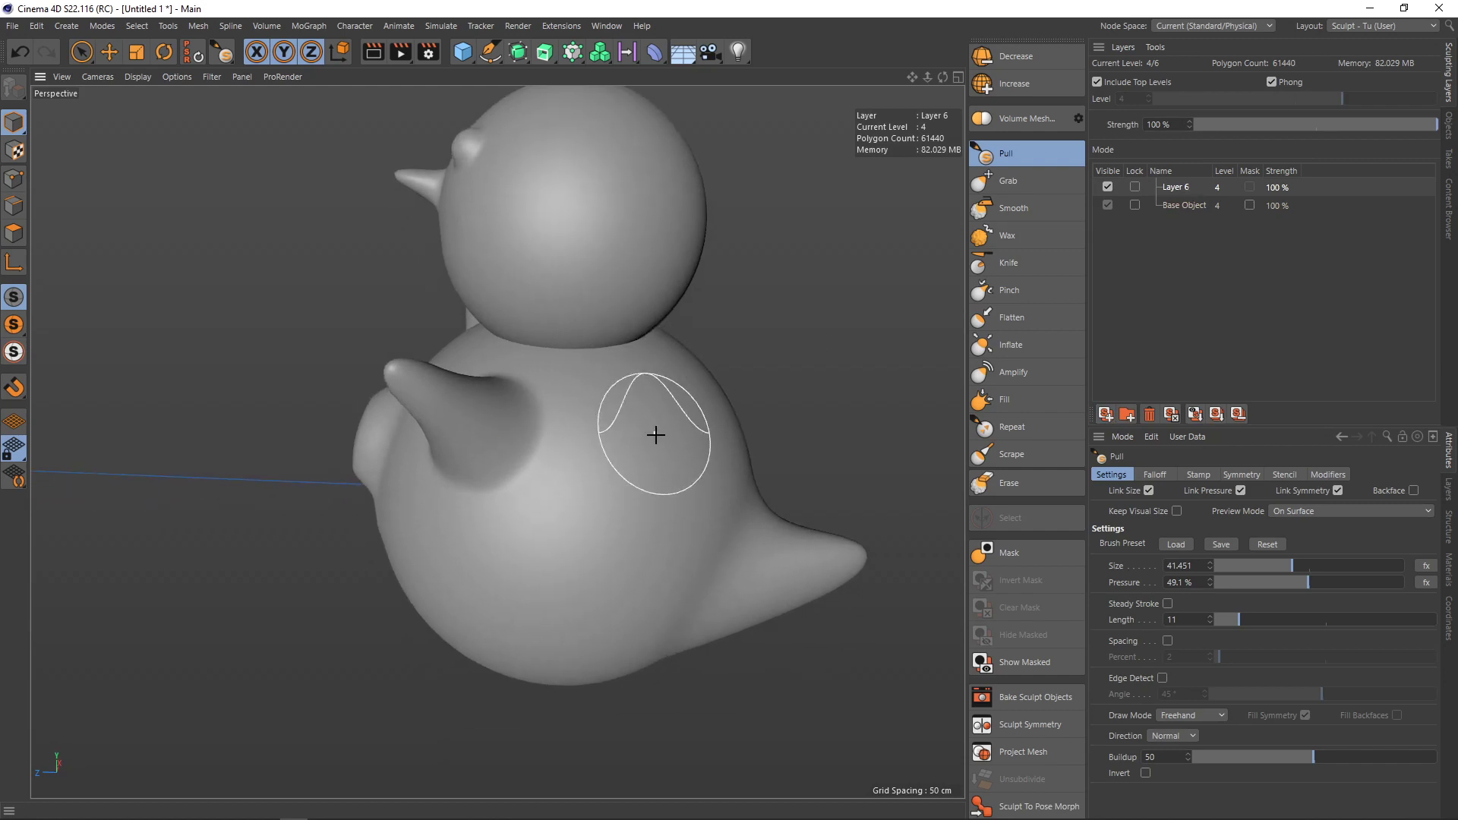
{"action": "left_click_drag", "start_coordinate": [667, 452], "coordinate": [710, 448], "text": "alt"}
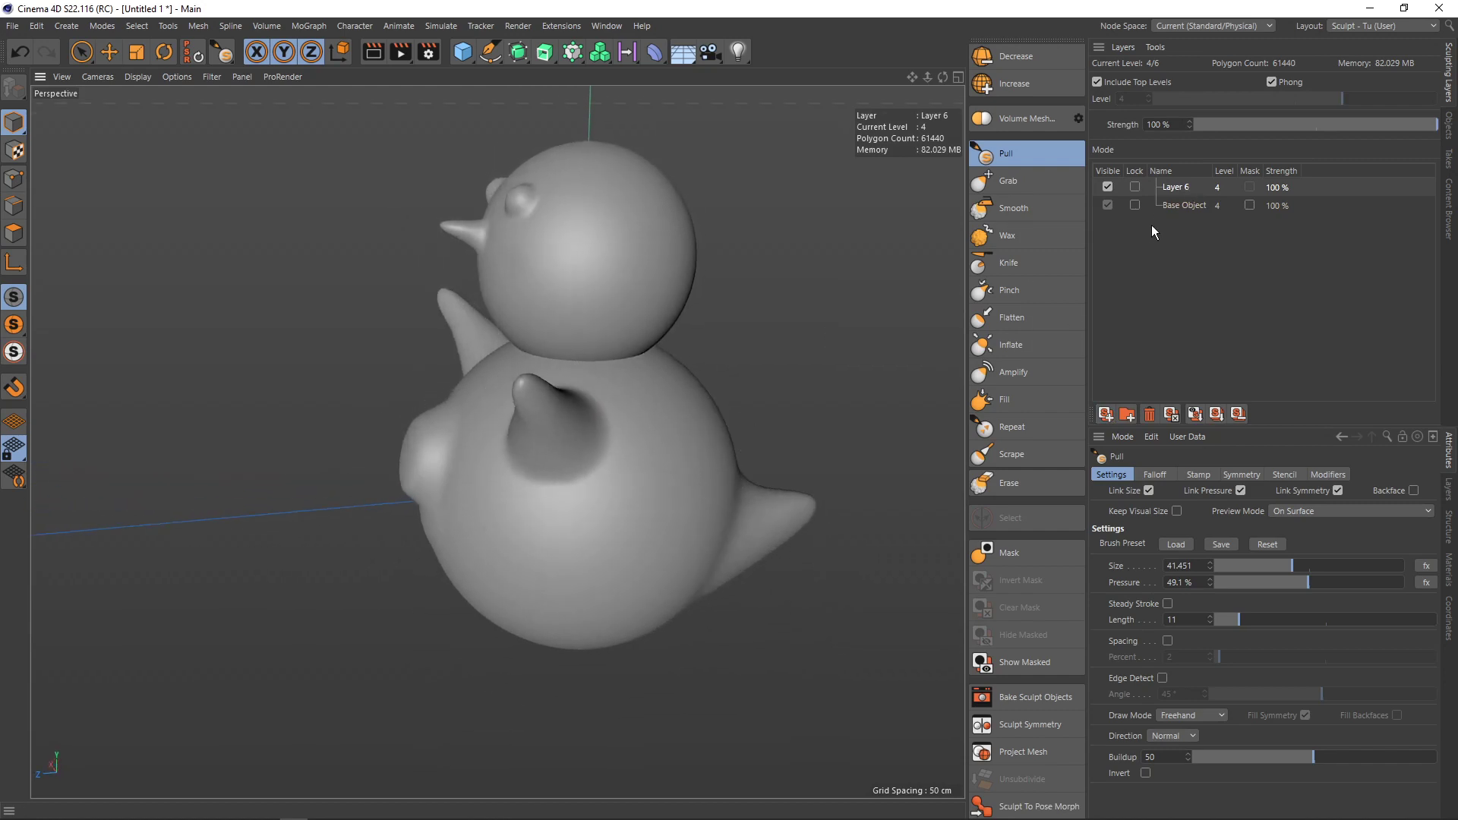
{"action": "left_click", "coordinate": [1105, 413]}
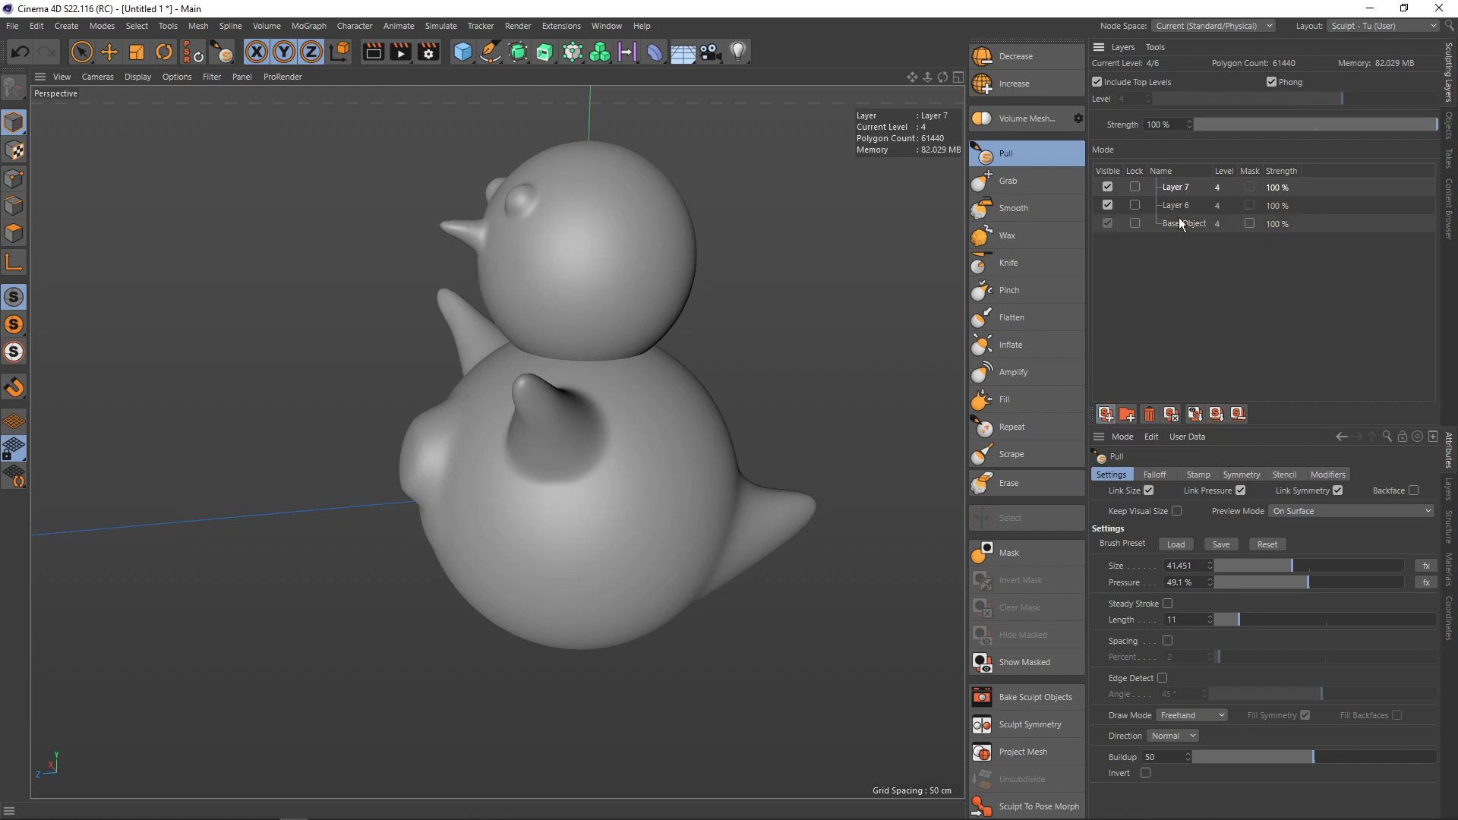
{"action": "scroll", "coordinate": [577, 361], "scroll_direction": "up", "scroll_amount": 1}
{"action": "left_click_drag", "start_coordinate": [651, 417], "coordinate": [667, 422]}
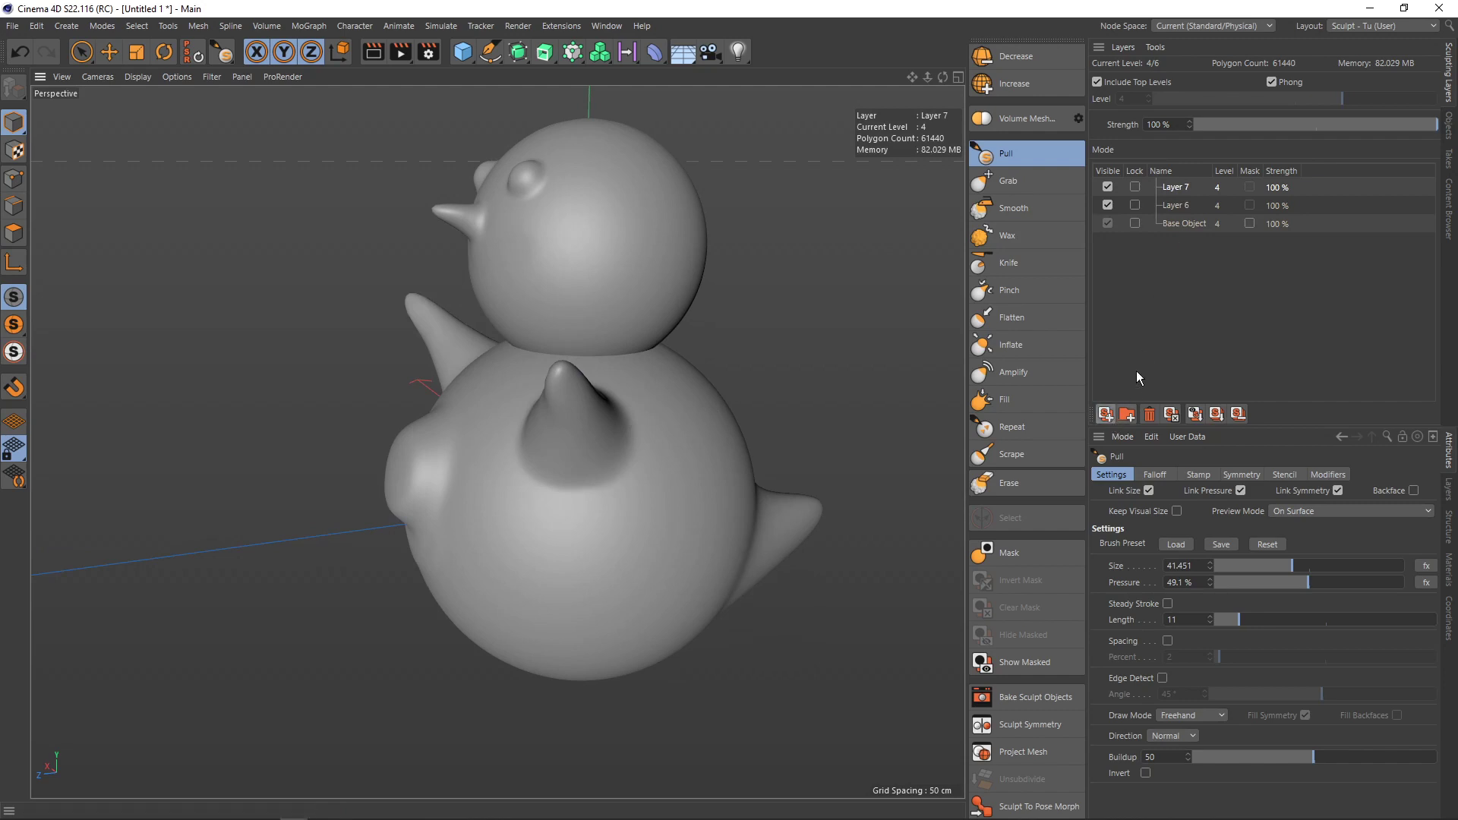
- Create a New Folder holding Layer 6 and Layer 7, and toggle their visibility
{"action": "left_click", "coordinate": [1183, 207]}
{"action": "left_click", "coordinate": [1128, 417]}
{"action": "left_click", "coordinate": [1181, 207]}
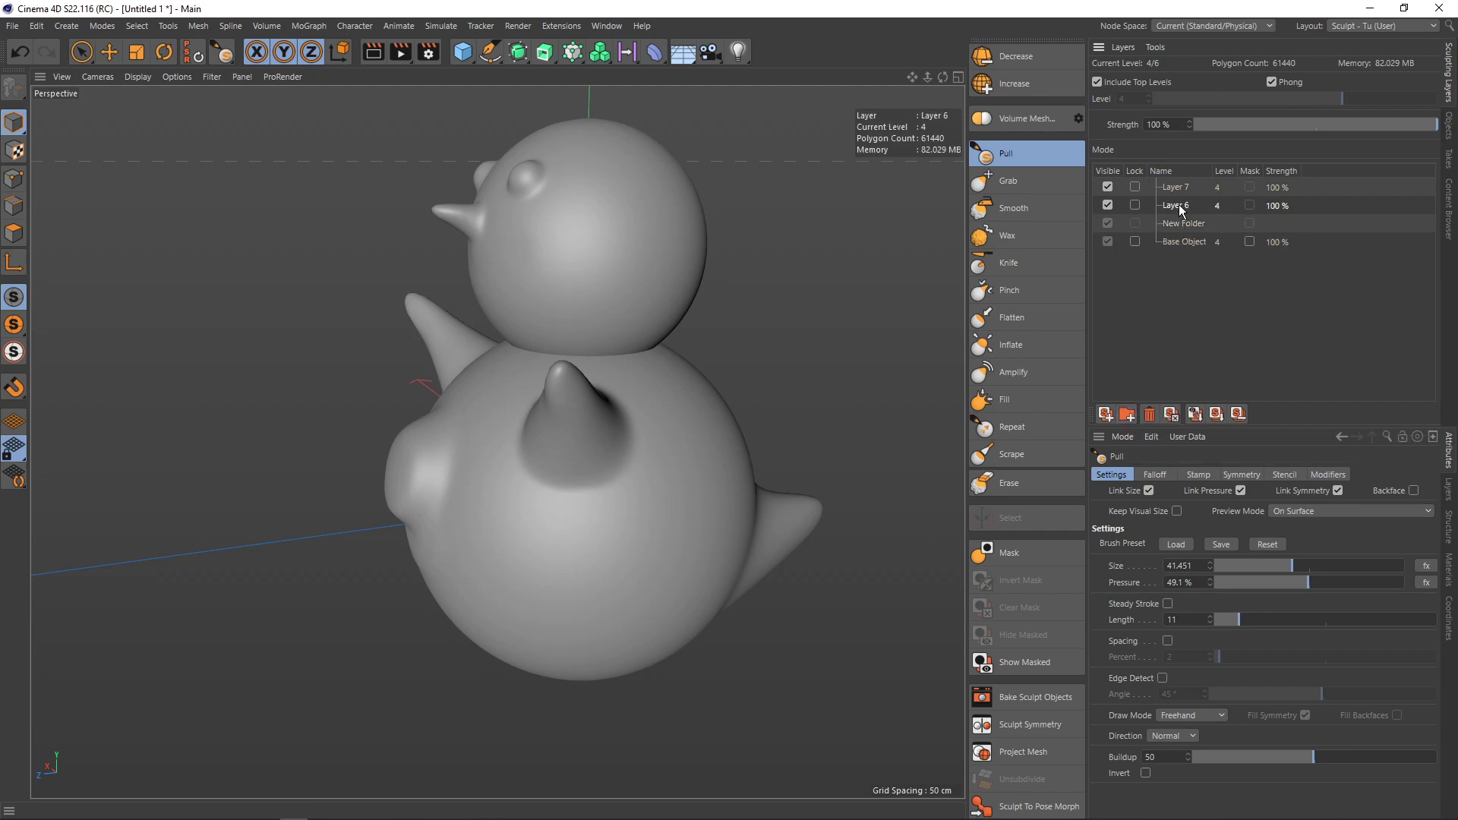
{"action": "mouse_move", "coordinate": [1178, 210]}
{"action": "left_mouse_down"}
{"action": "mouse_move", "coordinate": [1175, 226]}
{"action": "mouse_move", "coordinate": [1173, 206]}
{"action": "left_mouse_up"}
{"action": "left_click", "coordinate": [1156, 186]}
{"action": "left_click", "coordinate": [1189, 222]}
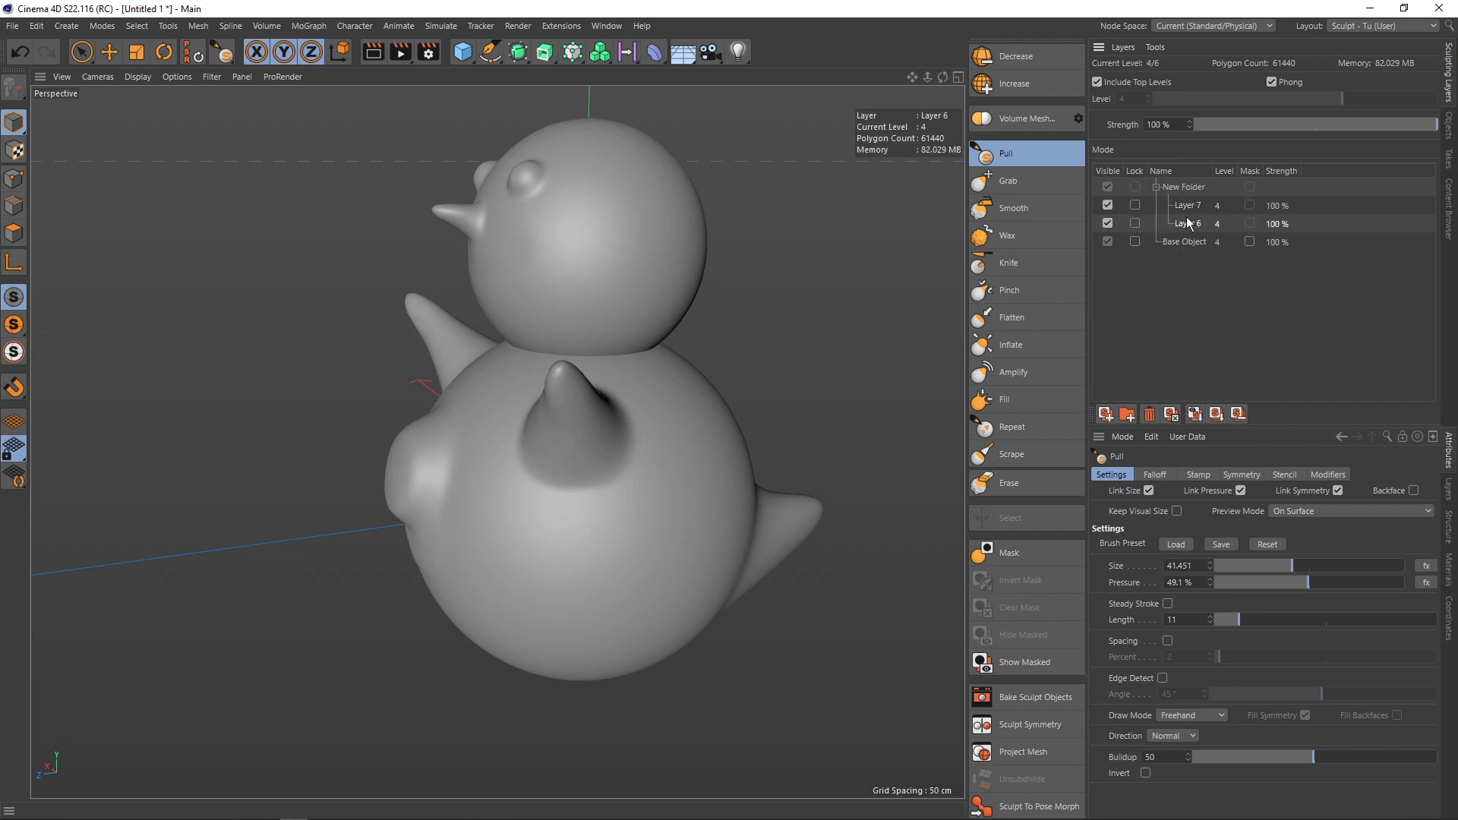
{"action": "left_click", "coordinate": [1185, 207]}
{"action": "left_click", "coordinate": [1107, 205]}
{"action": "left_click", "coordinate": [1107, 223]}
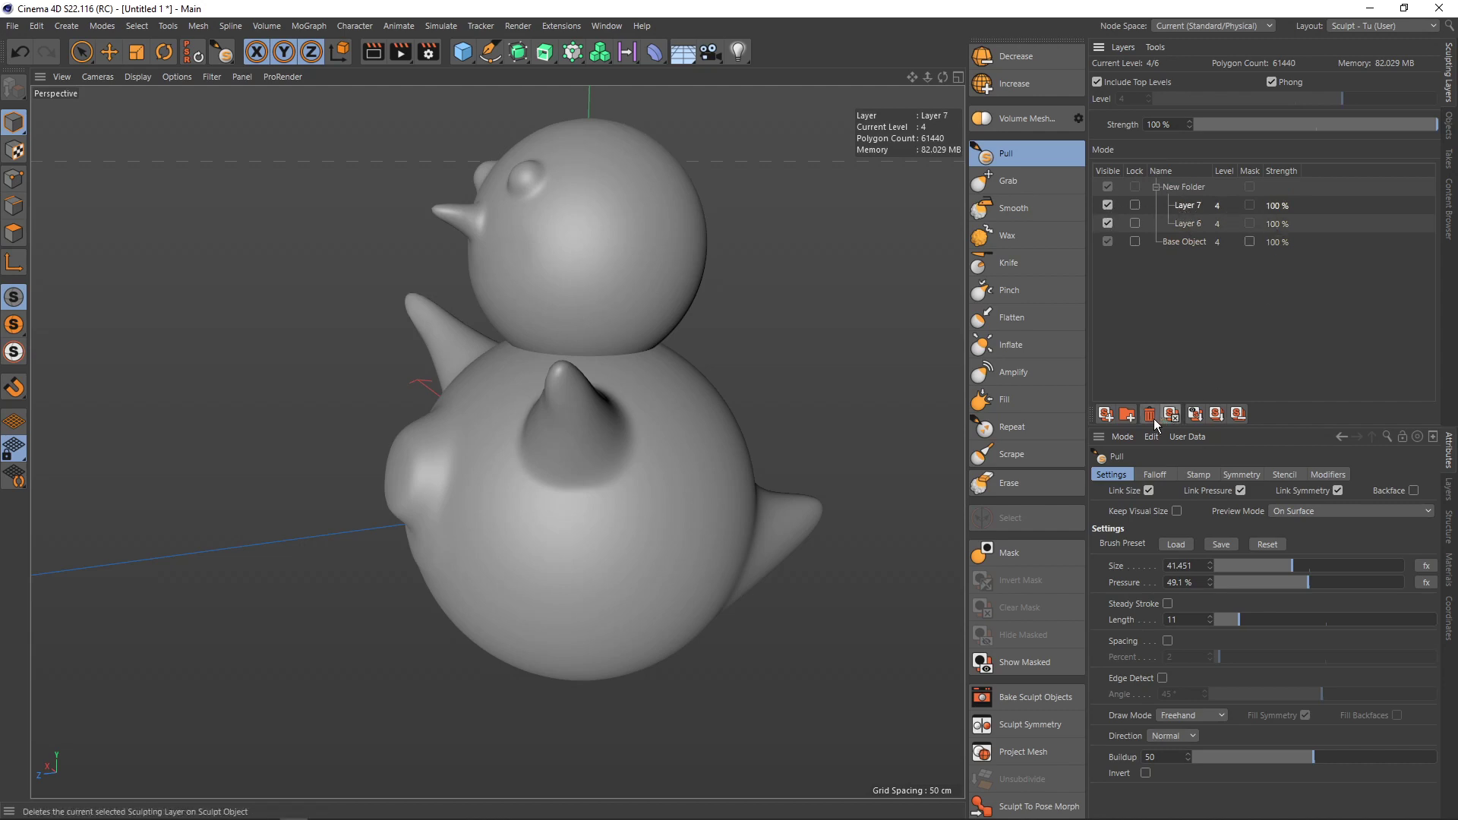
{"action": "left_click", "coordinate": [1189, 190]}
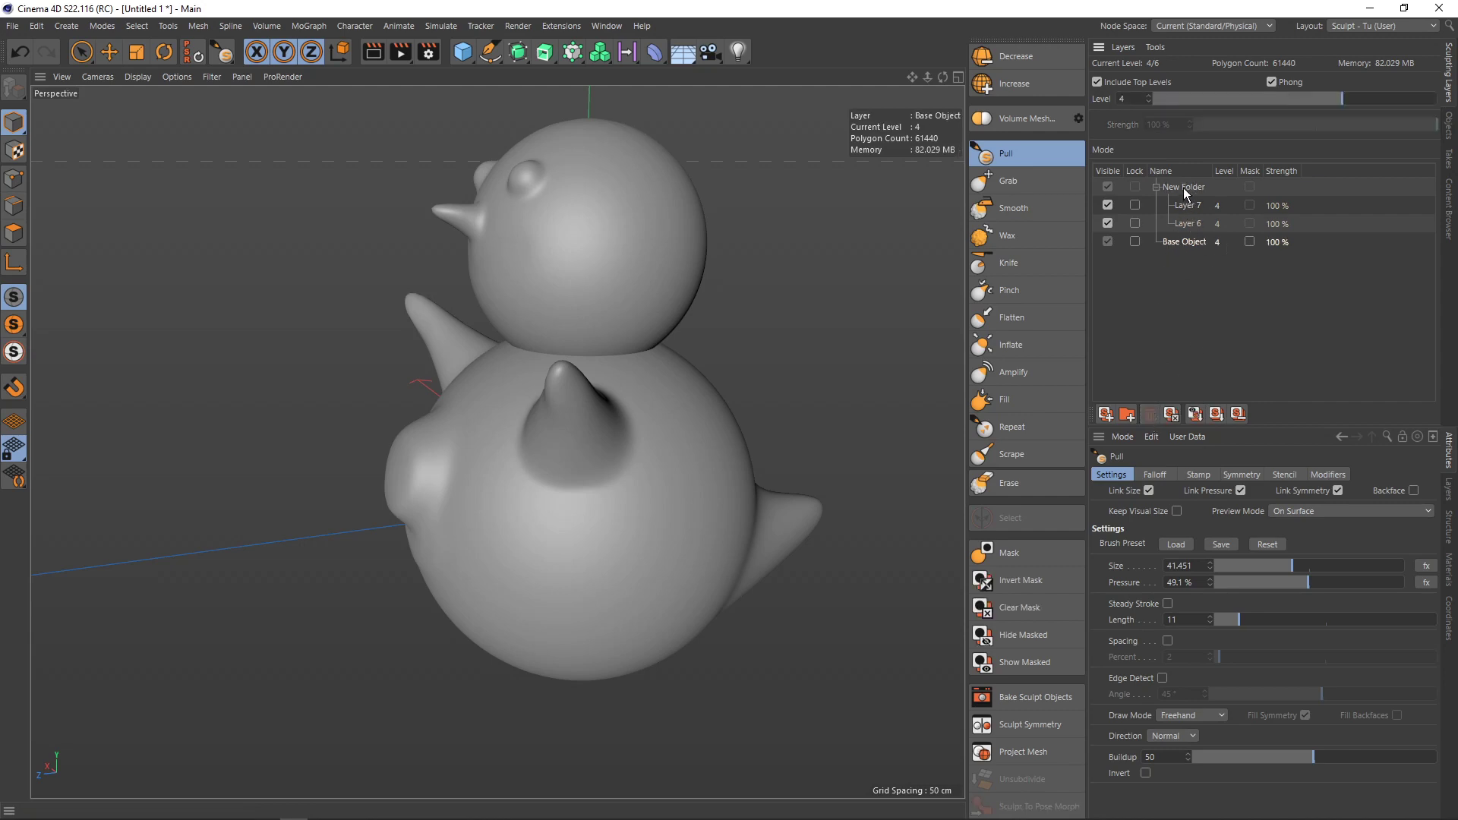
- Add then delete Layer 8, and Clear Layer to wipe Base Object's beak, wings and tail
{"action": "left_click", "coordinate": [1106, 413]}
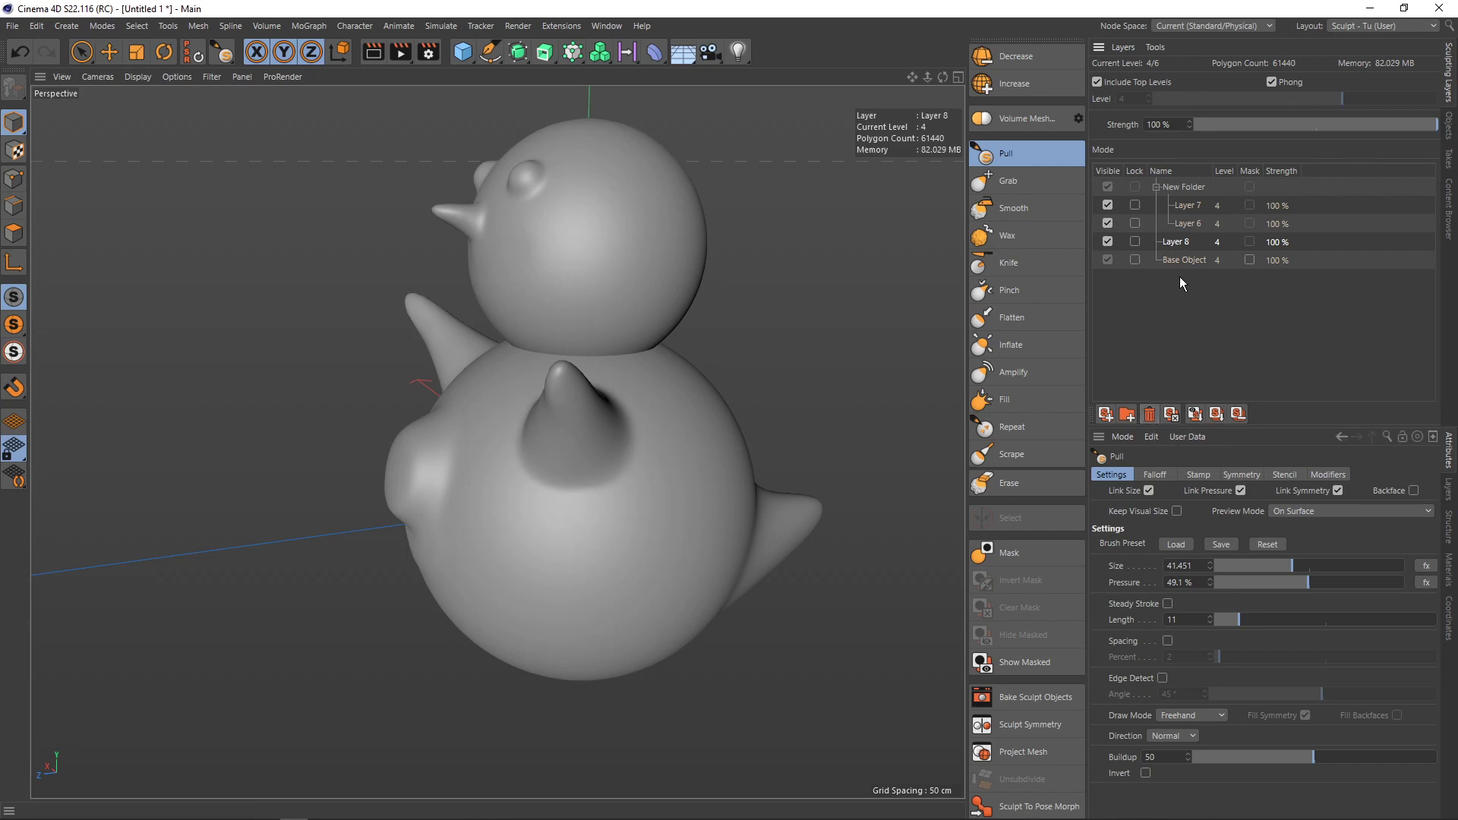
{"action": "left_click", "coordinate": [1150, 414]}
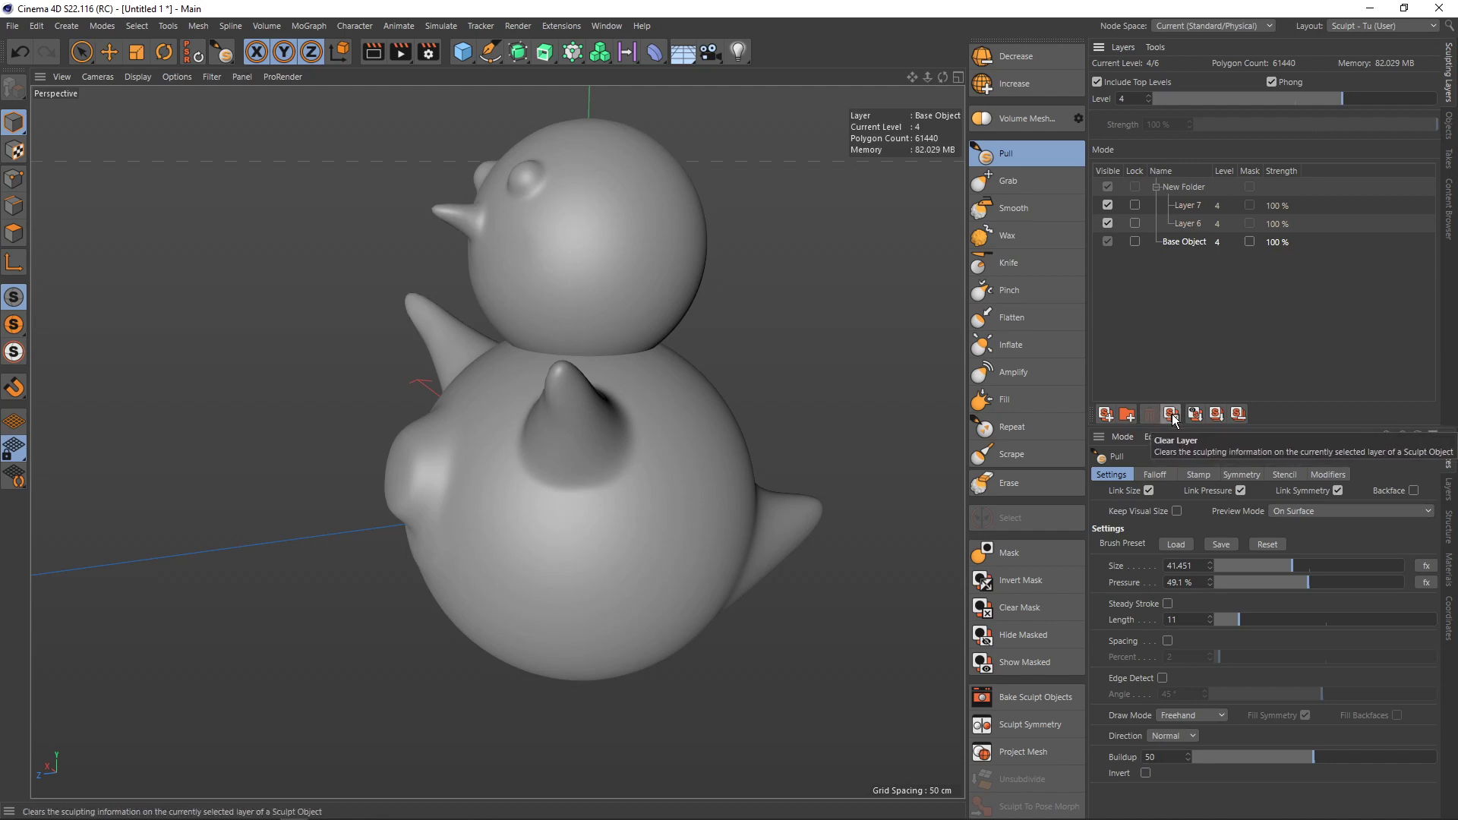
{"action": "left_click", "coordinate": [1188, 223]}
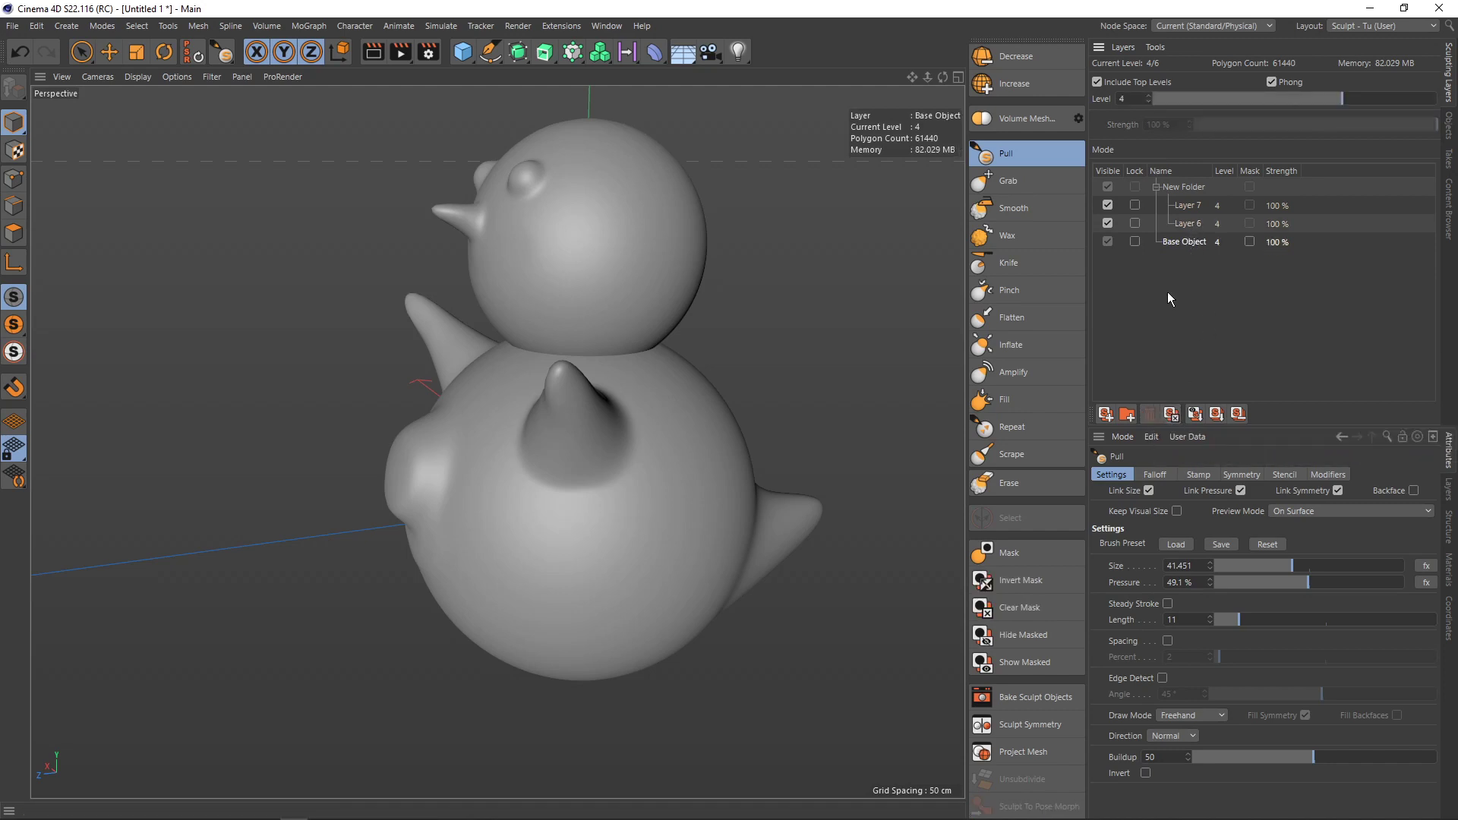
{"action": "left_click", "coordinate": [1172, 418]}
{"action": "mouse_move", "coordinate": [729, 410]}
{"action": "left_mouse_down", "text": "alt"}
{"action": "mouse_move", "coordinate": [852, 381]}
{"action": "mouse_move", "coordinate": [953, 423]}
{"action": "mouse_move", "coordinate": [940, 435]}
{"action": "mouse_move", "coordinate": [677, 390]}
{"action": "mouse_move", "coordinate": [736, 430]}
{"action": "mouse_move", "coordinate": [816, 425]}
{"action": "left_mouse_up", "text": "alt"}
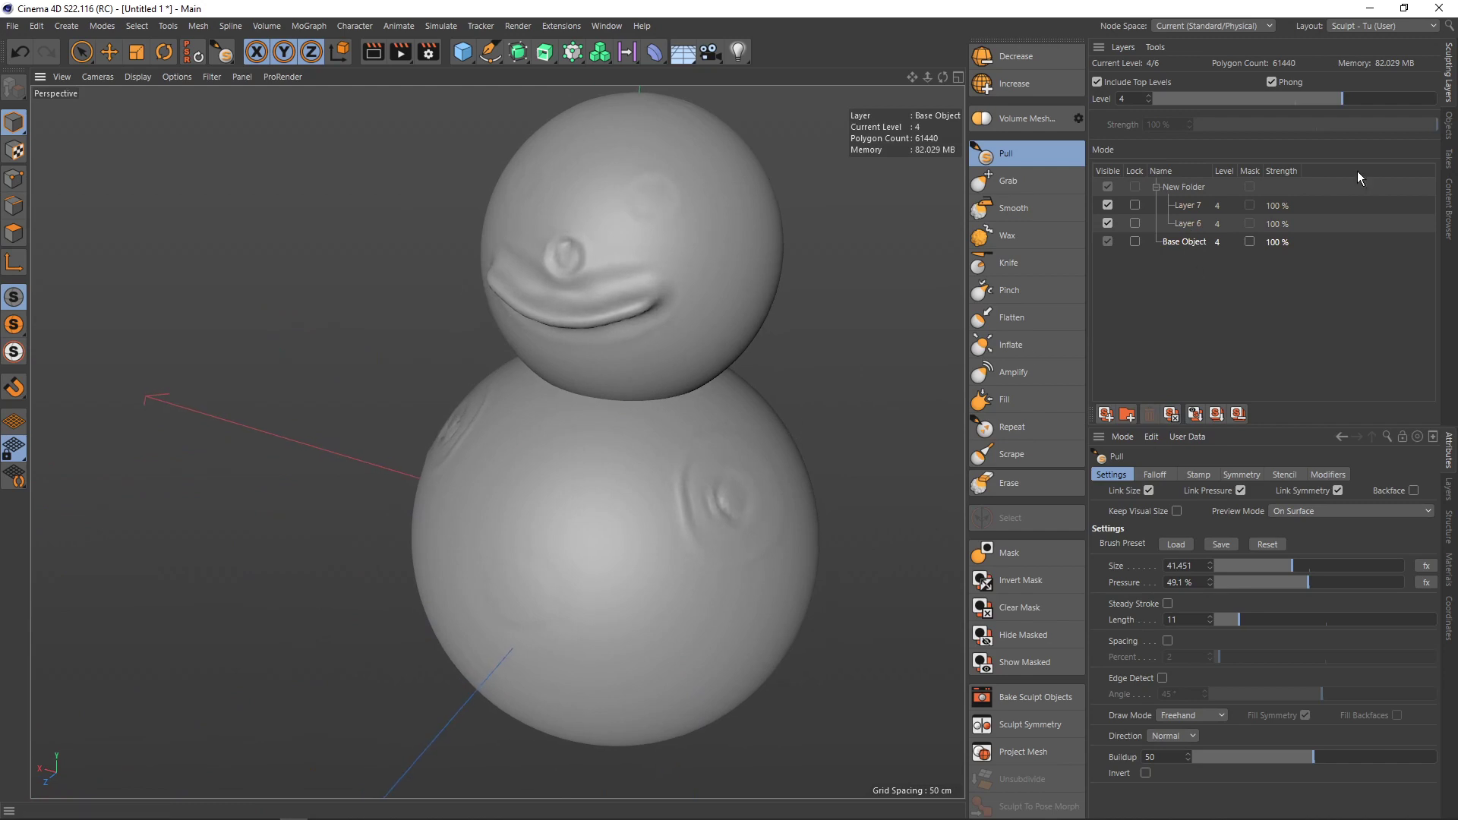
- Glance at the object list, then select Layer 6, Base Object and Layer 7
{"action": "left_click", "coordinate": [1448, 125]}
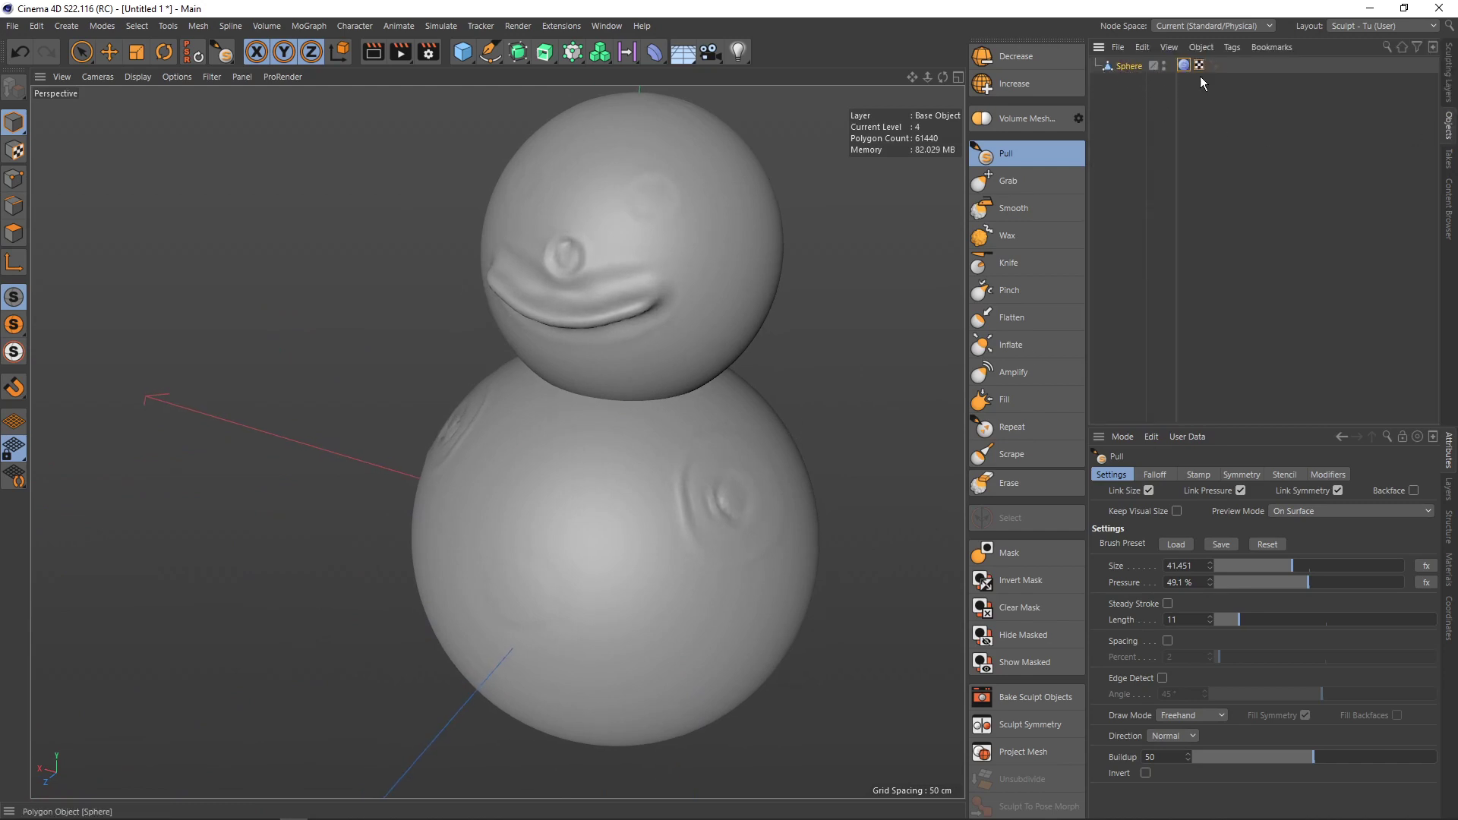
{"action": "left_click", "coordinate": [1448, 90]}
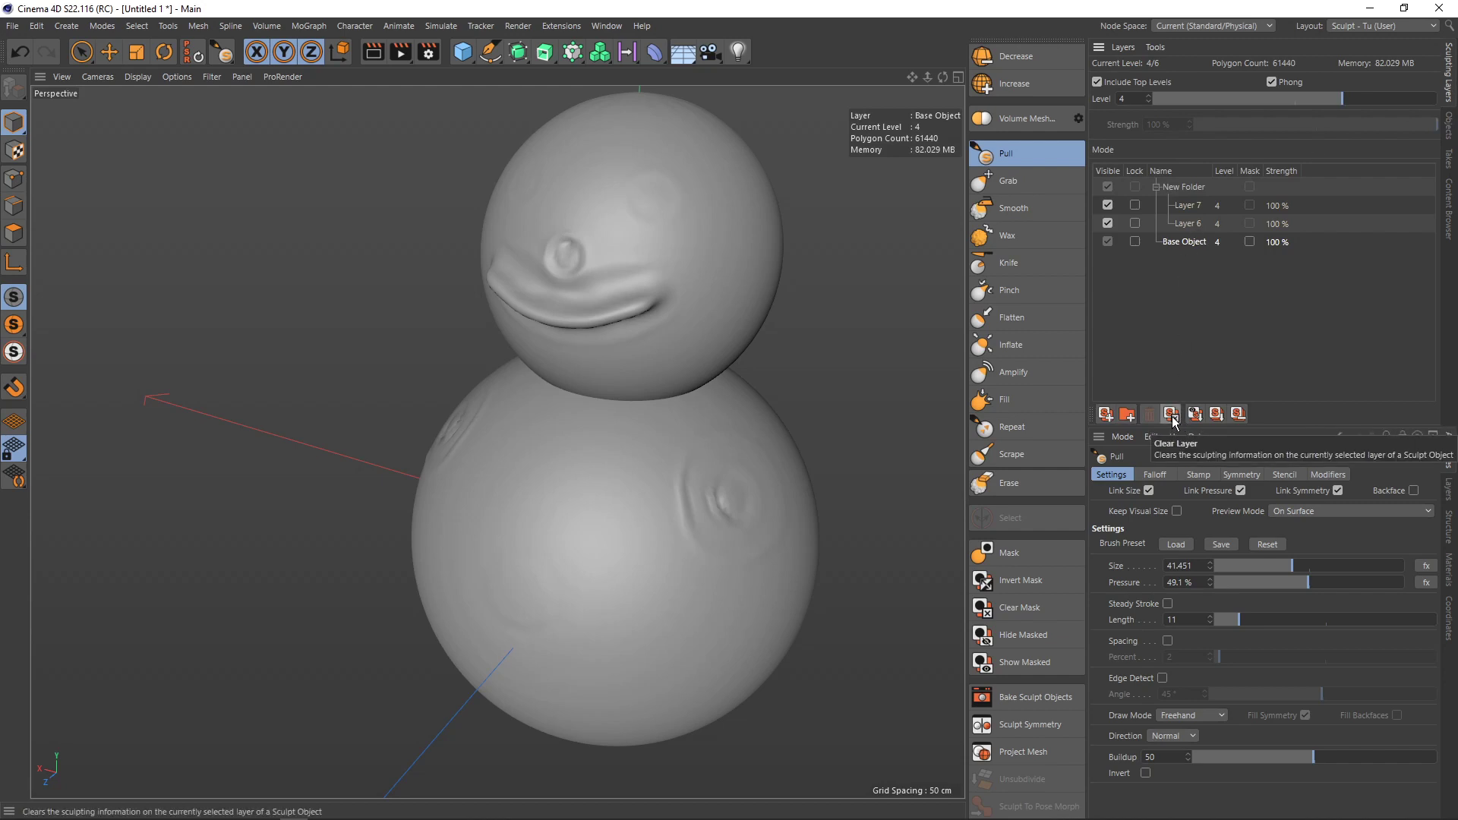
{"action": "left_click", "coordinate": [1181, 225]}
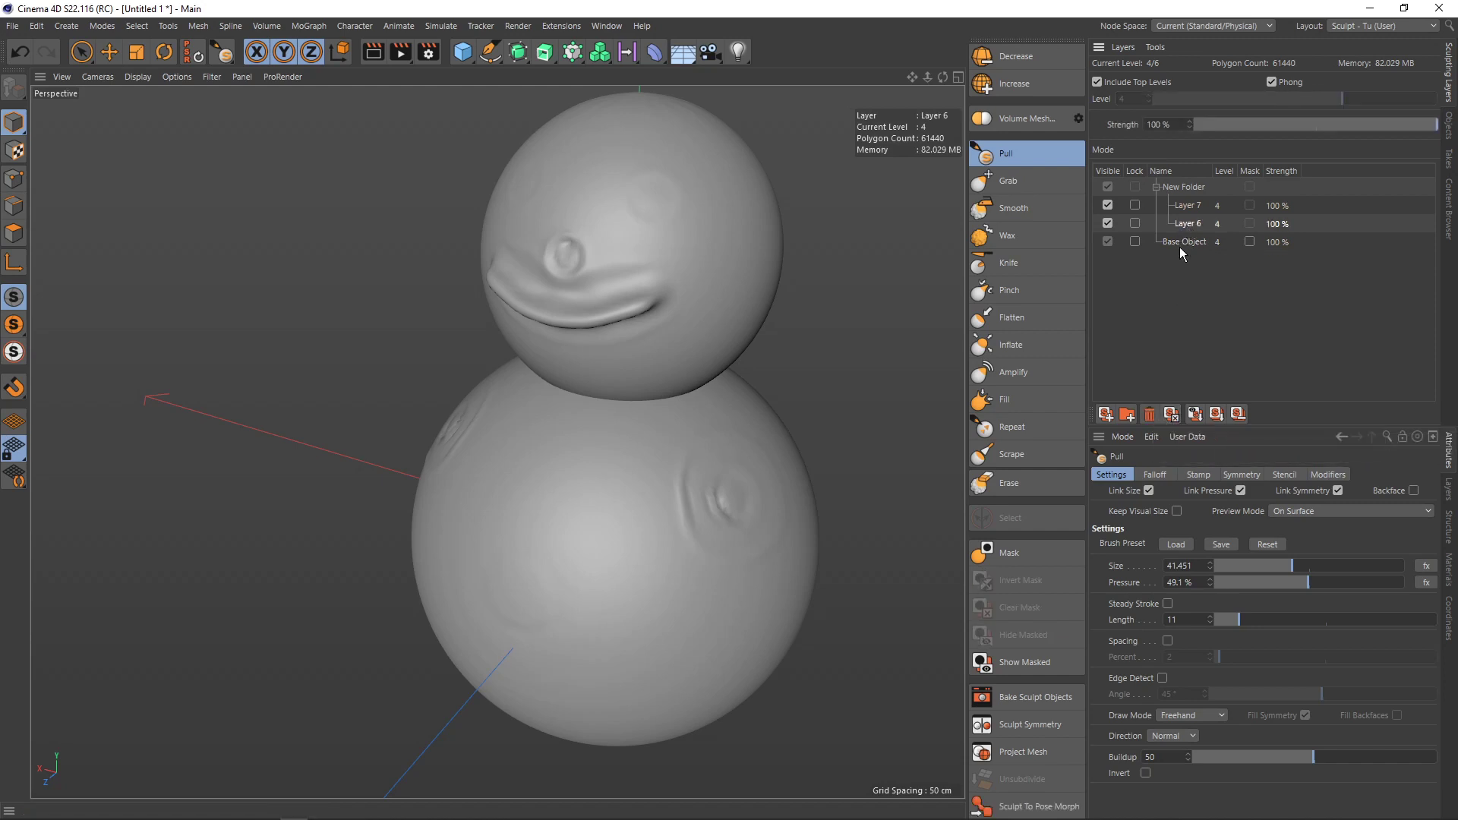
{"action": "left_click", "coordinate": [1179, 243]}
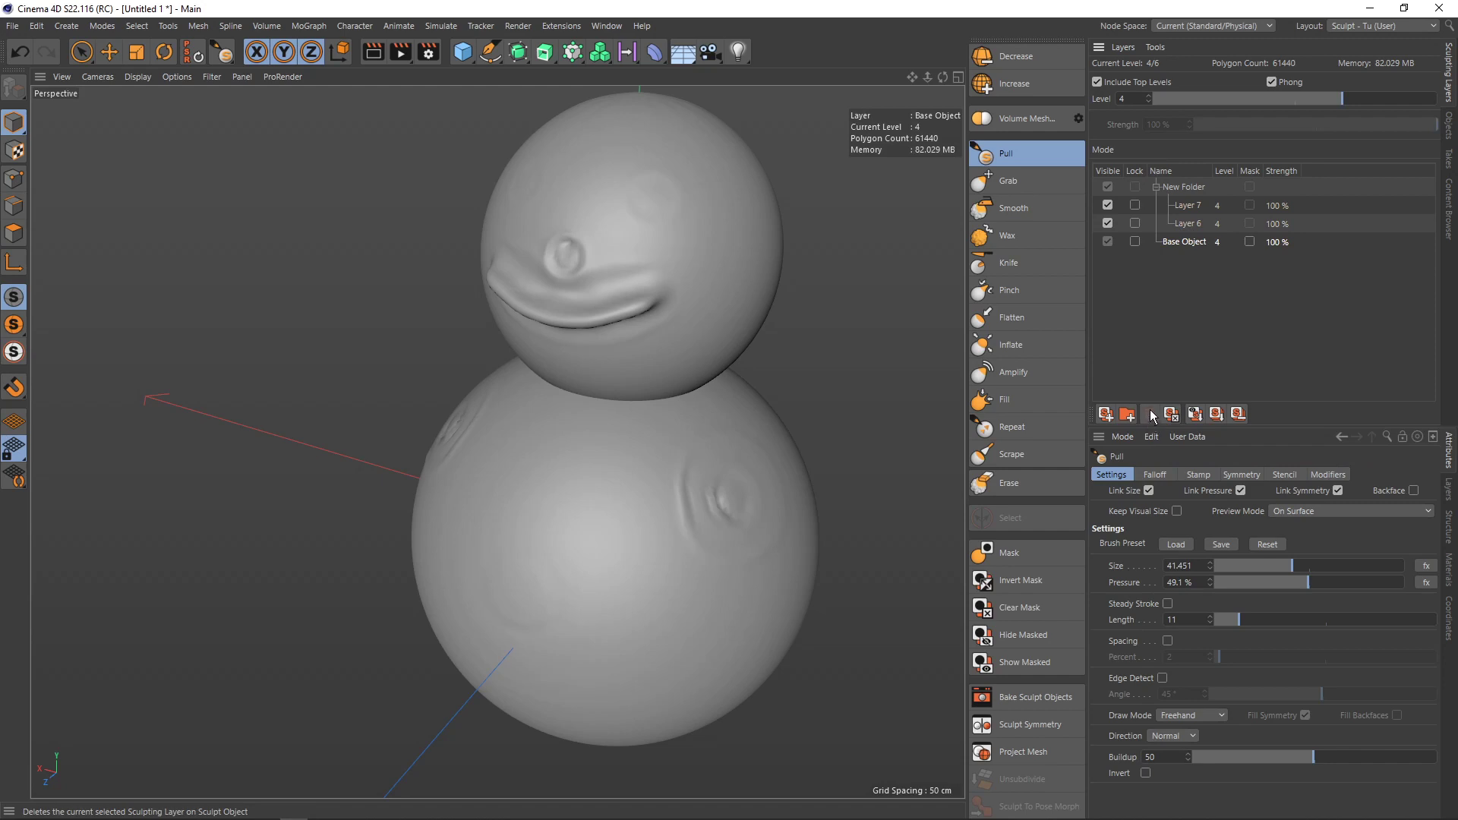
{"action": "left_click", "coordinate": [1185, 221]}
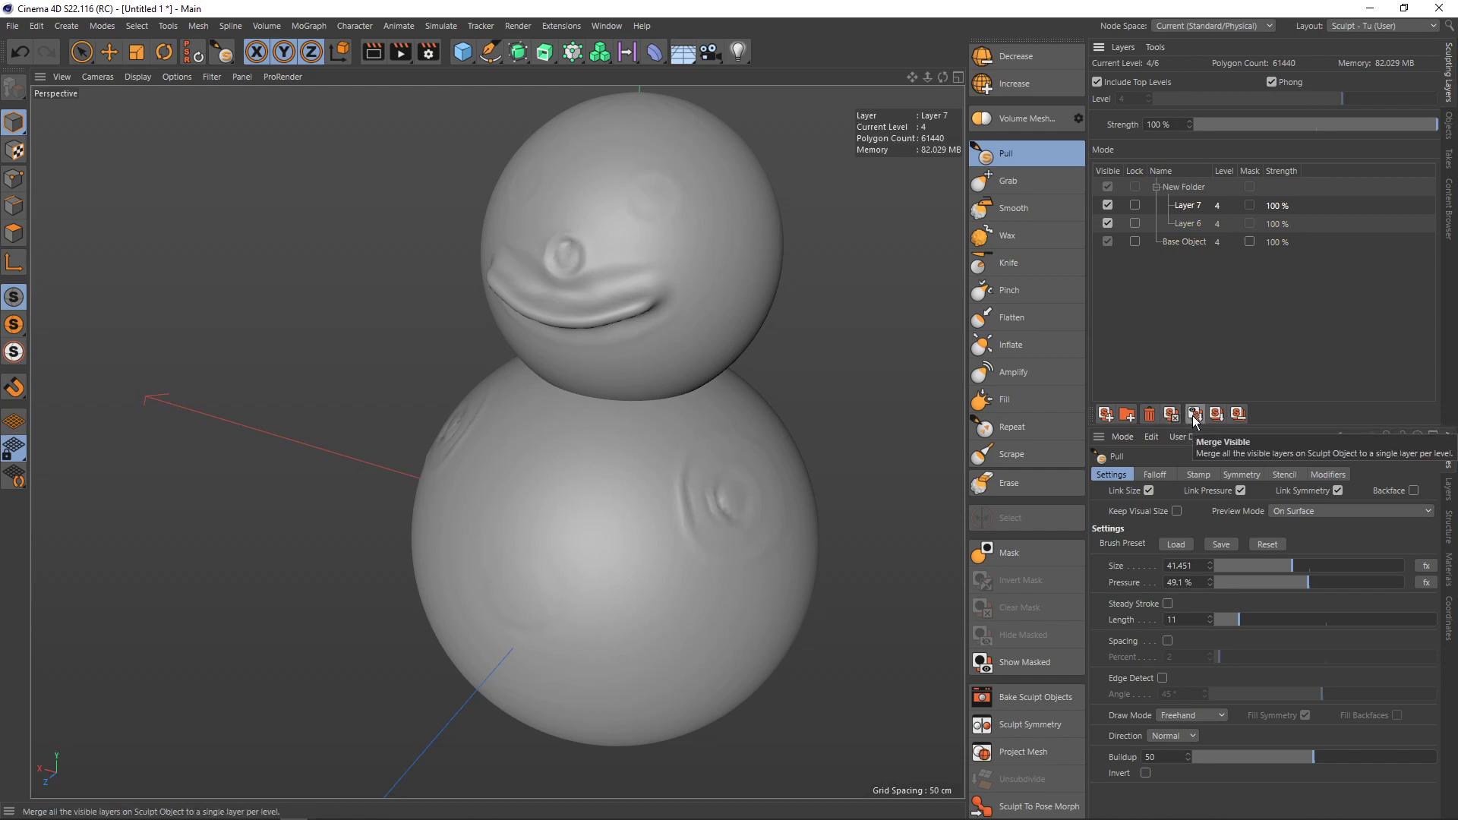
- Add Layers 11 and 12 inside New Folder, delete Layer 10, and move both above the folder
{"action": "left_click", "coordinate": [1184, 189]}
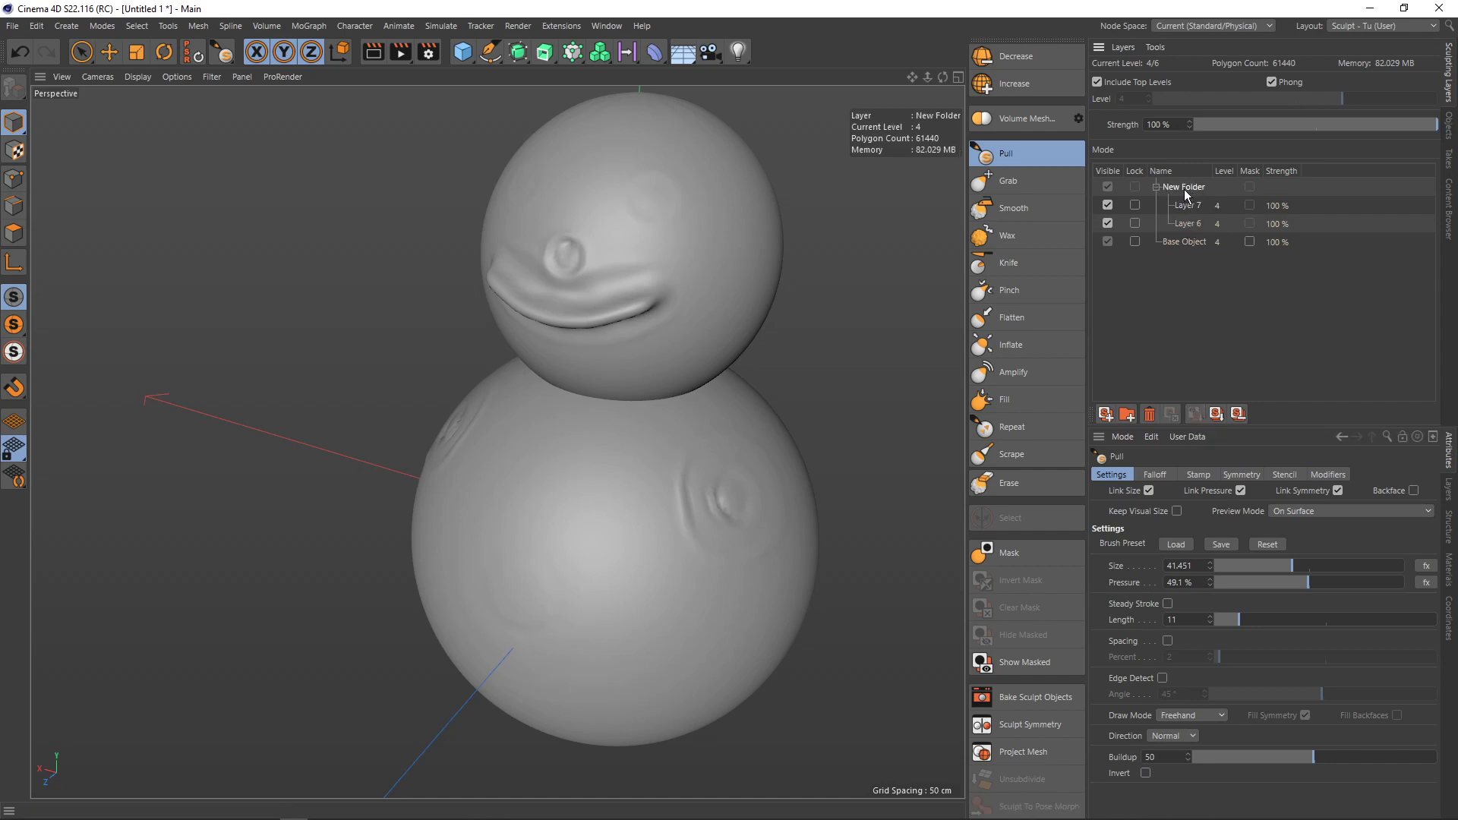
{"action": "double_click", "coordinate": [1106, 414]}
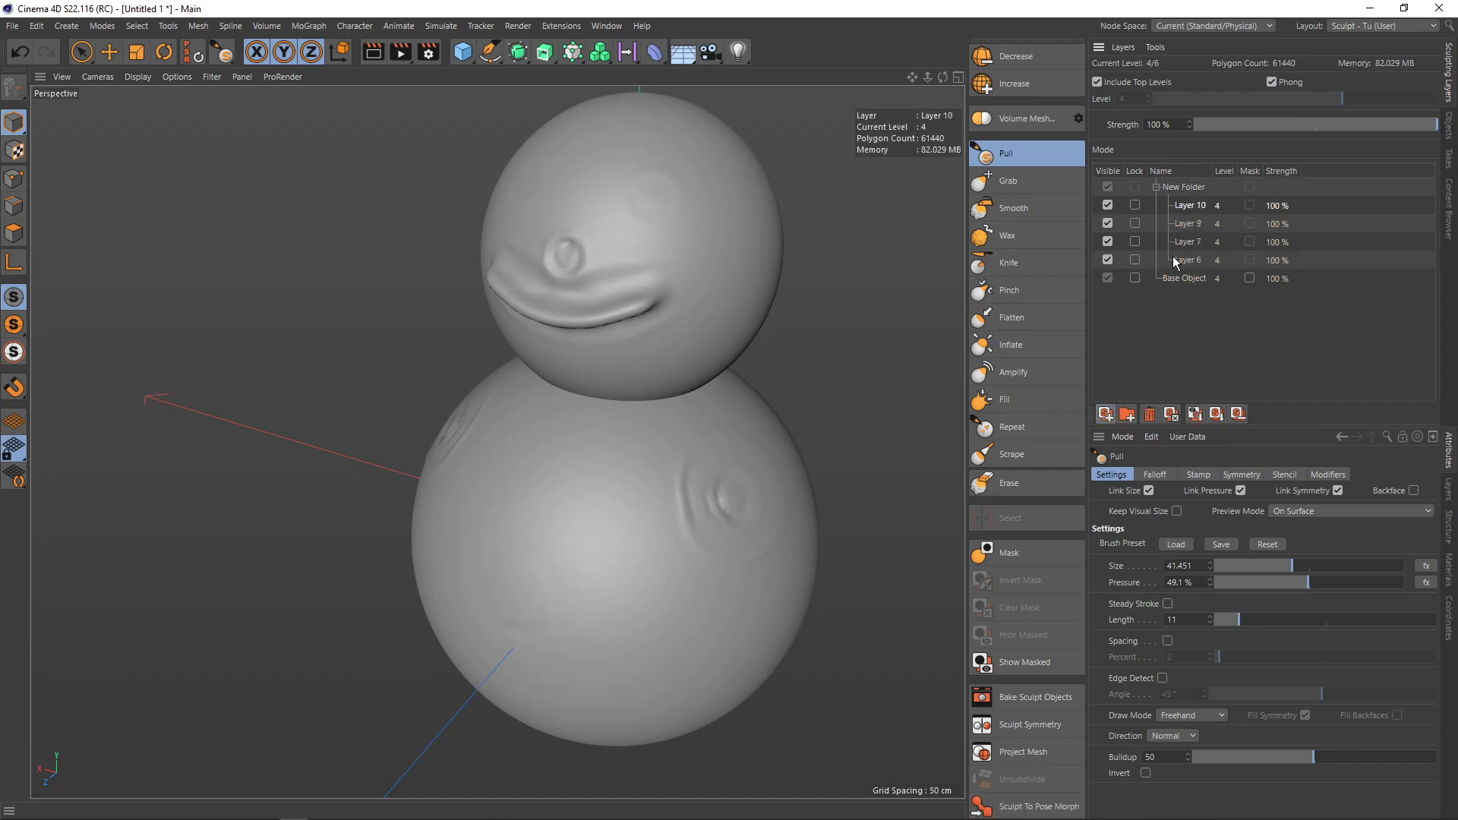
{"action": "left_click", "coordinate": [1148, 414]}
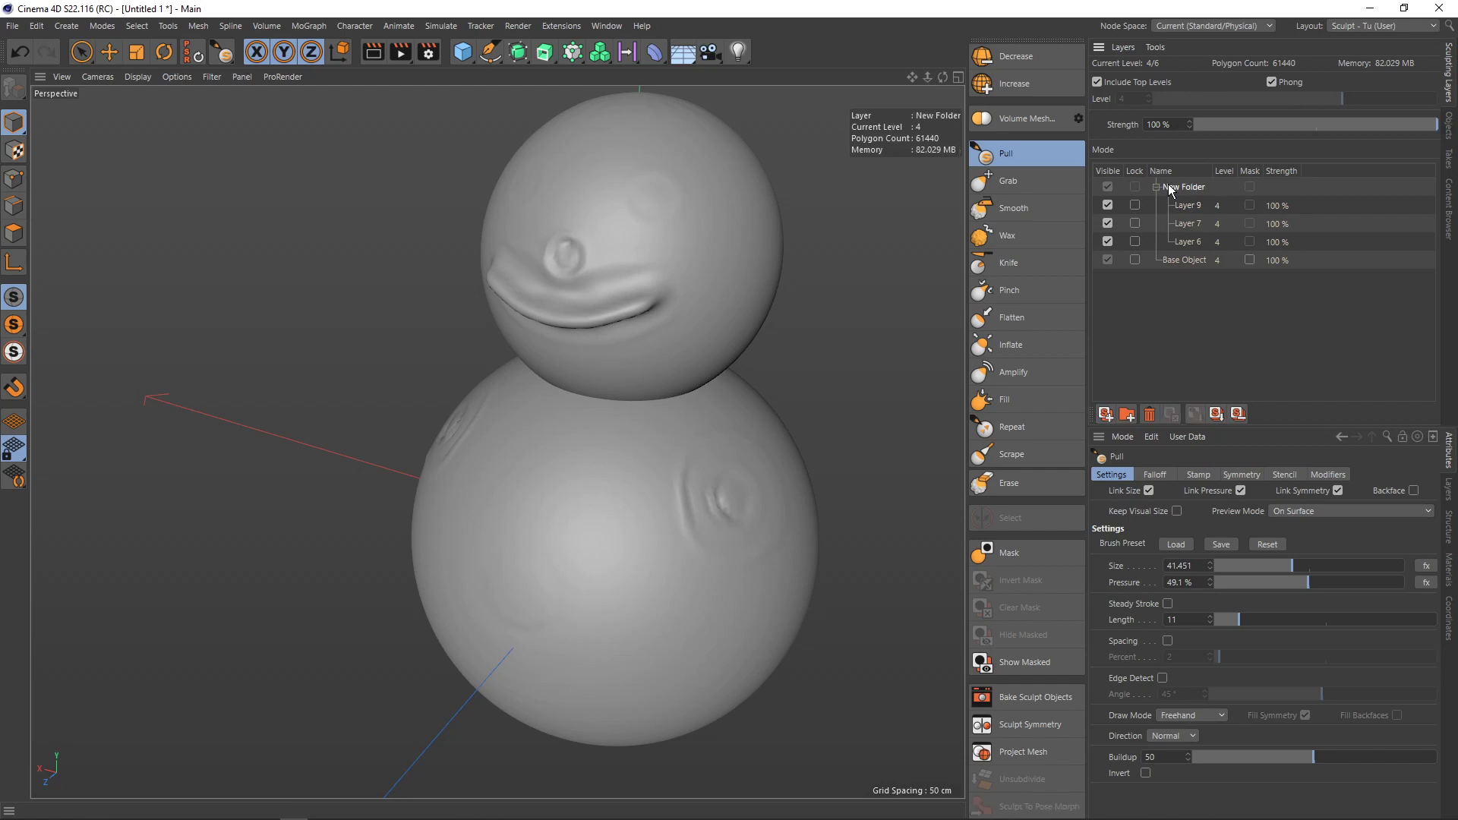
{"action": "left_click", "coordinate": [1106, 413]}
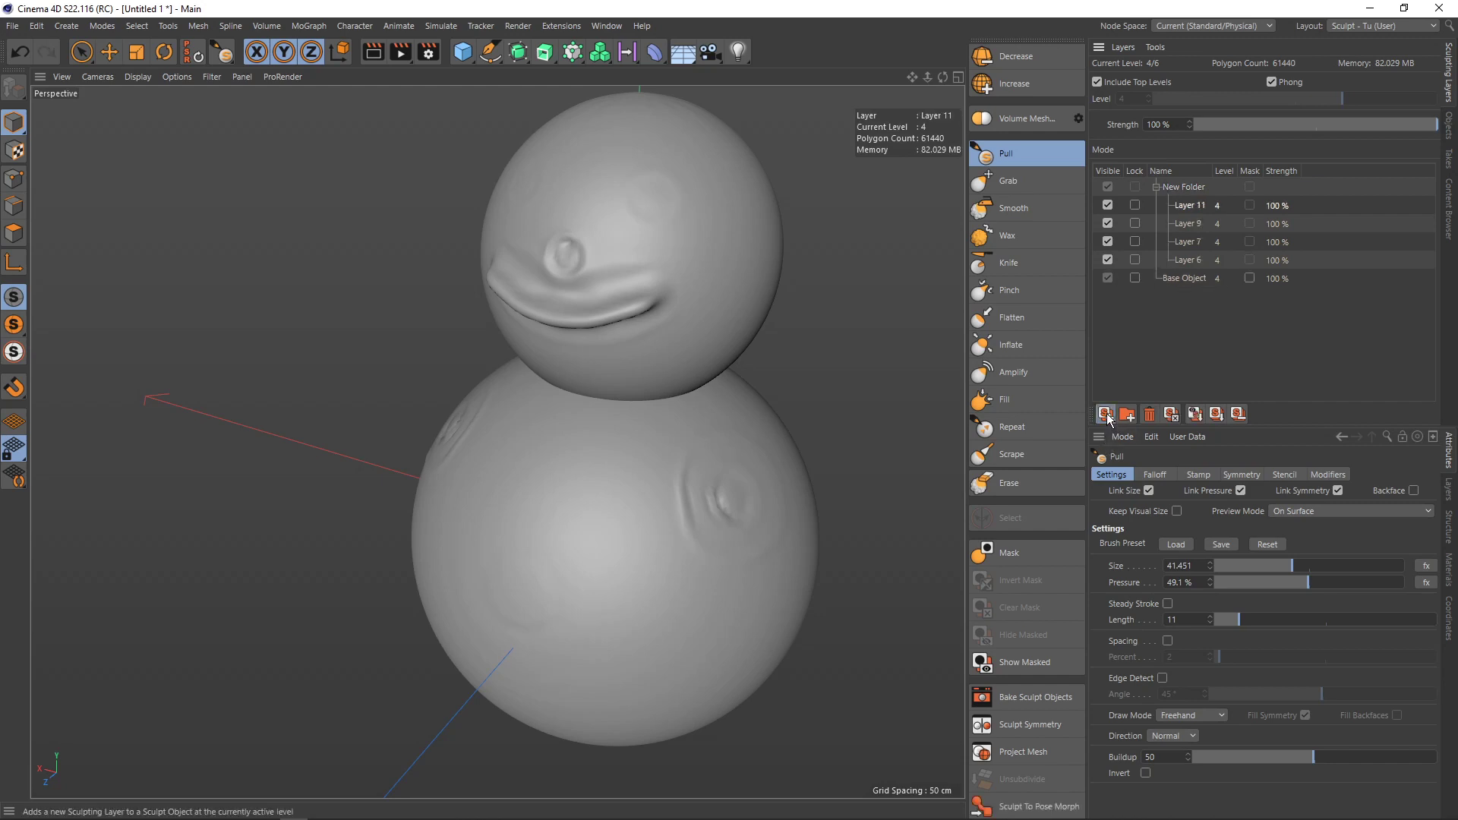
{"action": "left_click_drag", "start_coordinate": [1188, 186], "coordinate": [1184, 192]}
{"action": "left_click", "coordinate": [1189, 188]}
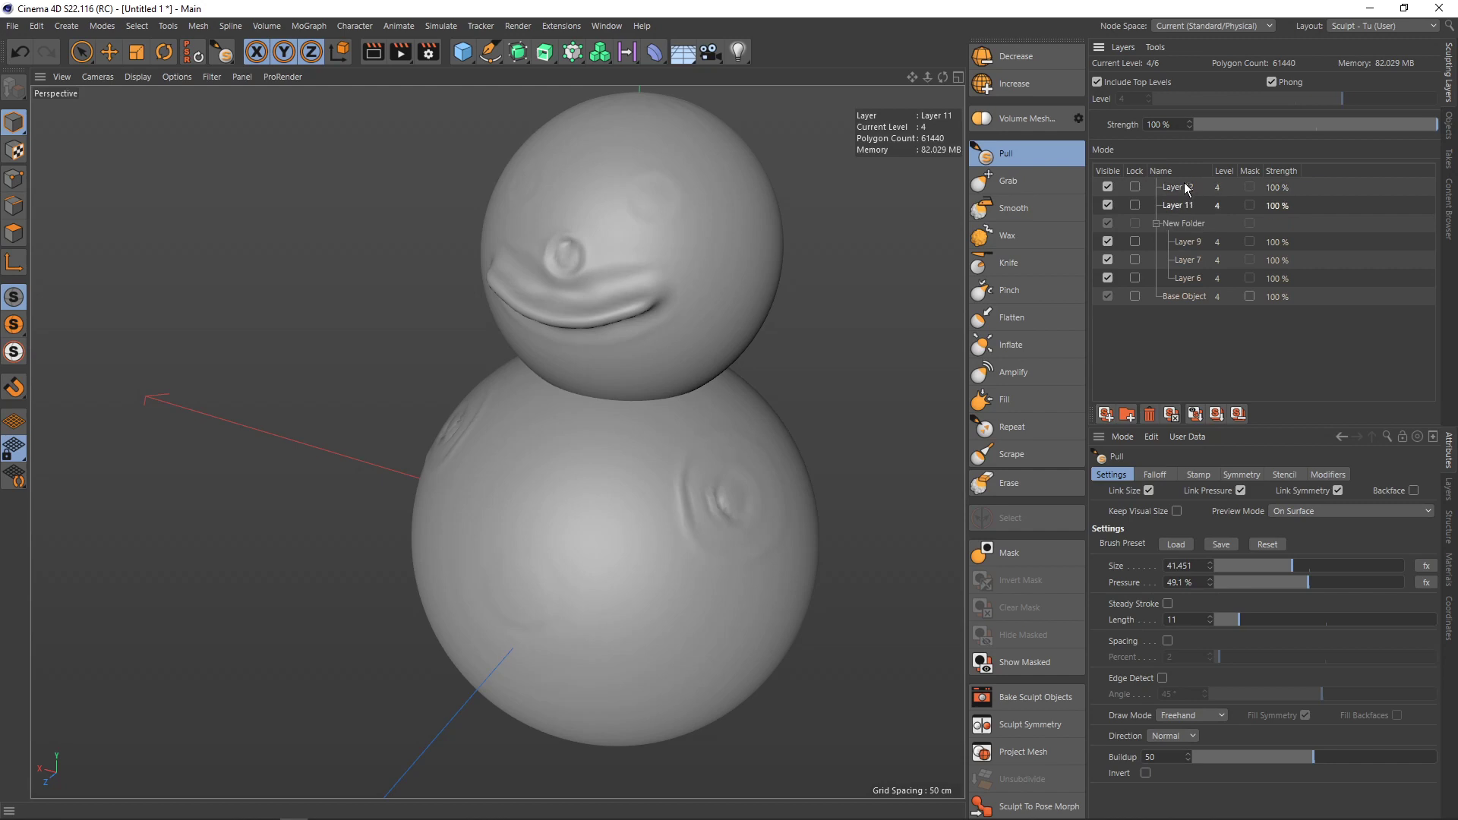
{"action": "left_click", "coordinate": [1182, 188]}
- Try Merge Visible on the layer stack, then undo the merge
{"action": "left_click", "coordinate": [1192, 413]}
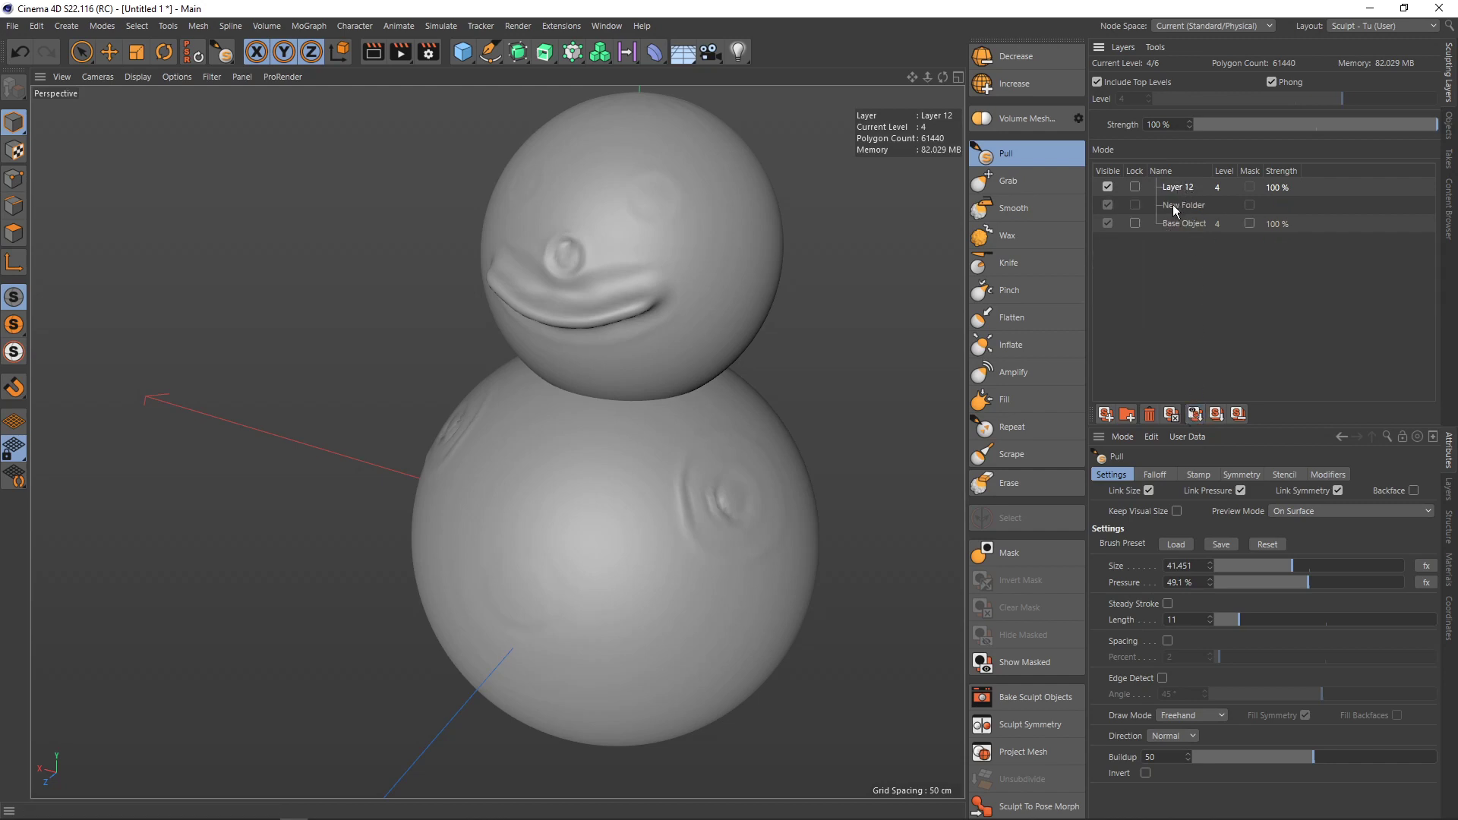
{"action": "key", "text": "Down"}
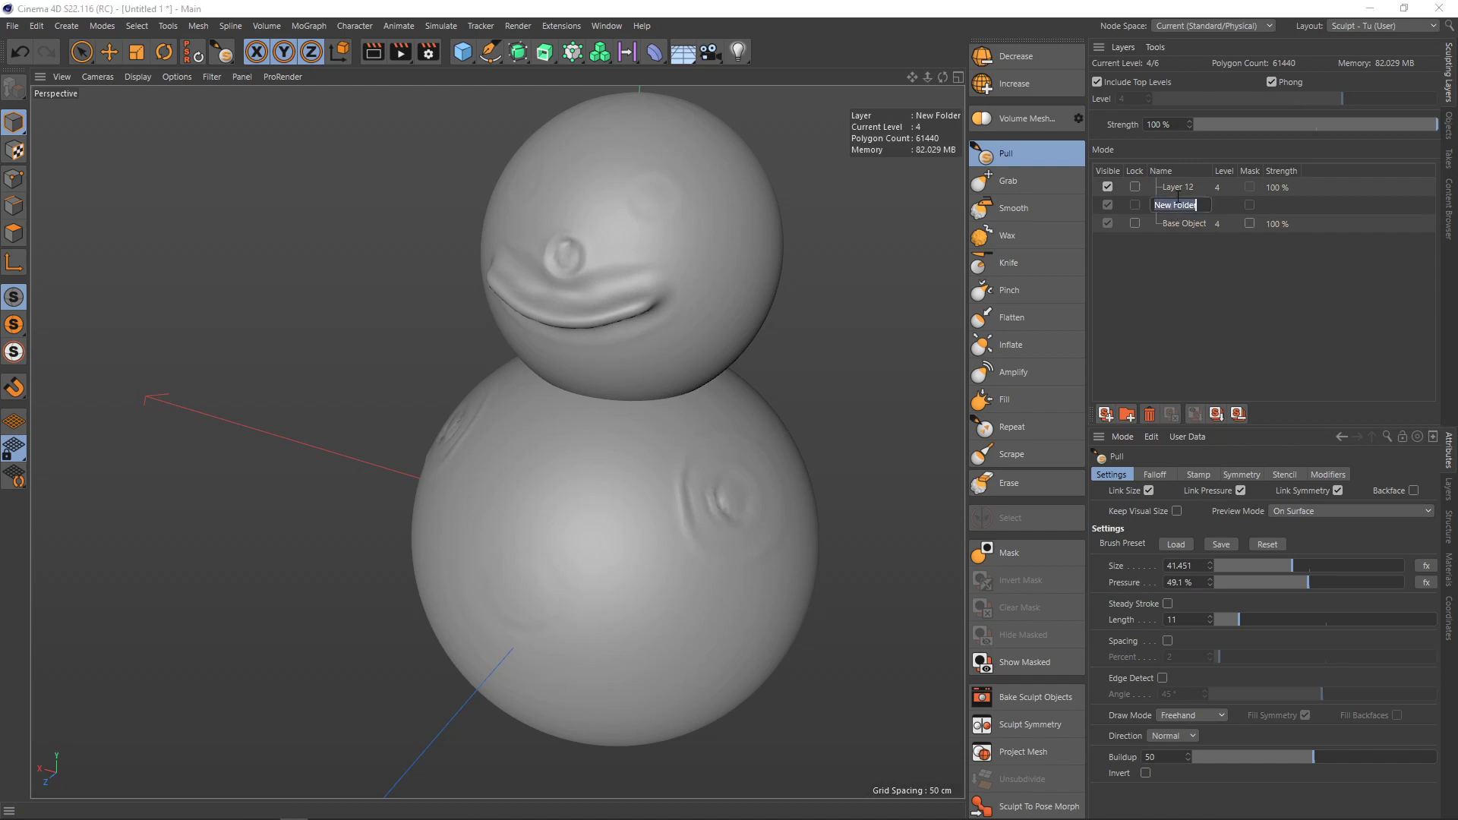
{"action": "left_click", "coordinate": [1177, 188]}
{"action": "key", "text": "ctrl+z"}
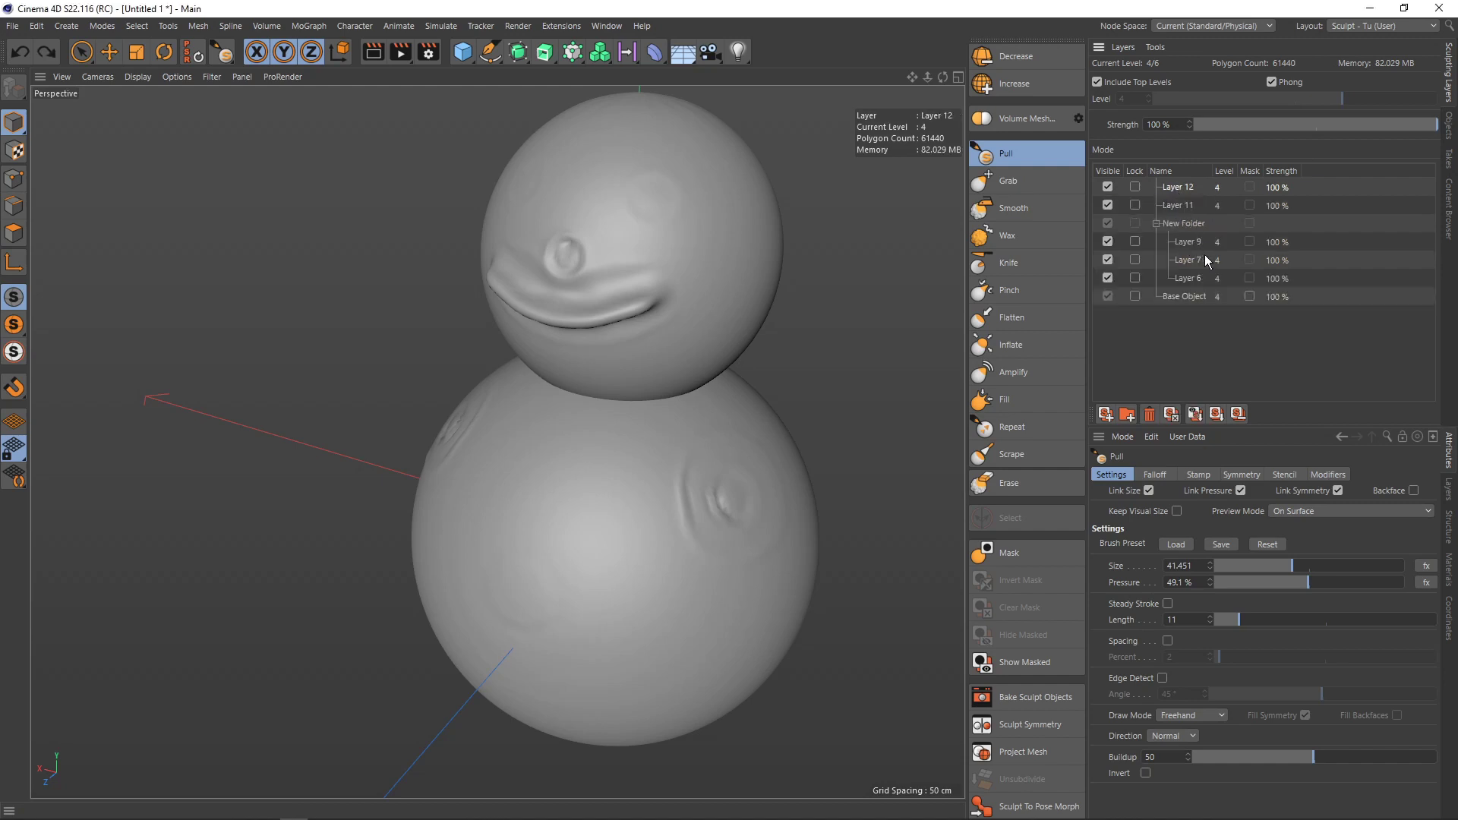
{"action": "left_click", "coordinate": [1187, 208]}
- Uncheck the Visible boxes of Layers 9, 7 and 6 inside New Folder
{"action": "left_click", "coordinate": [1175, 189]}
{"action": "left_click", "coordinate": [1107, 241]}
{"action": "left_click", "coordinate": [1107, 277]}
{"action": "left_click", "coordinate": [1108, 205]}
- Test Merge Visible and Flatten, undo both, and leave Layer 12 selected
{"action": "left_click", "coordinate": [1193, 414]}
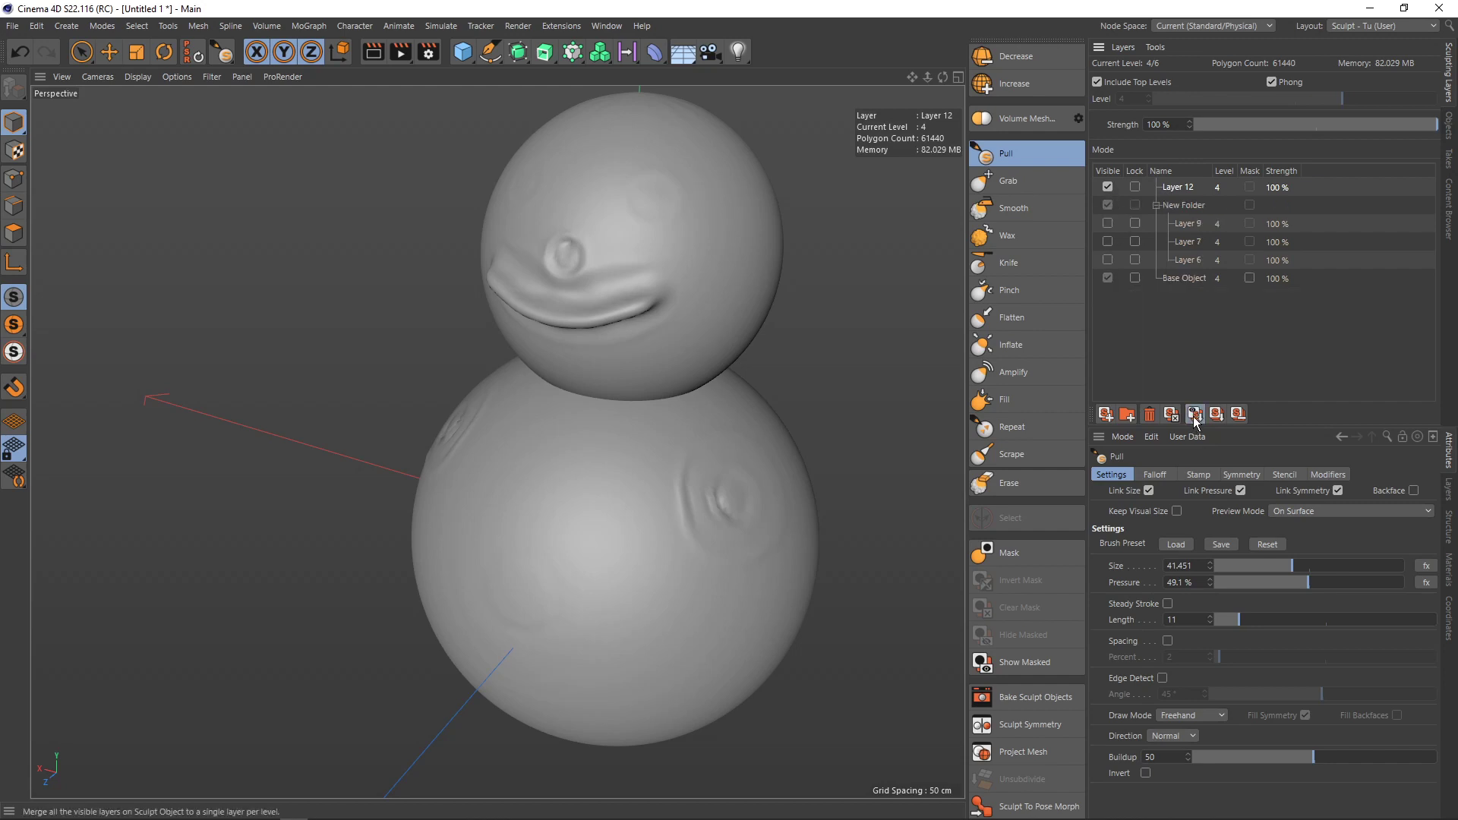
{"action": "key", "text": "ctrl+z"}
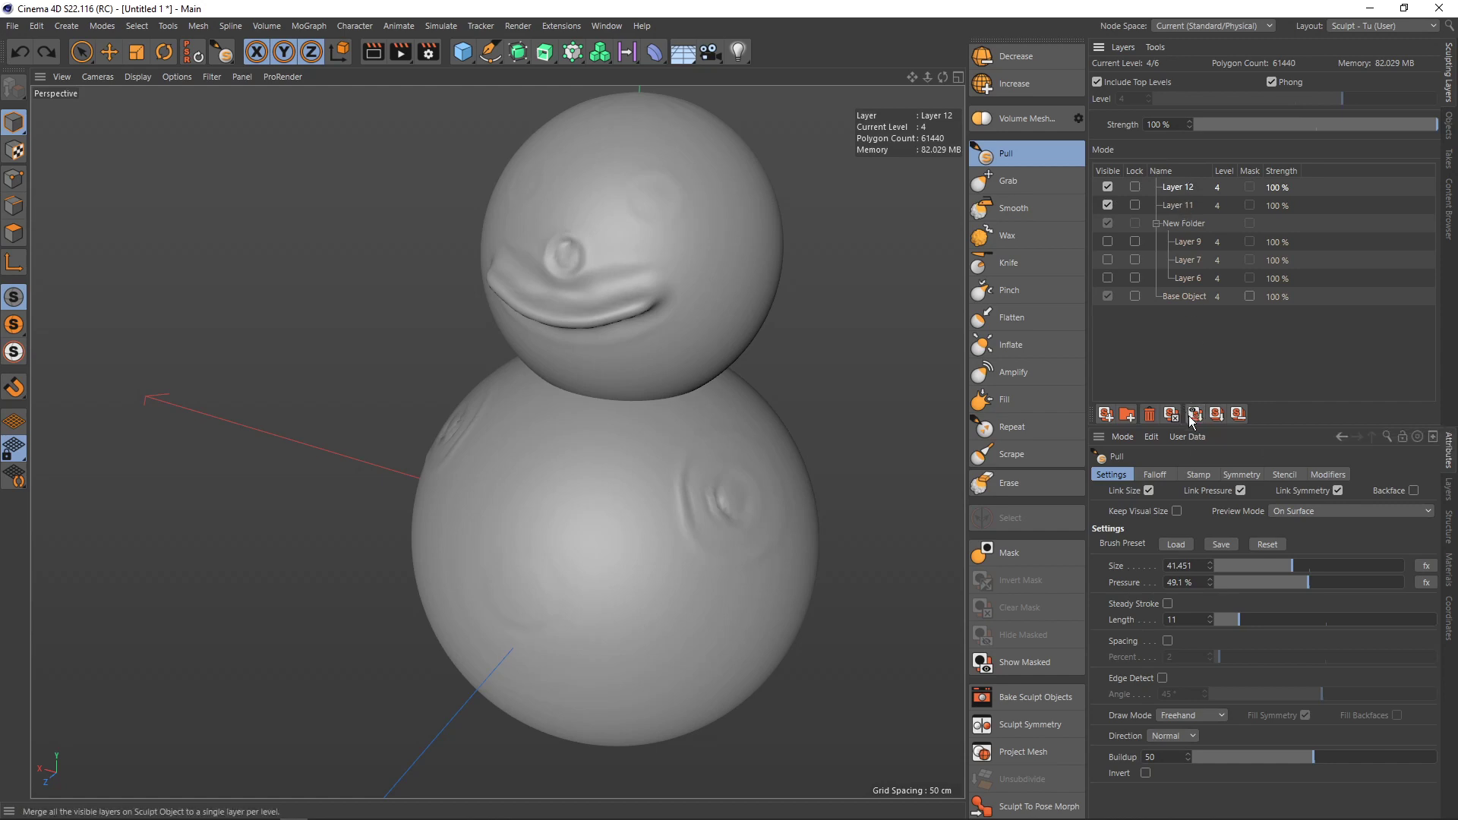
{"action": "left_click", "coordinate": [1216, 414]}
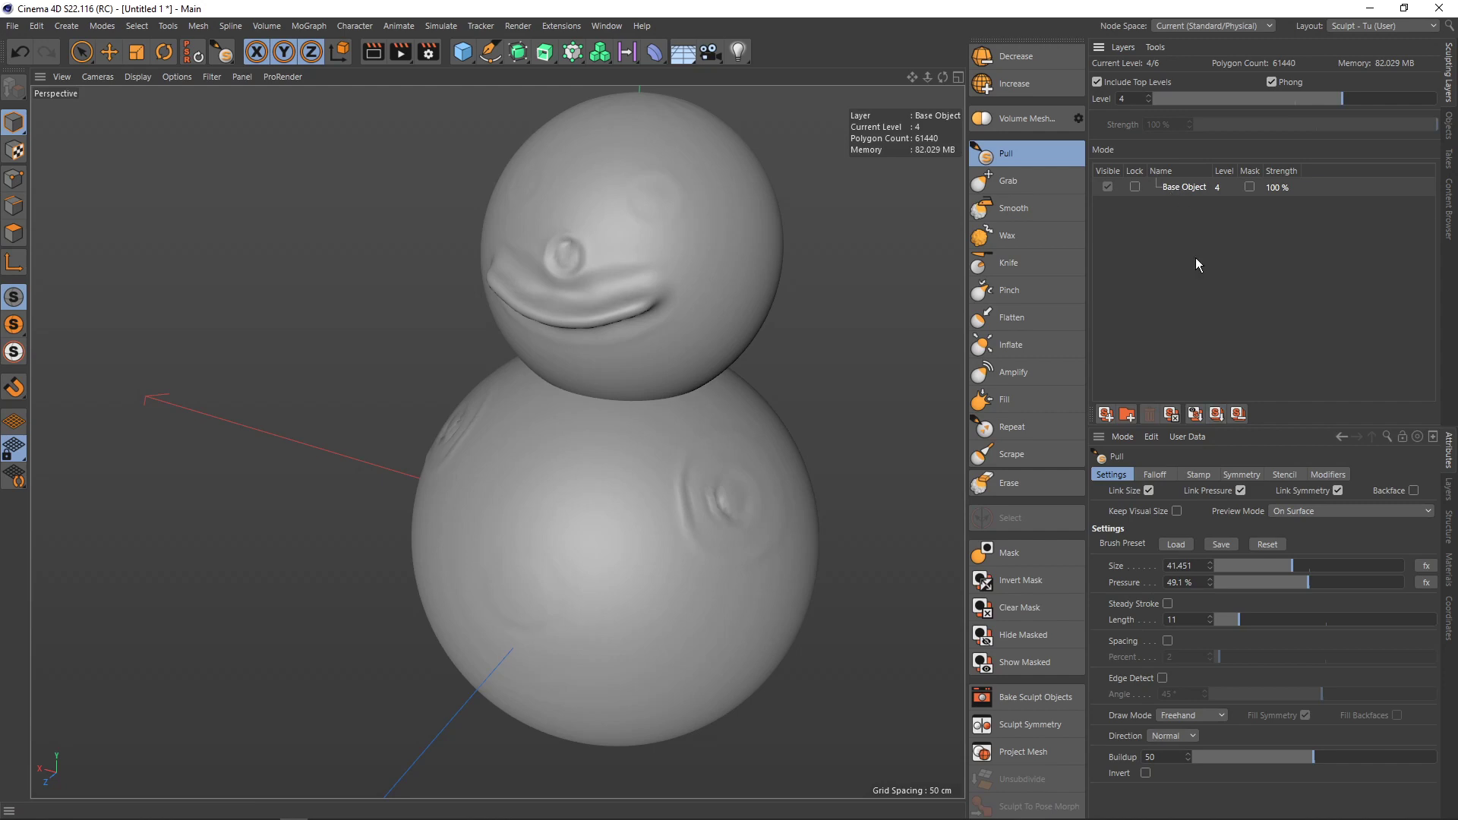
{"action": "key", "text": "ctrl+z"}
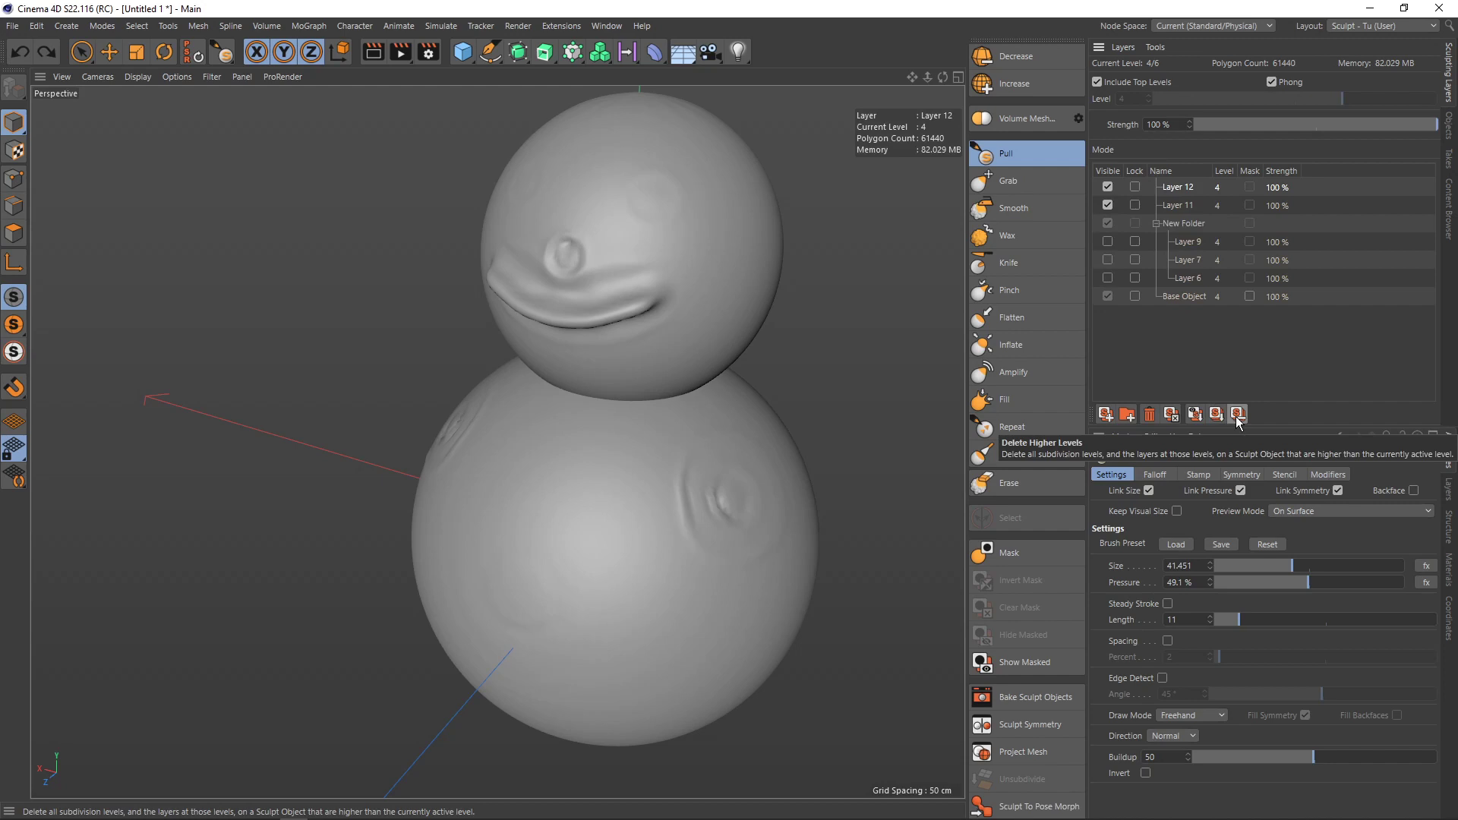
{"action": "left_click", "coordinate": [1192, 187]}
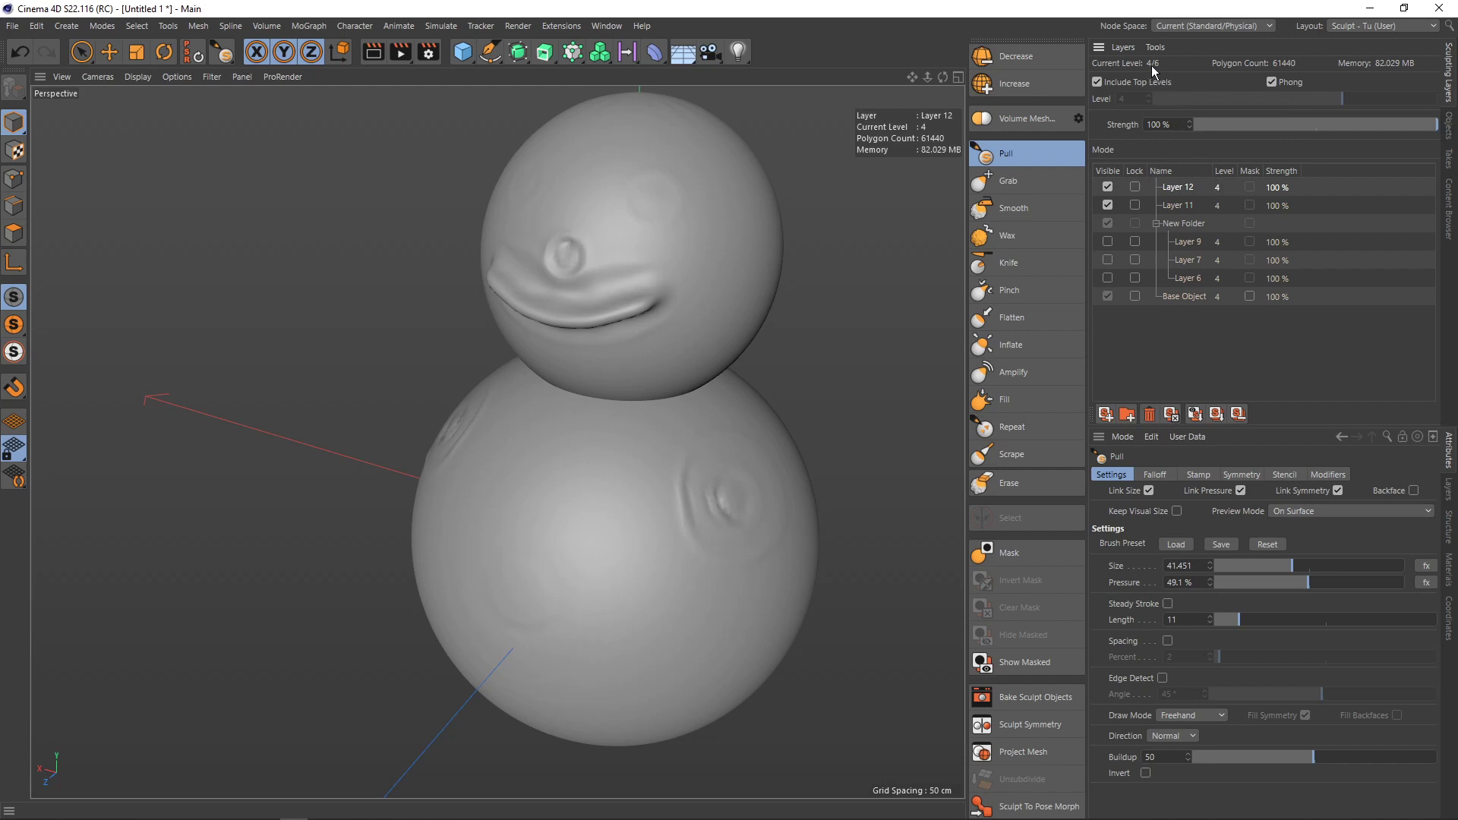
{"action": "scroll", "coordinate": [1026, 83], "scroll_direction": "up", "scroll_amount": 1}
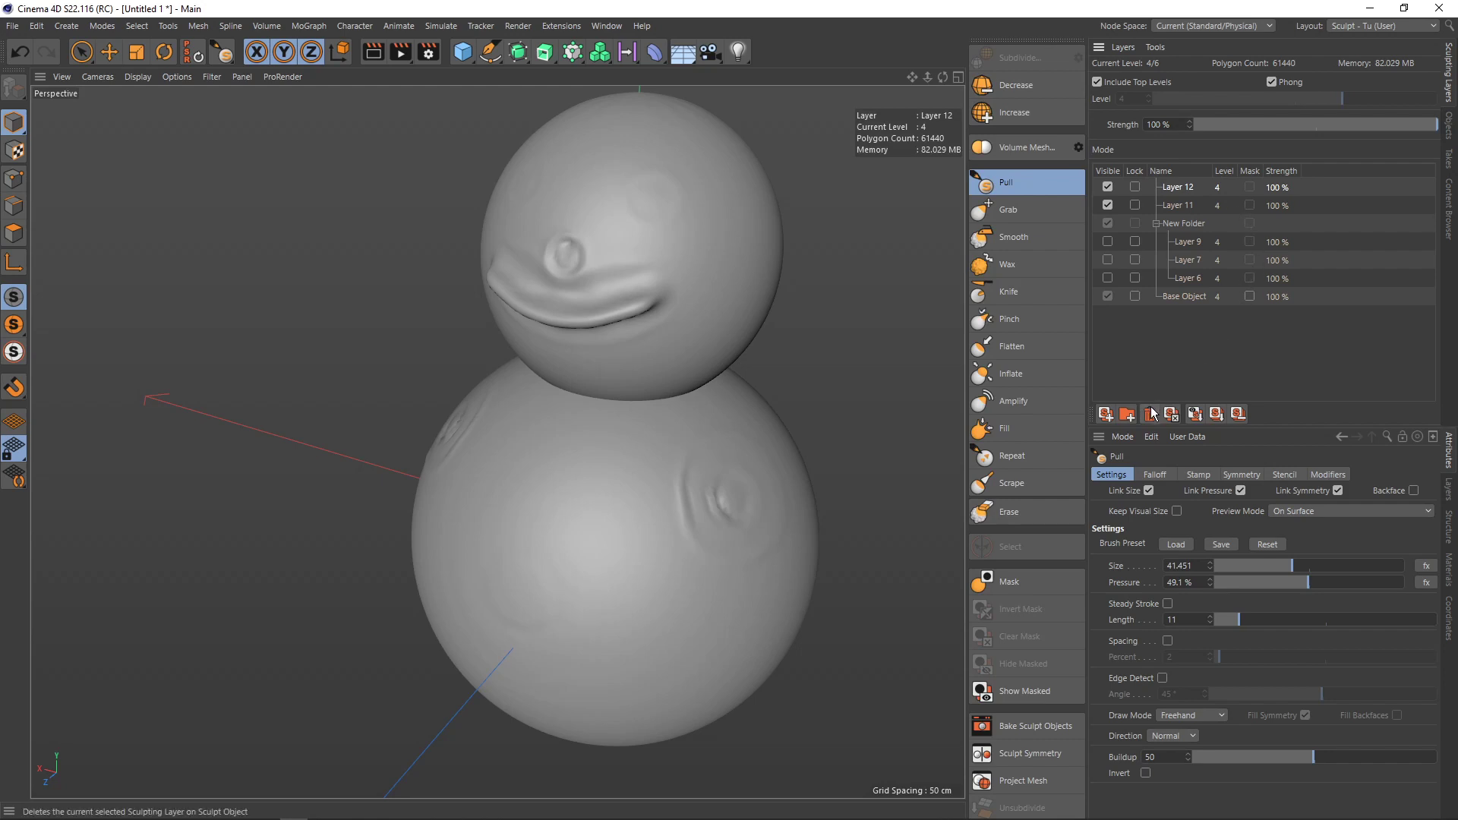
- Delete the sculpt layers down to Base Object, raise the level to 6, then lower it to 3
{"action": "left_click", "coordinate": [1217, 417]}
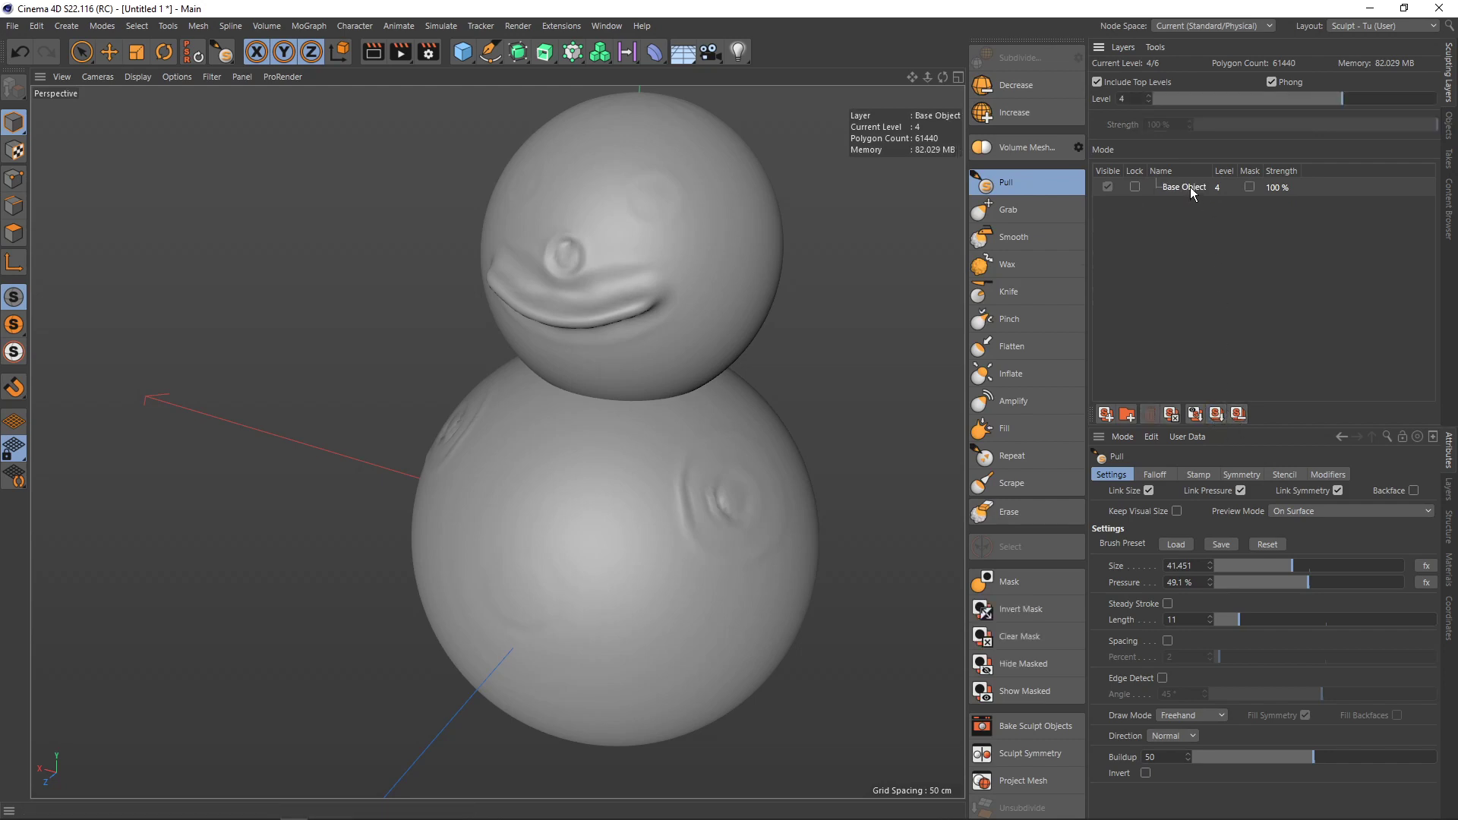
{"action": "left_click_drag", "start_coordinate": [1344, 99], "coordinate": [1435, 98]}
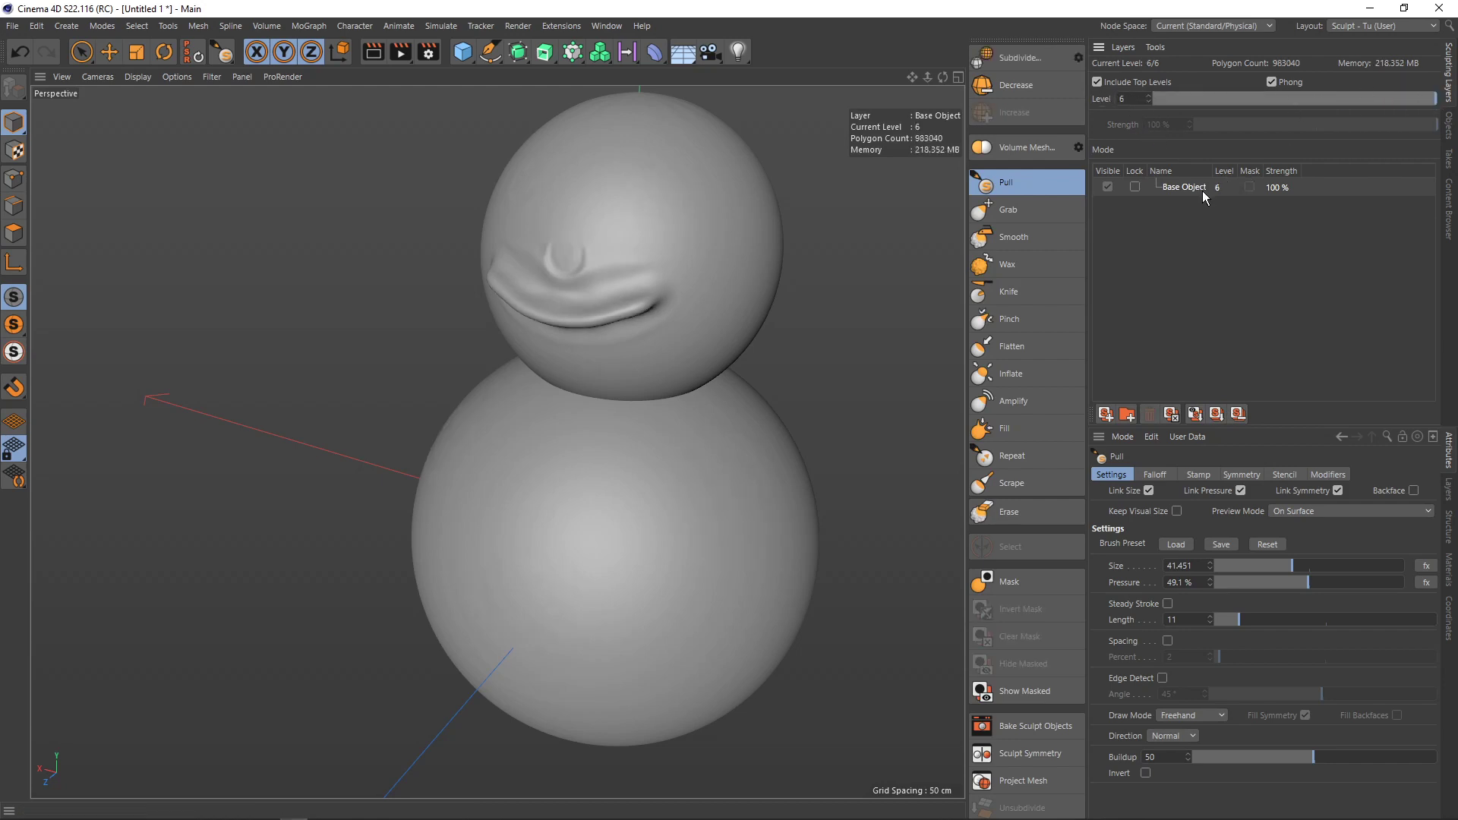
{"action": "left_click_drag", "start_coordinate": [1373, 99], "coordinate": [1322, 99]}
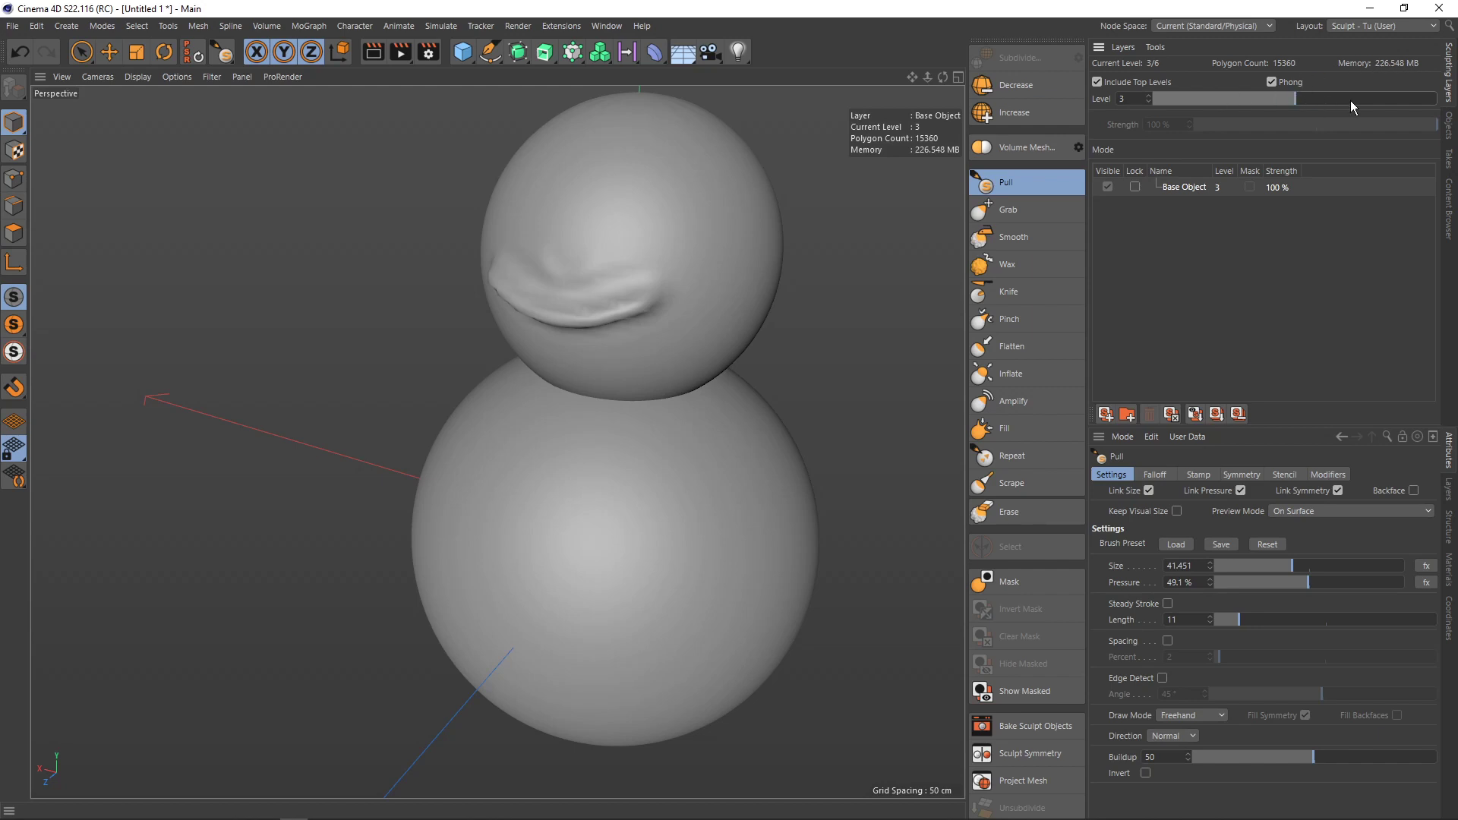
- Delete all subdivision levels above level 3, confirming Yes, then select the level value
{"action": "left_click", "coordinate": [1238, 414]}
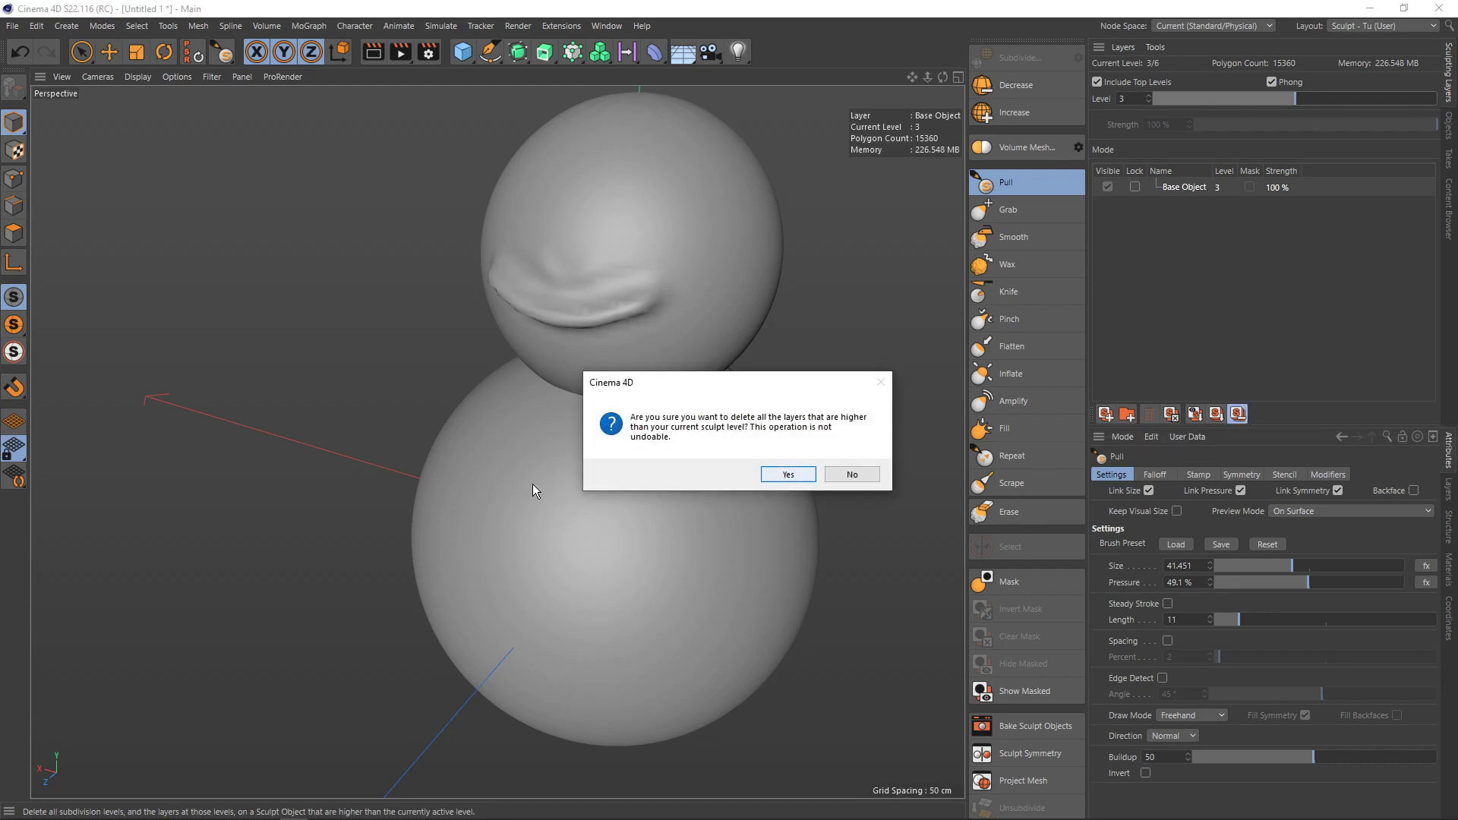
{"action": "left_click", "coordinate": [788, 474]}
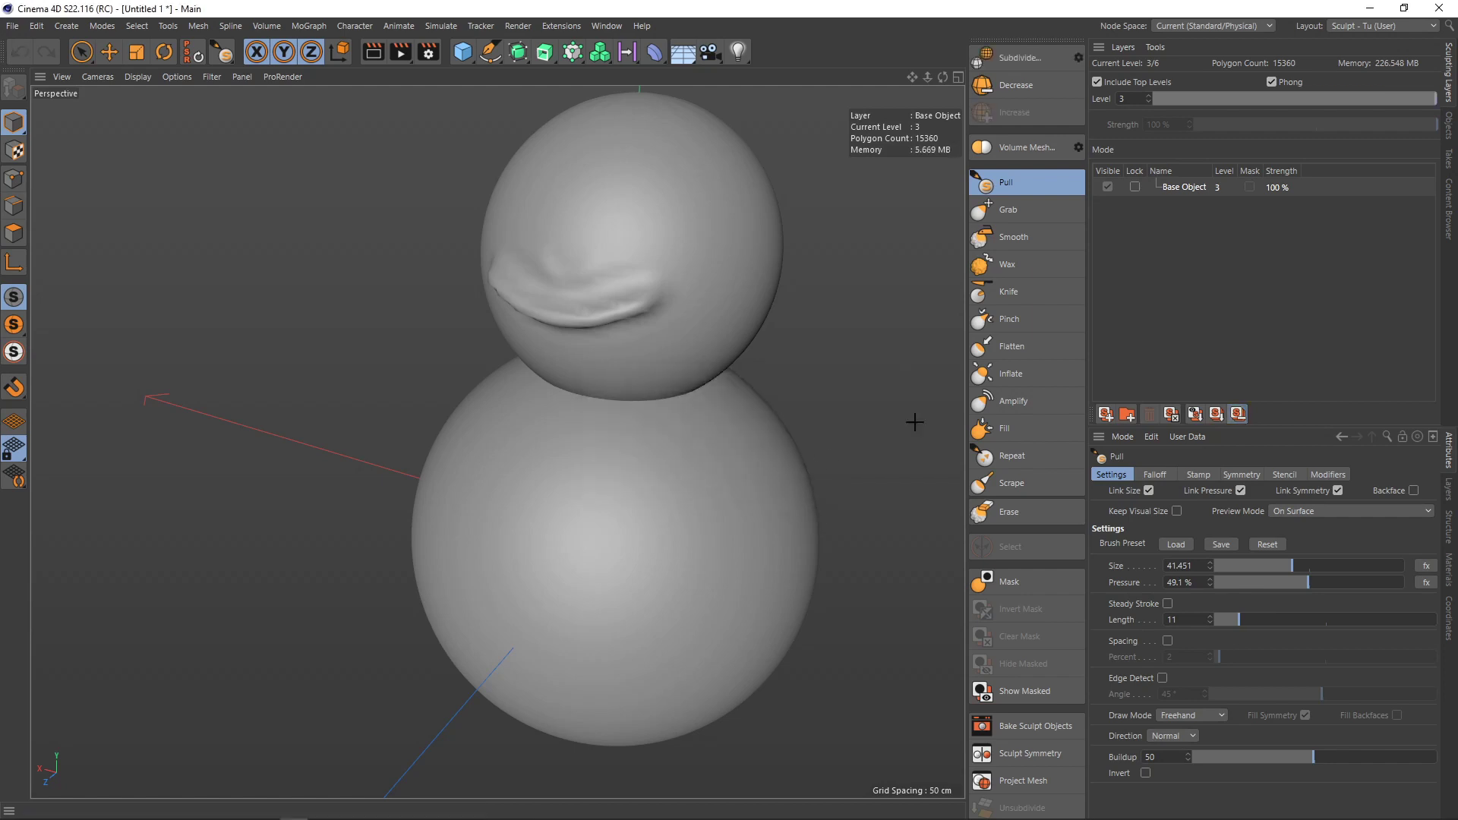
{"action": "left_click", "coordinate": [1133, 101]}
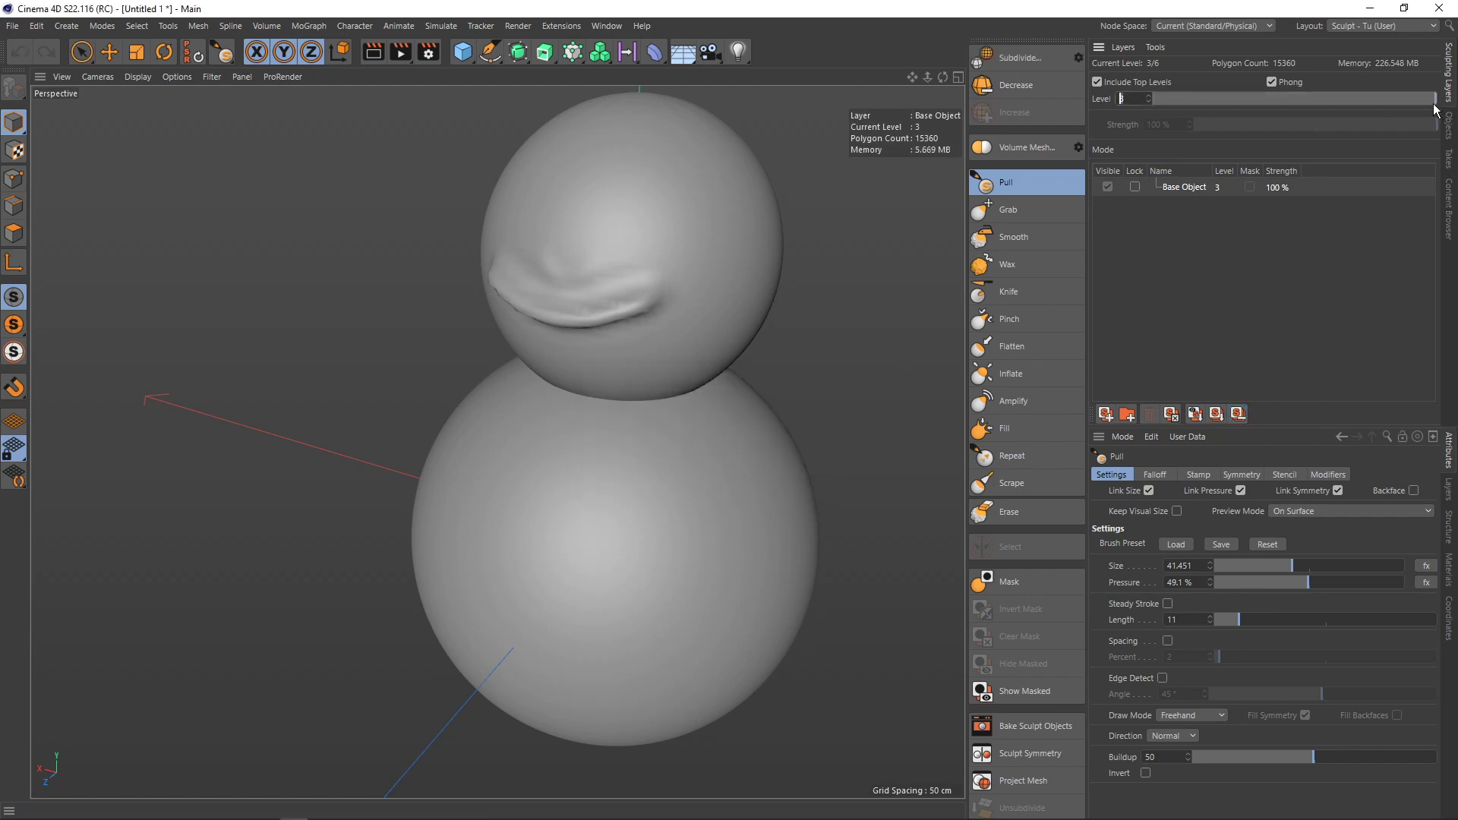